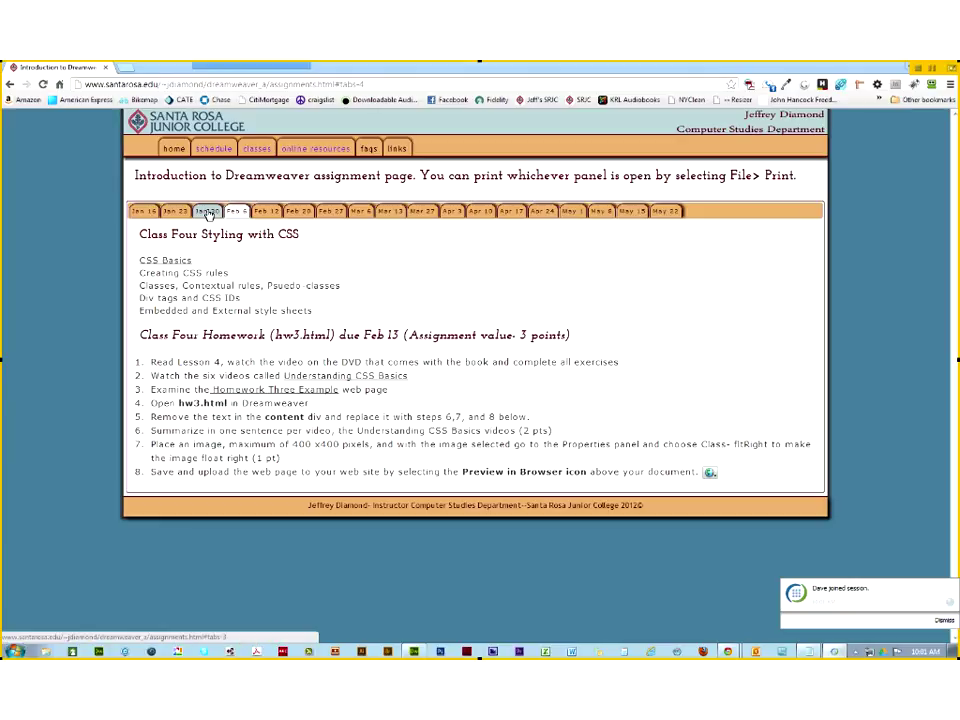
Show the class assignment for Jan 30 on the Introduction to Dreamweaver assignment page
click(208, 213)
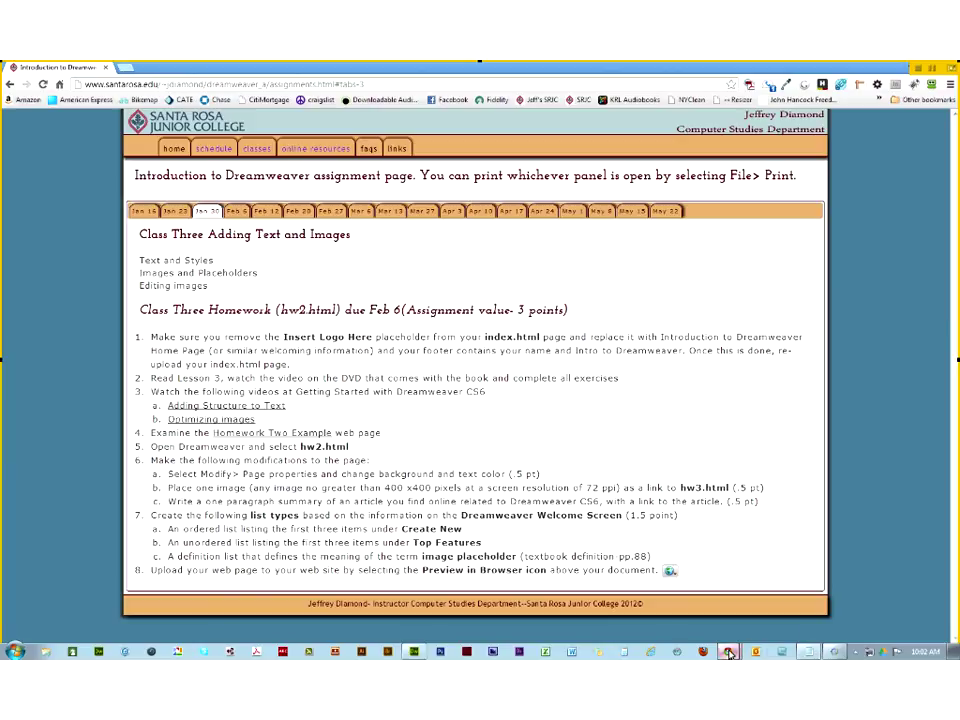
mouse_move(729, 653)
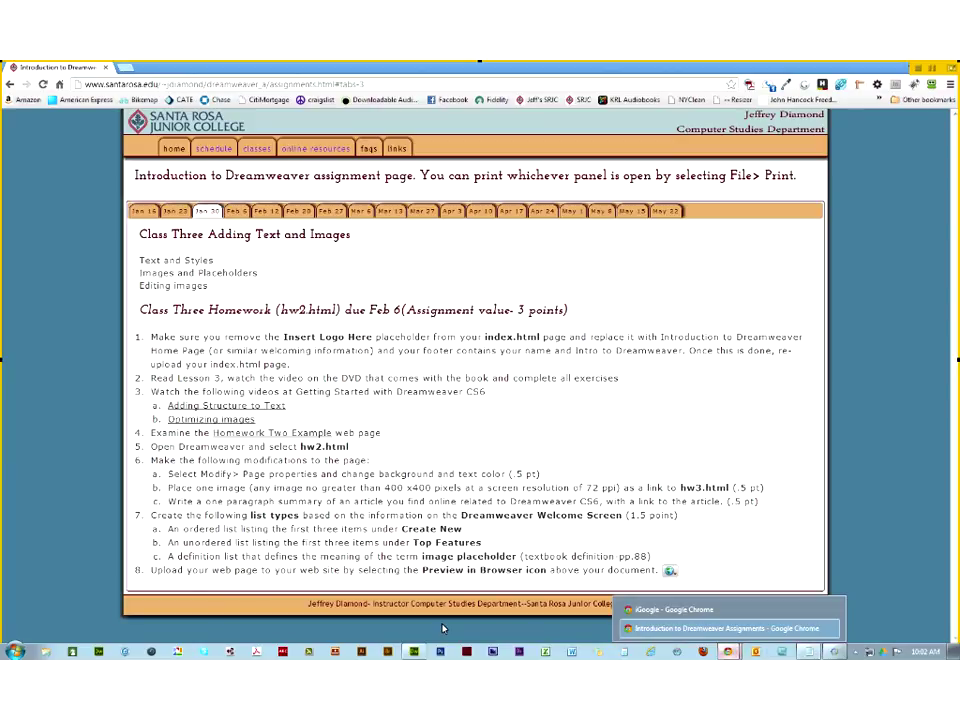
Switch to Dreamweaver and create a blank XHTML 1.0 Strict page with the two-column fixed layout with left sidebar, header and footer
mouse_move(413, 652)
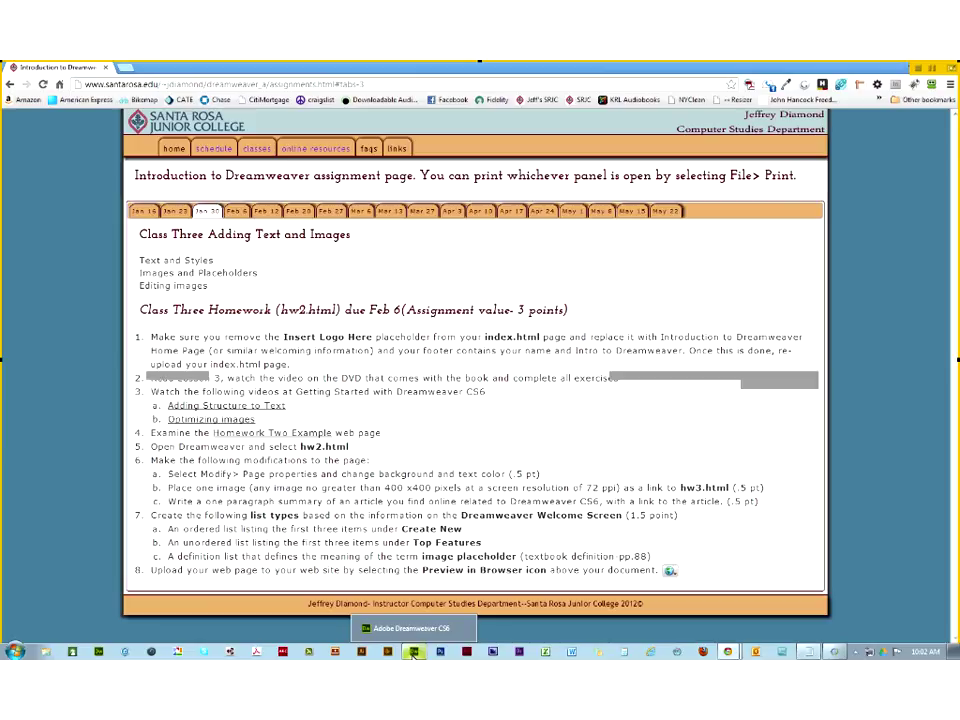
click(413, 652)
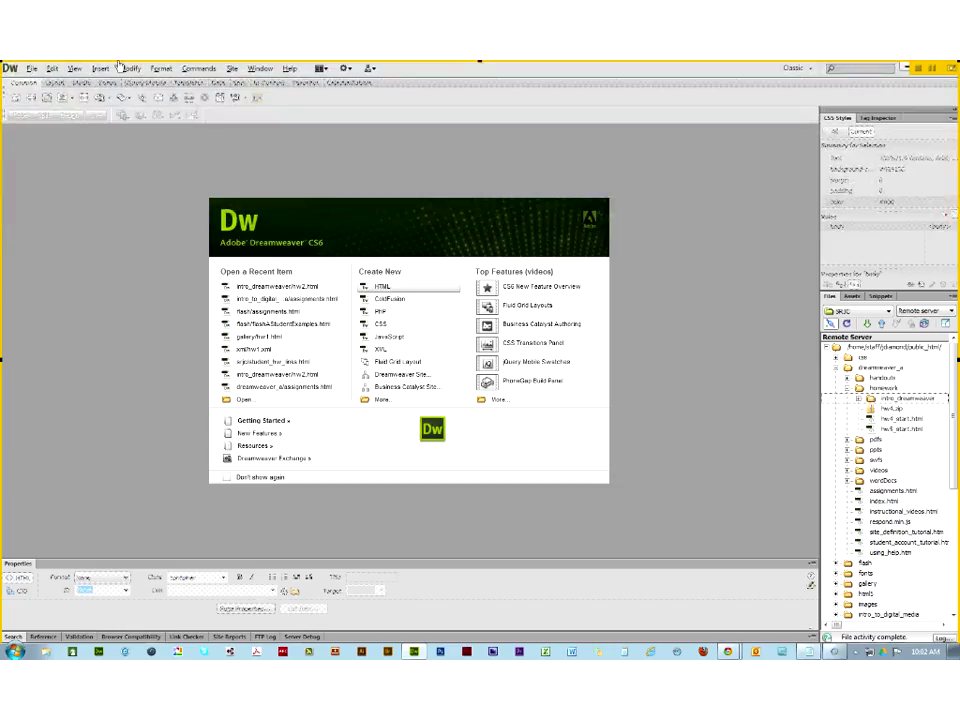
click(33, 69)
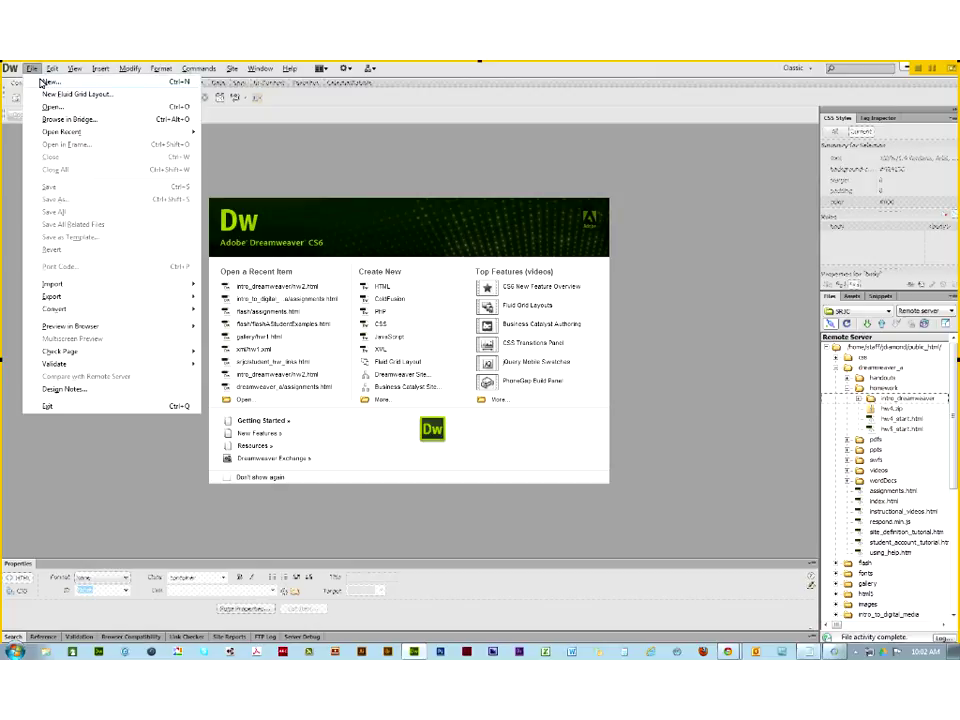
click(47, 82)
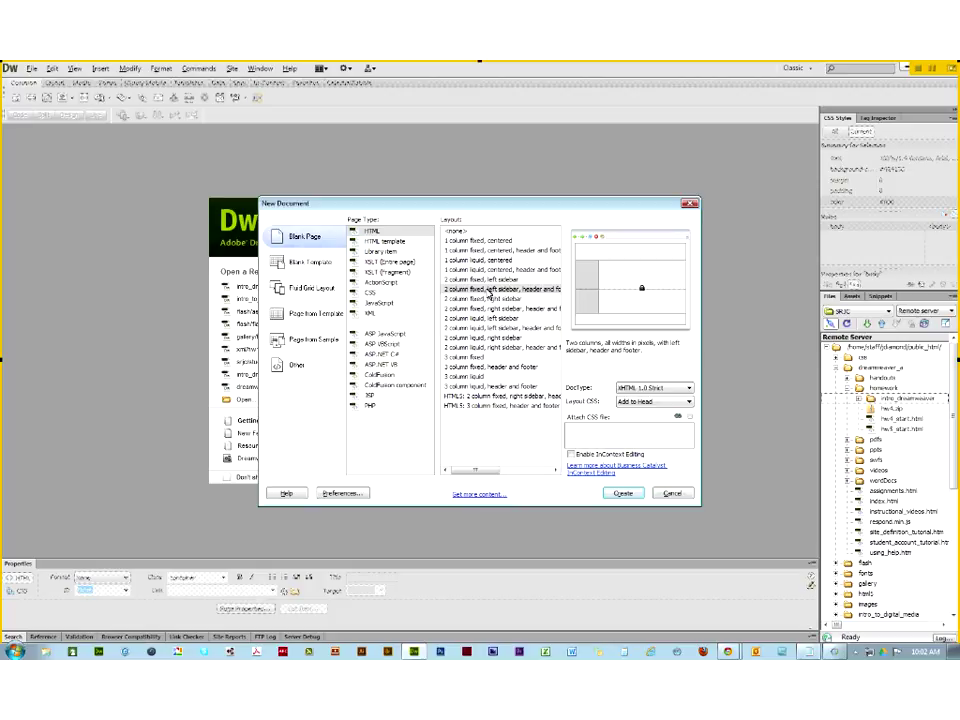
click(622, 493)
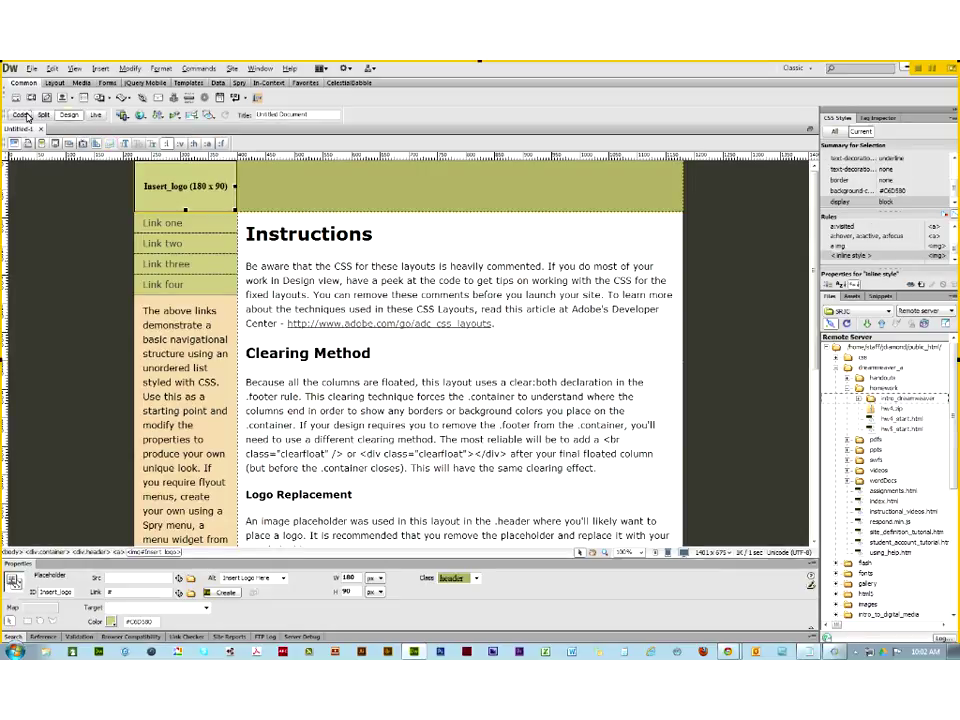
Examine the logo placeholder's image tag in the source code, including its name attribute, and return to the design
click(22, 115)
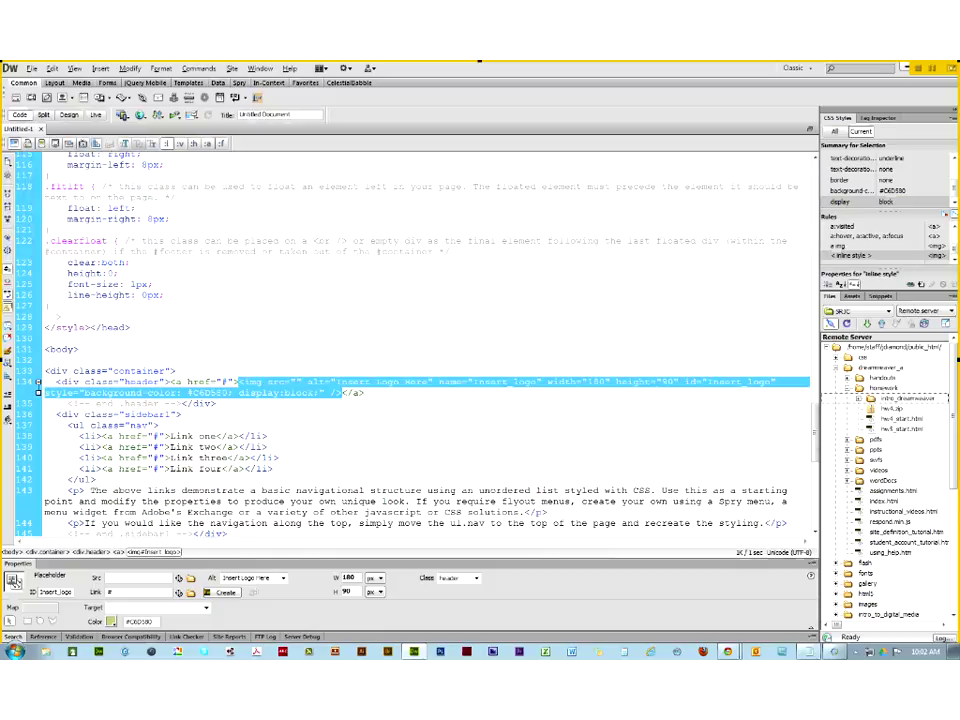
click(68, 115)
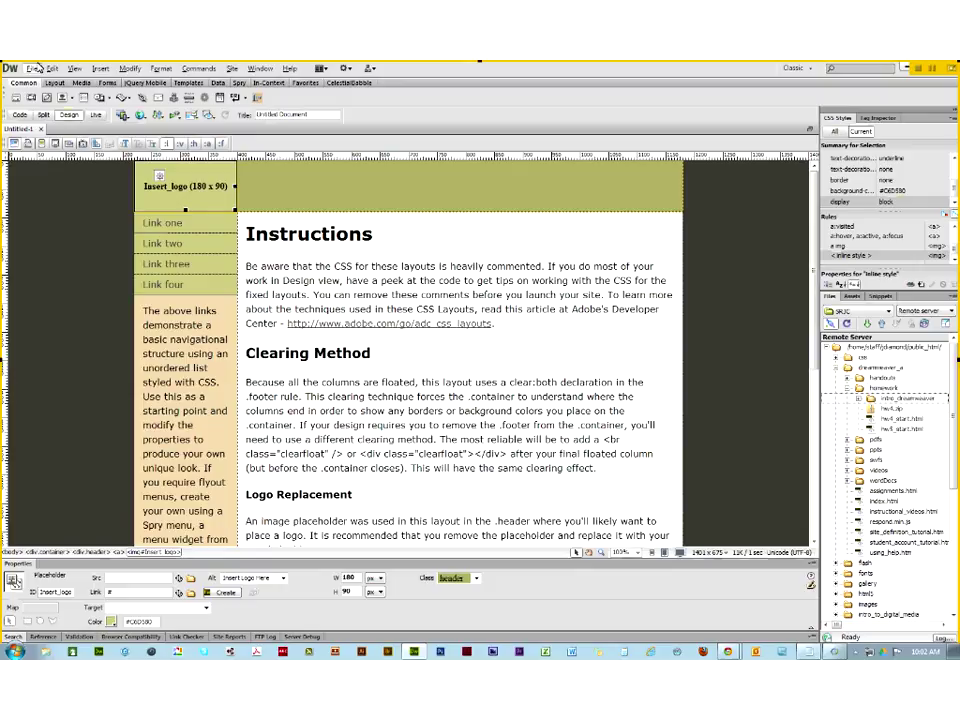
Convert the page to XHTML 1.0 Strict and select the logo placeholder in the header
click(36, 69)
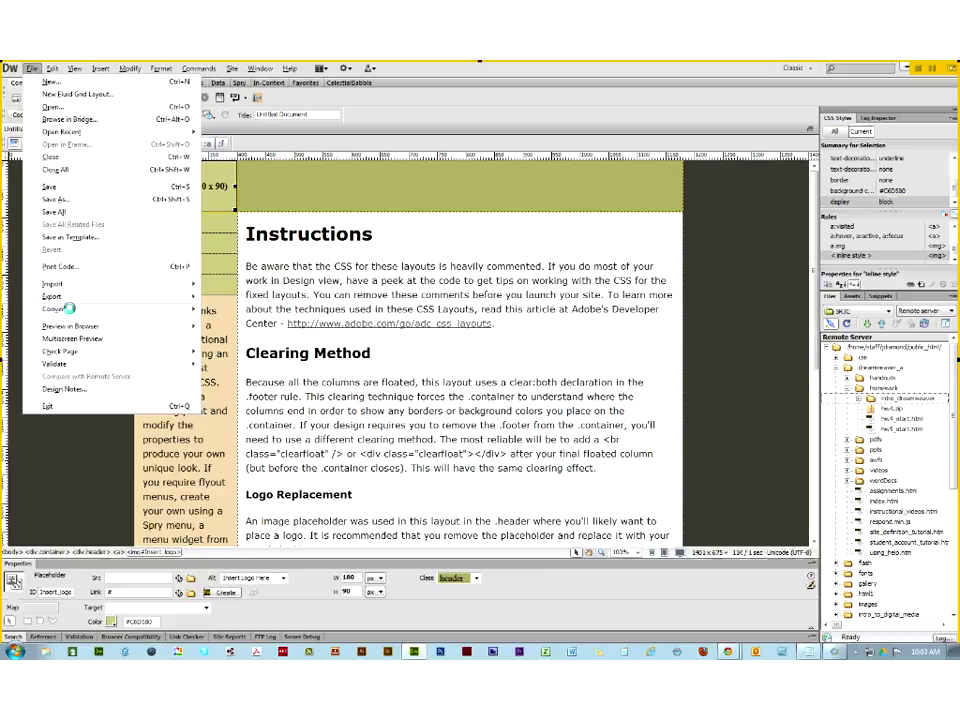
mouse_move(71, 313)
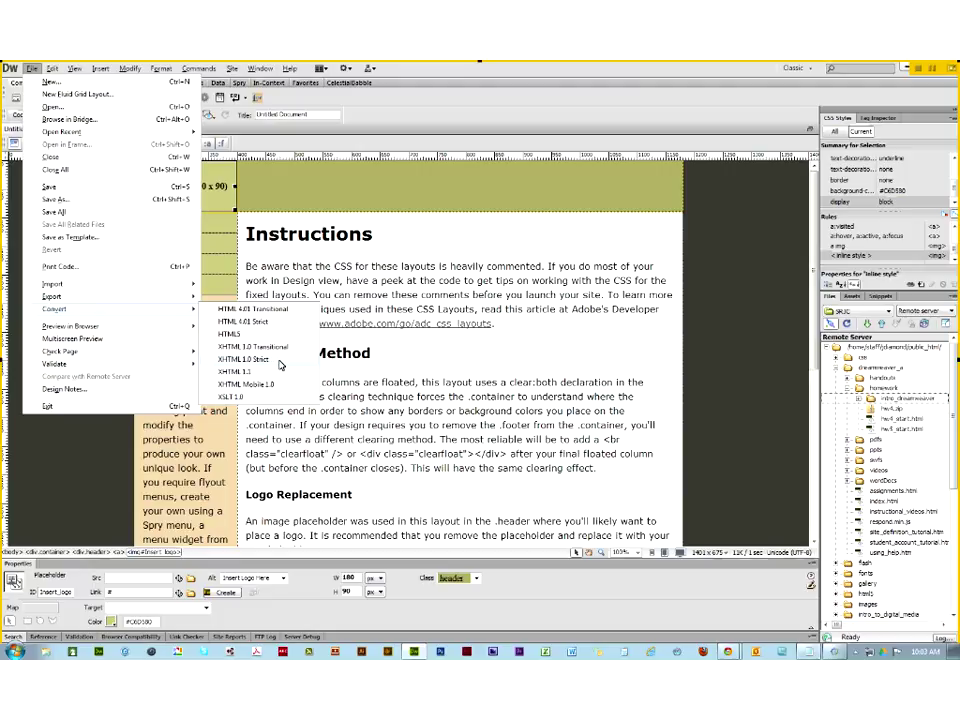
click(280, 365)
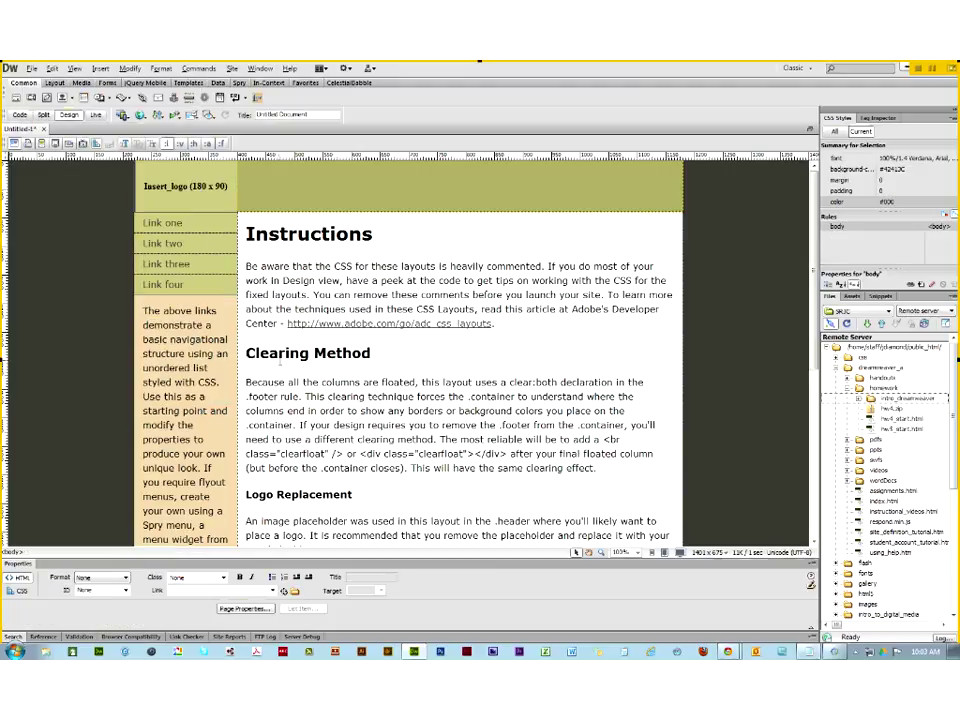
click(192, 204)
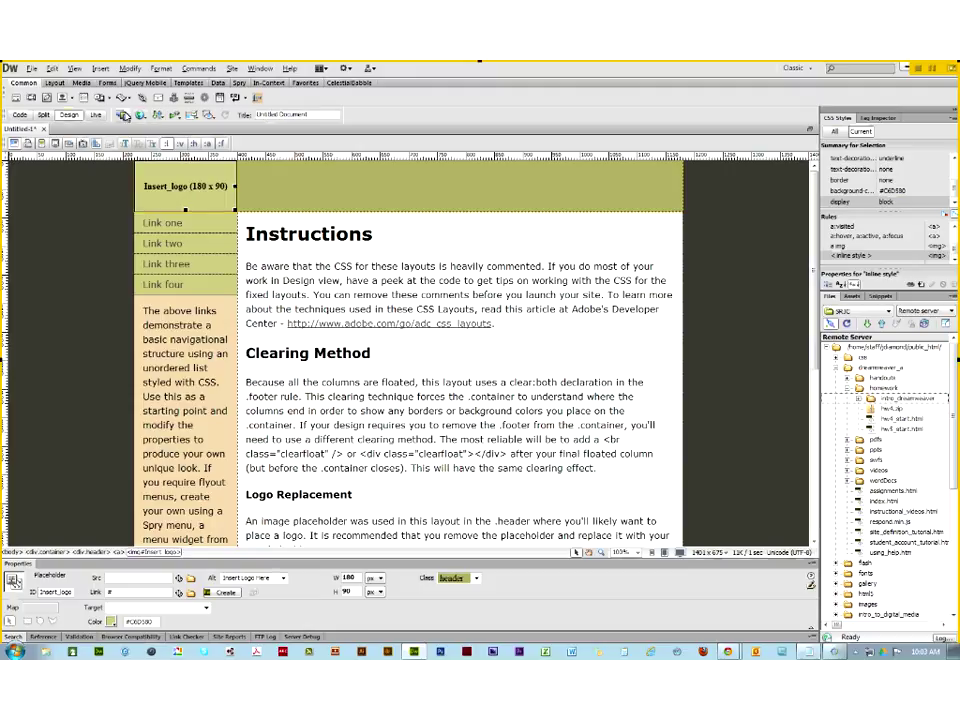
click(33, 69)
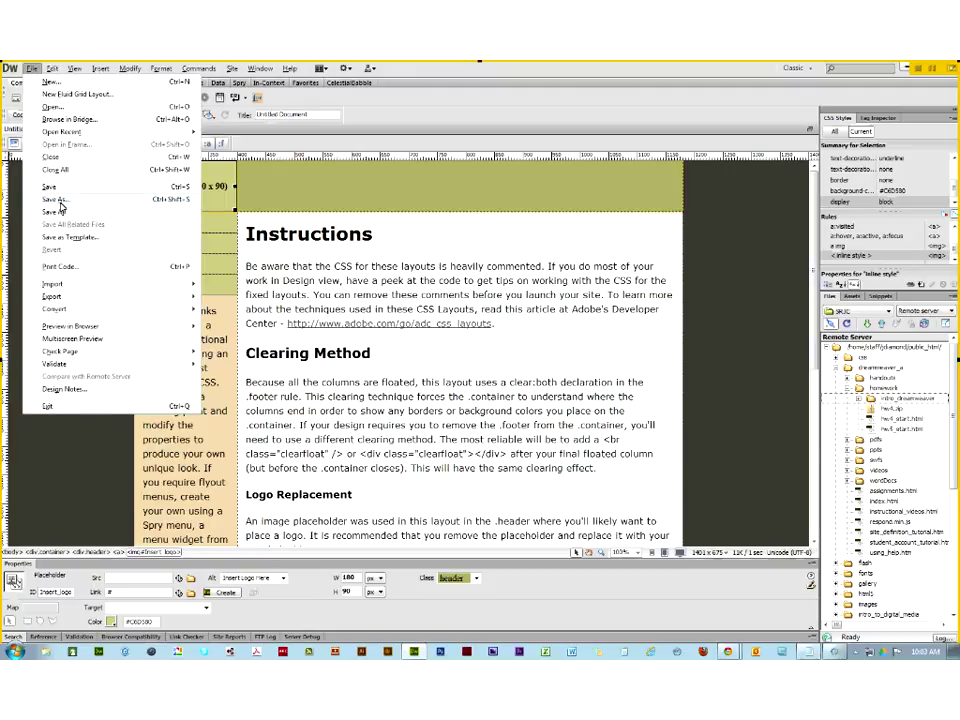
click(58, 200)
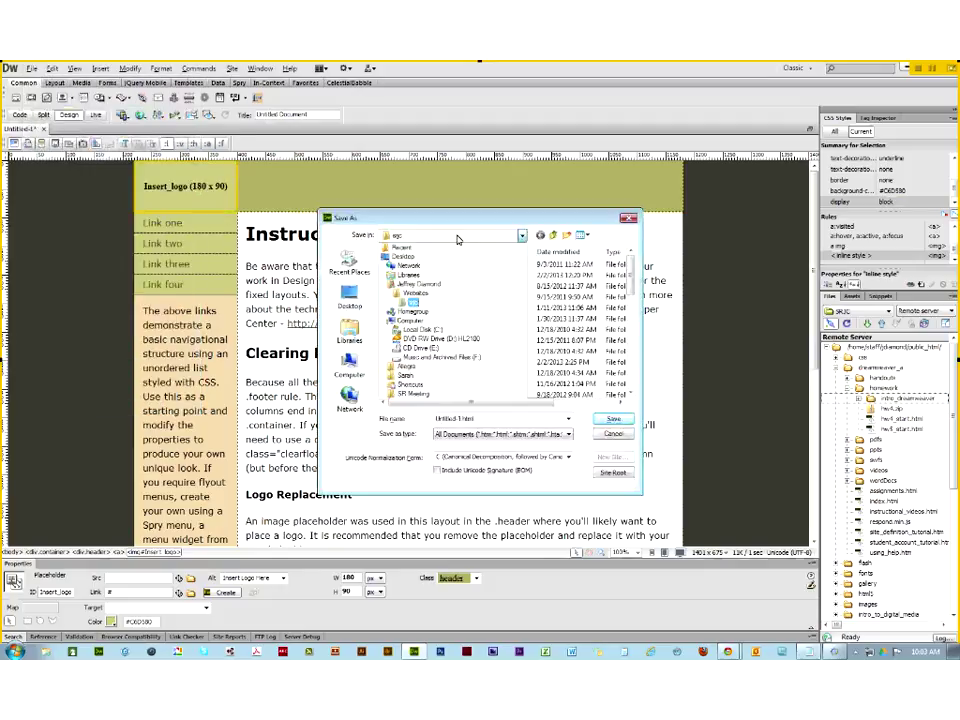
click(614, 435)
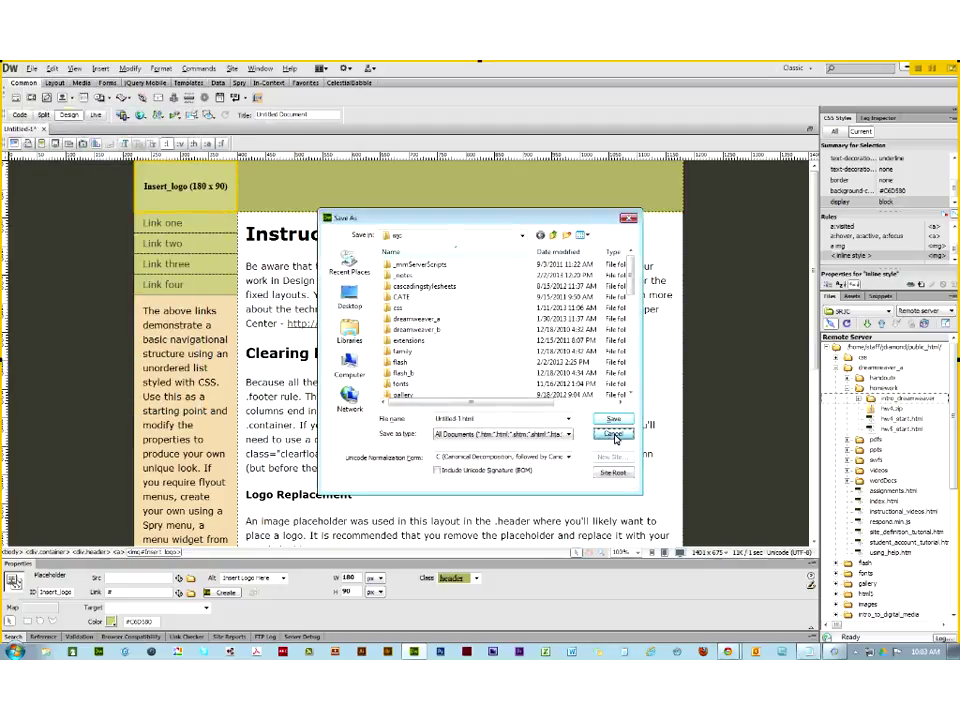
click(614, 435)
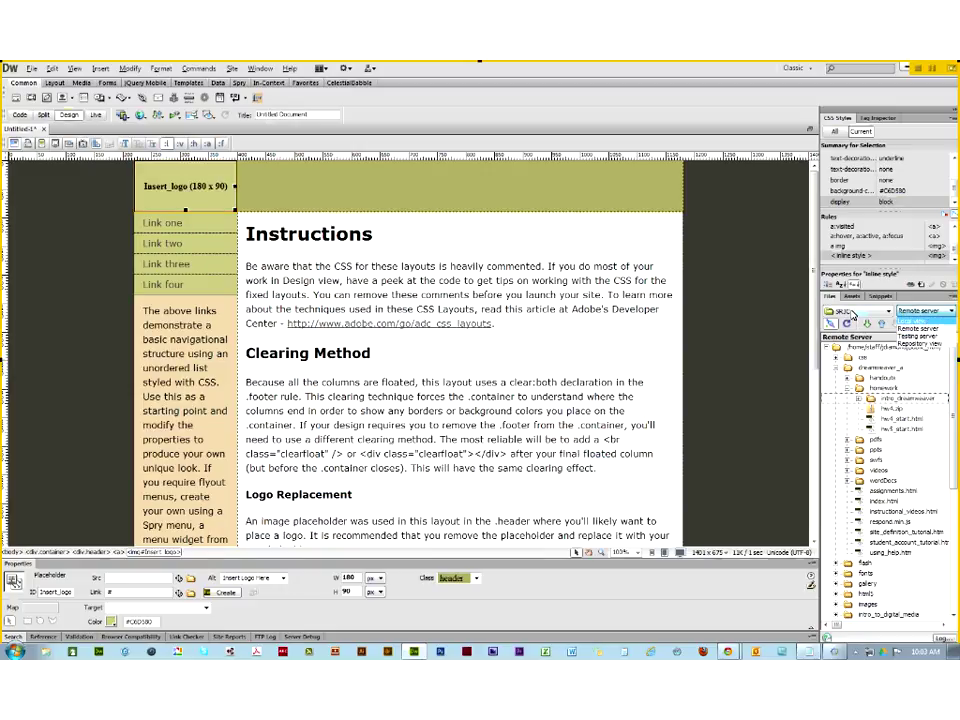
Switch the active site to Intro to Dreamweaver
click(846, 311)
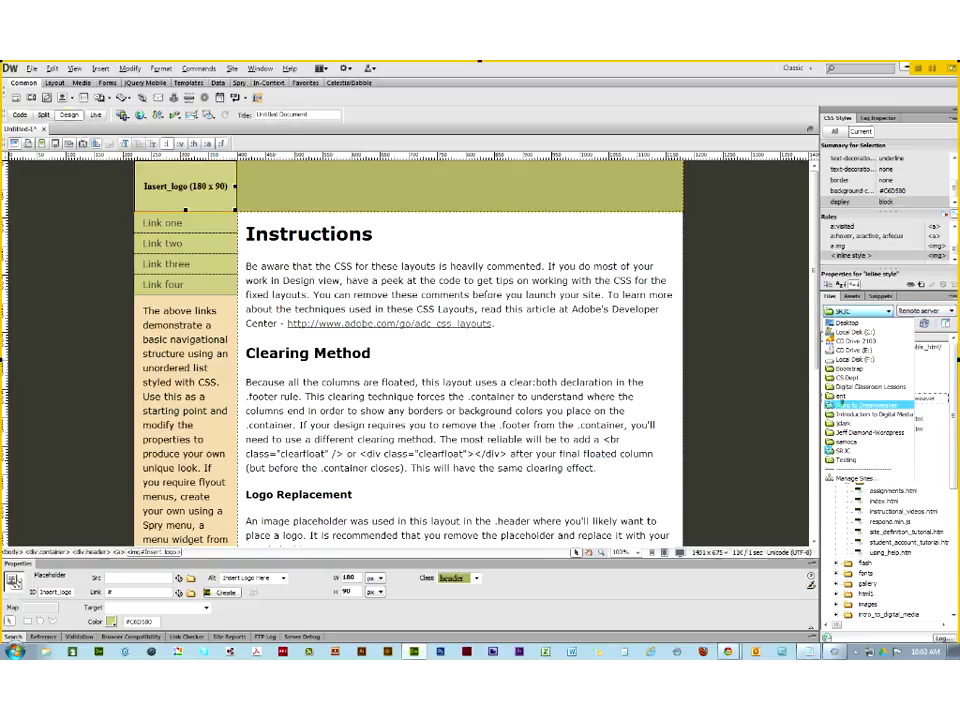
click(843, 405)
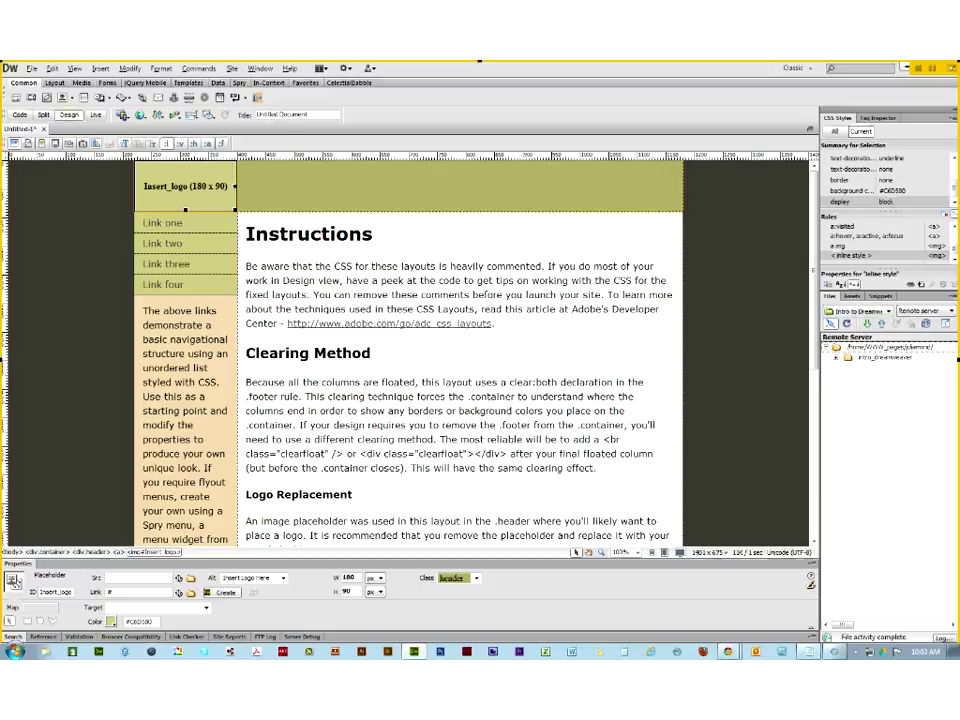
click(36, 72)
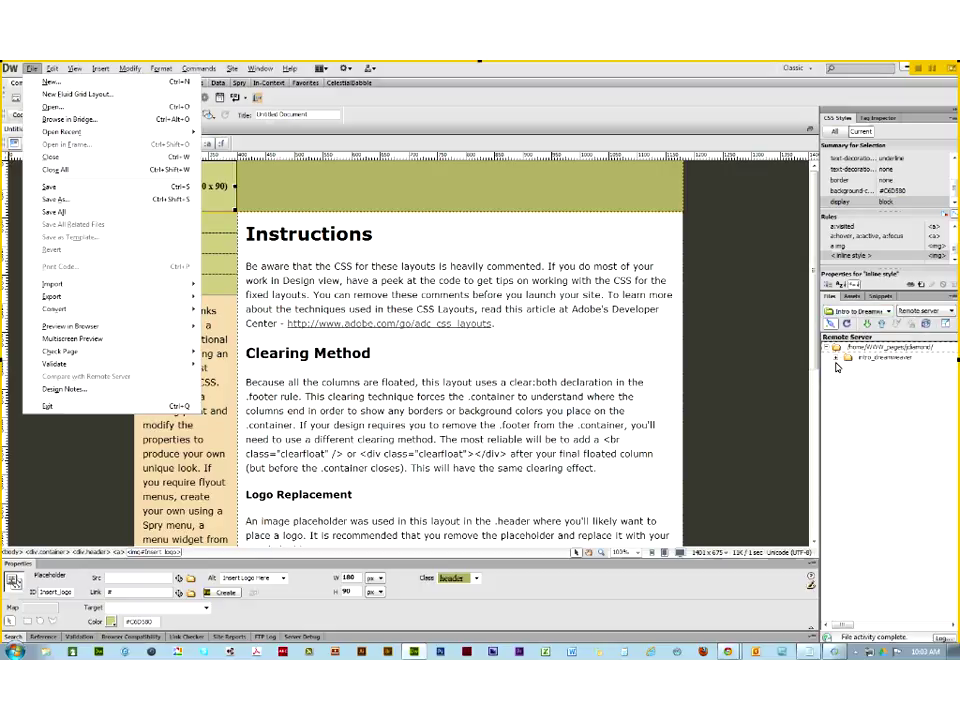
click(836, 358)
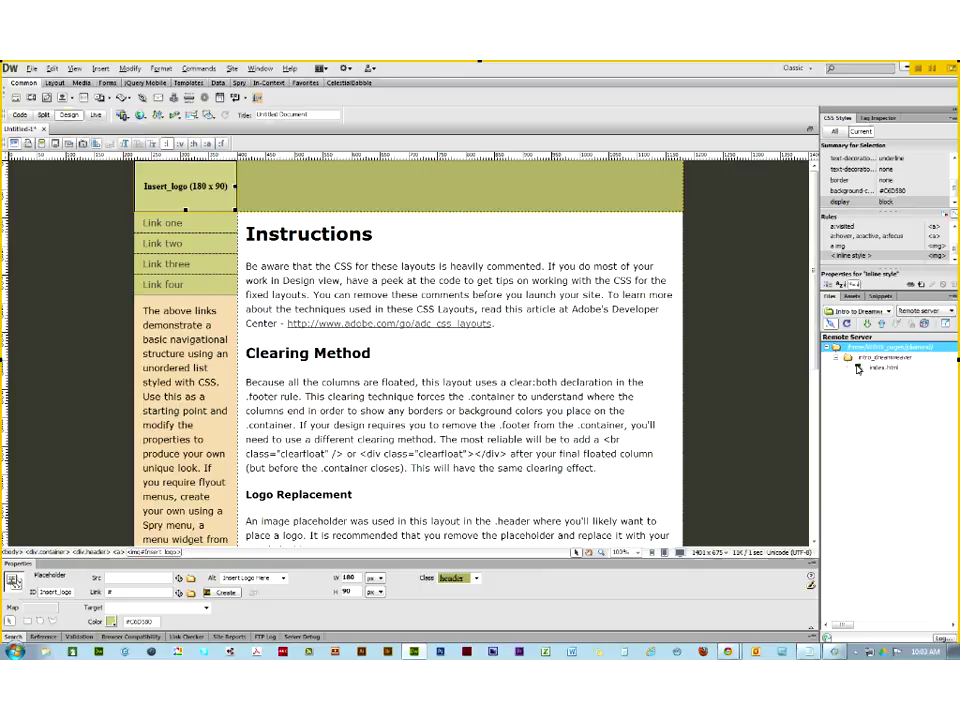
click(863, 369)
drag(847, 354, 845, 350)
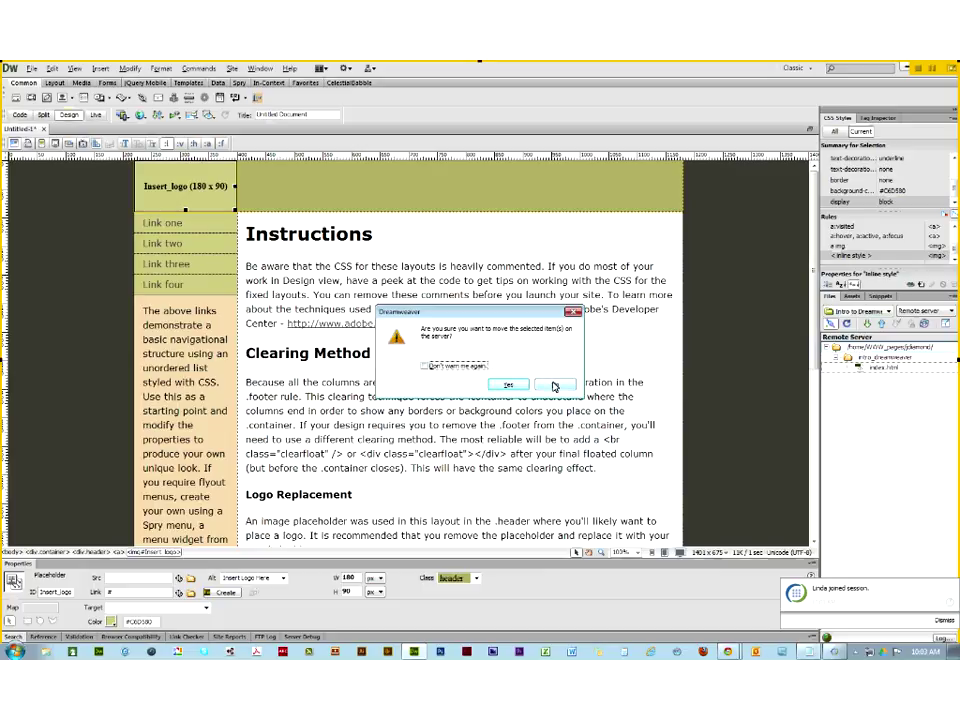
click(553, 385)
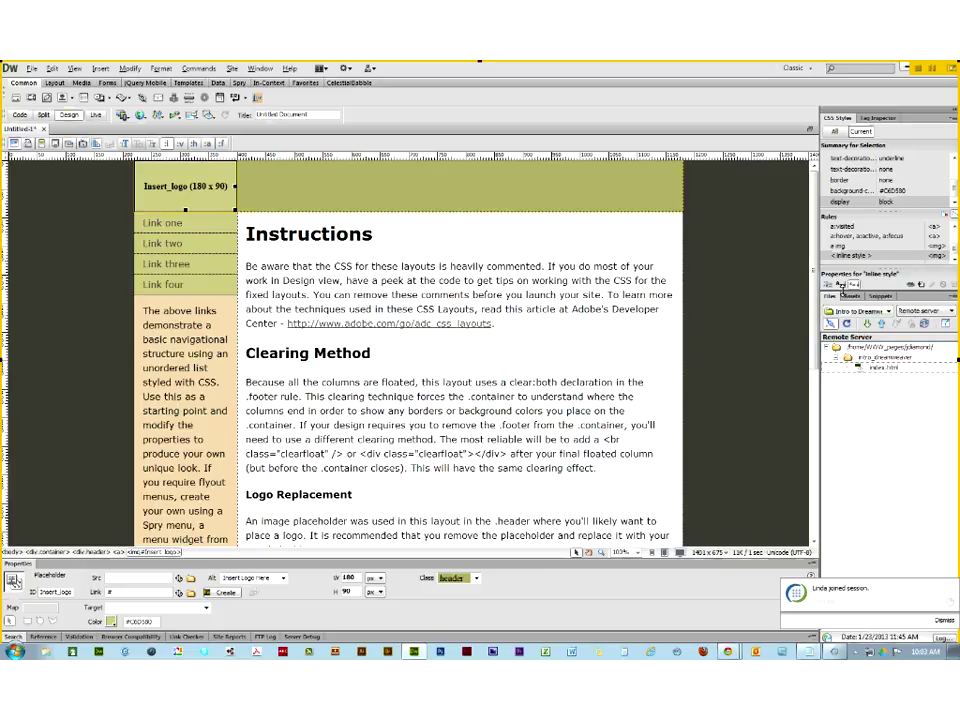
List the site's local files and save the page as bad_code in the intro_dreamweaver folder
click(925, 311)
click(918, 322)
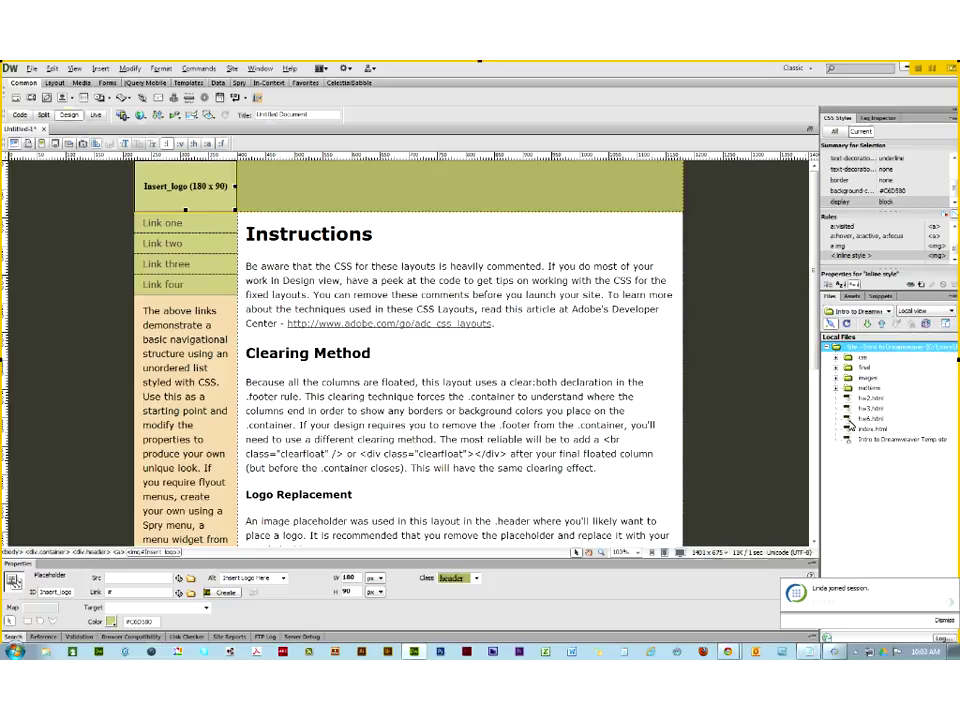
click(33, 69)
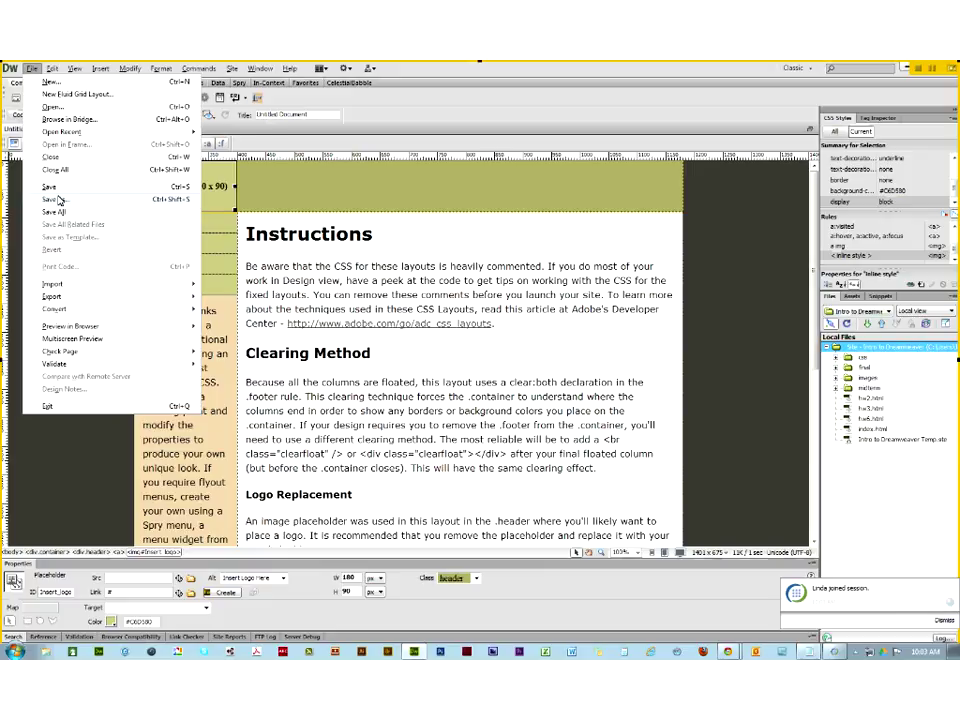
click(58, 200)
text(bad_code)
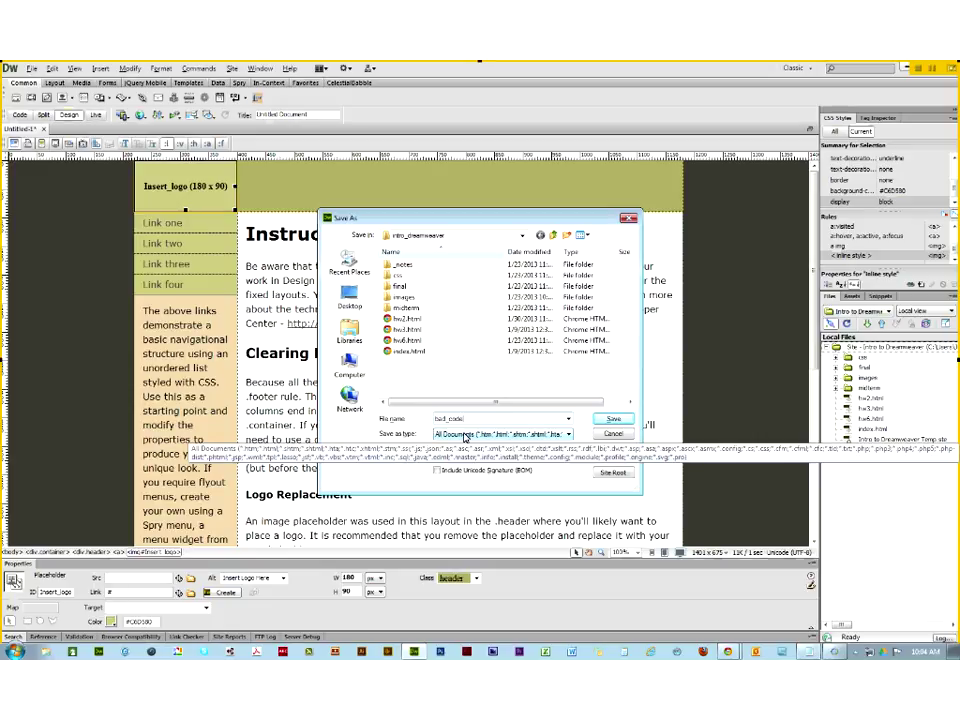
key(Return)
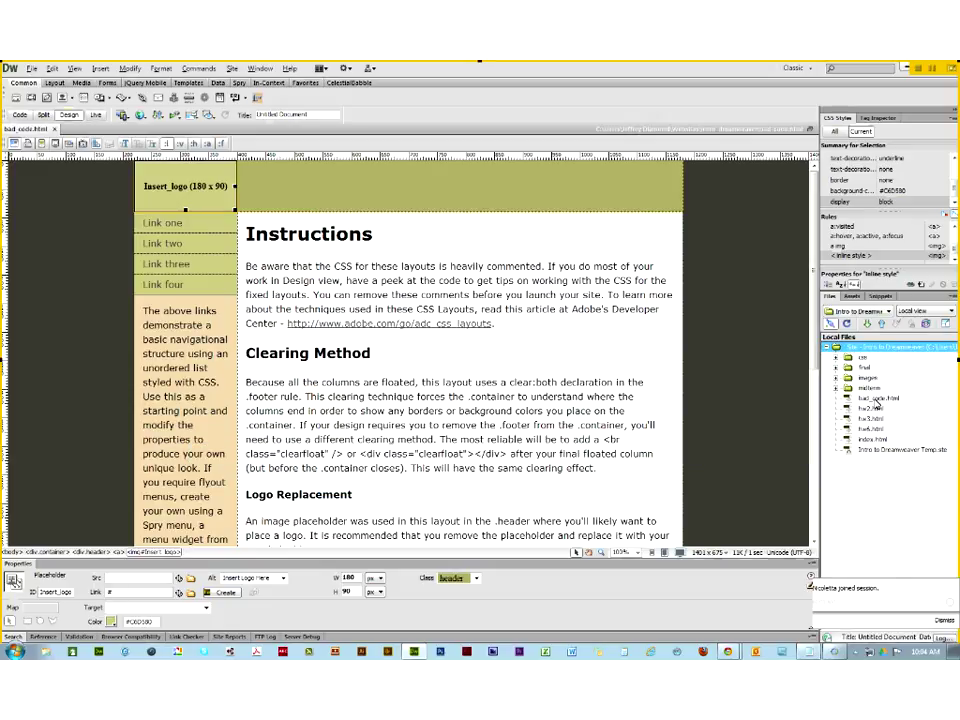
Preview bad_code.html from the web server in Chrome
click(878, 398)
click(224, 191)
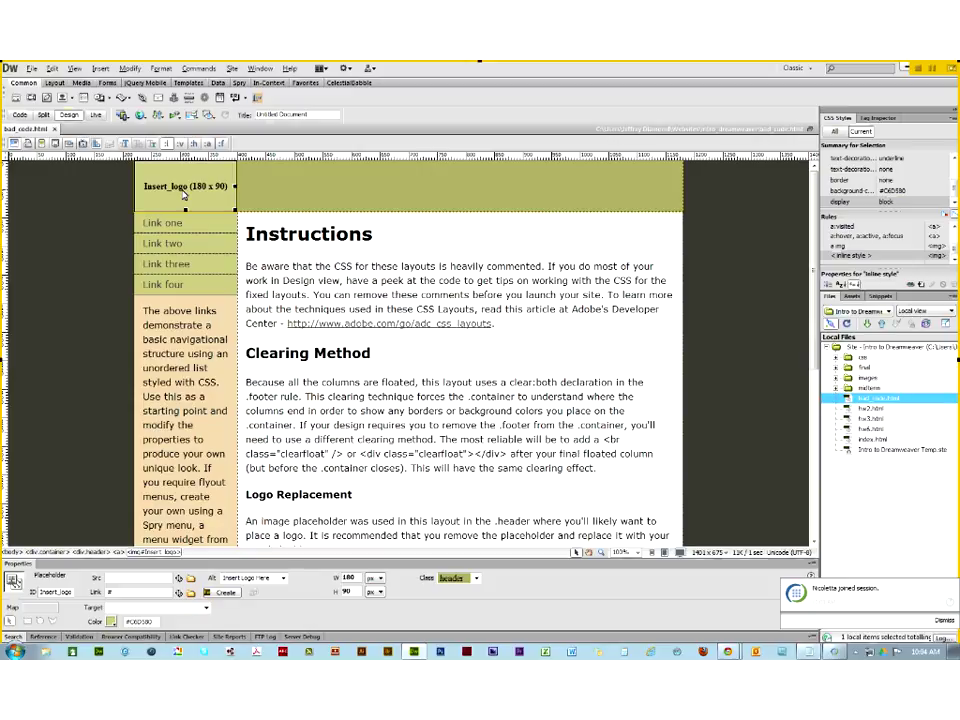
click(141, 118)
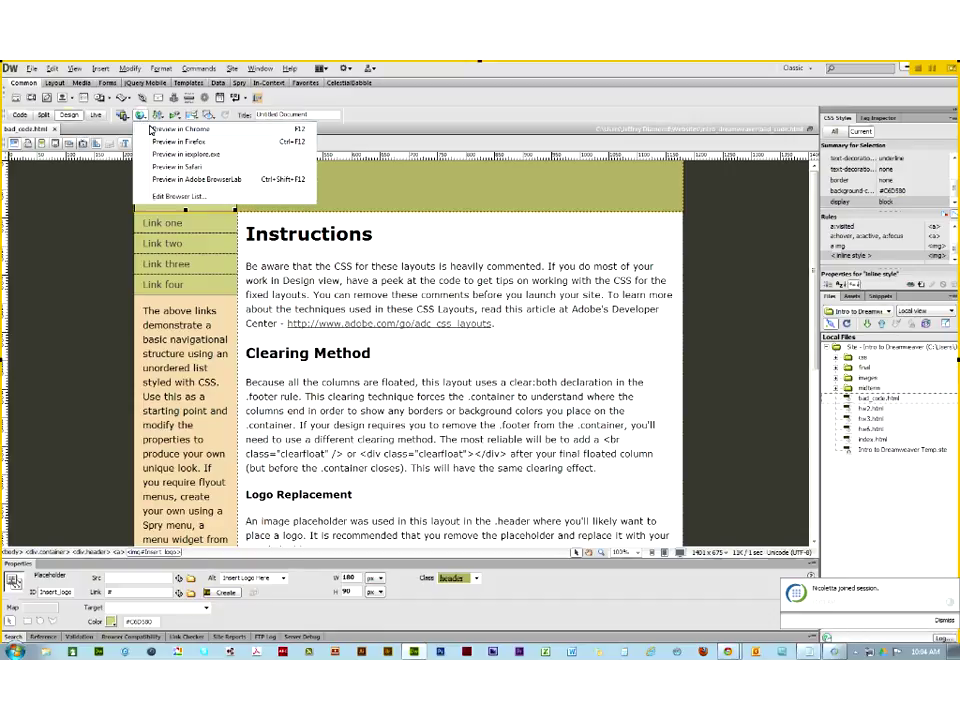
click(151, 129)
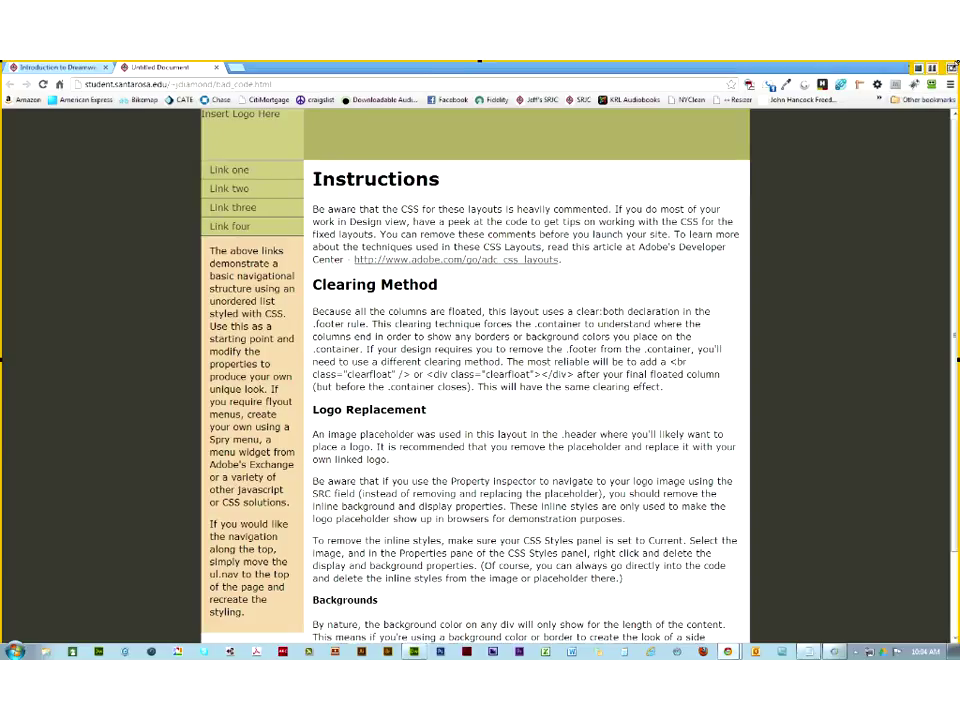
Validate the previewed page's HTML with the W3C markup validator and close the validation report
click(876, 88)
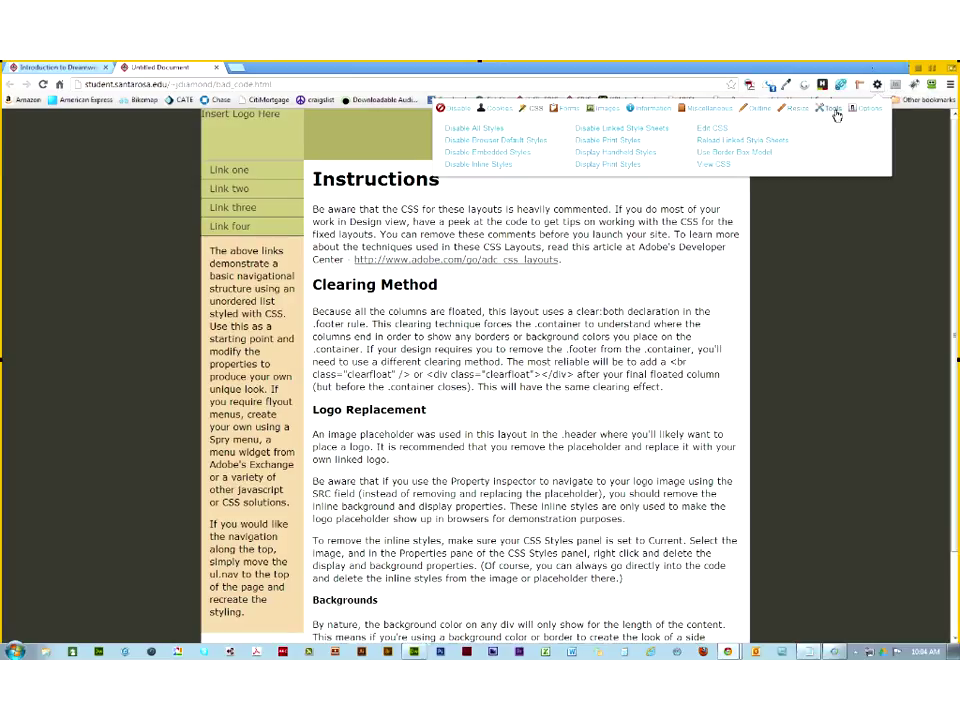
click(836, 112)
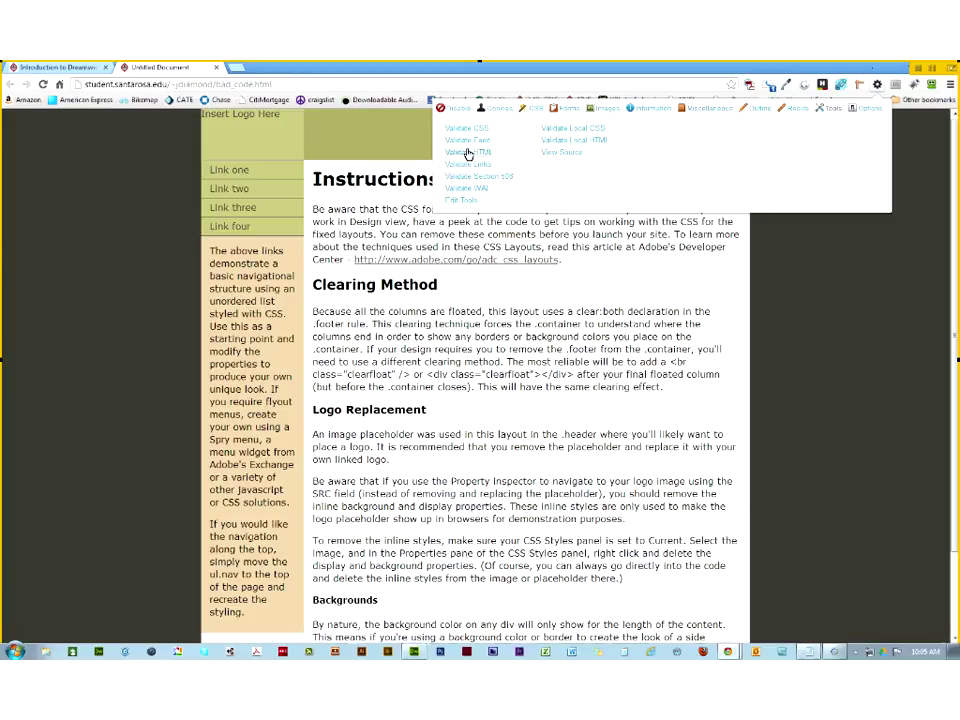
click(467, 153)
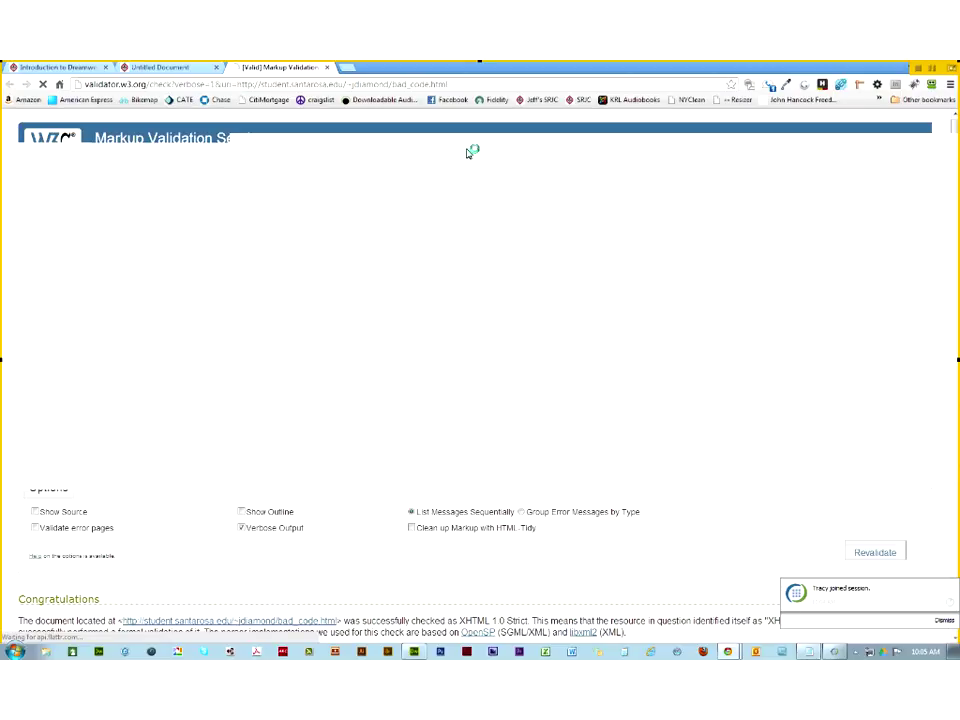
key(ctrl+w)
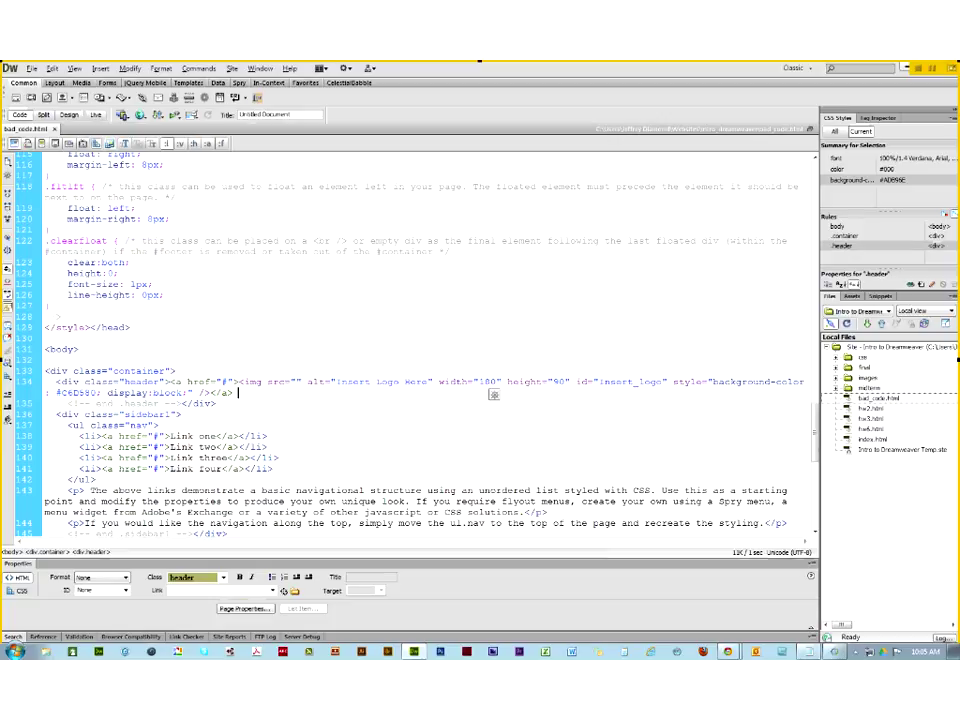
Switch back to Dreamweaver and examine the logo placeholder's image tag in the code of bad_code.html
click(314, 424)
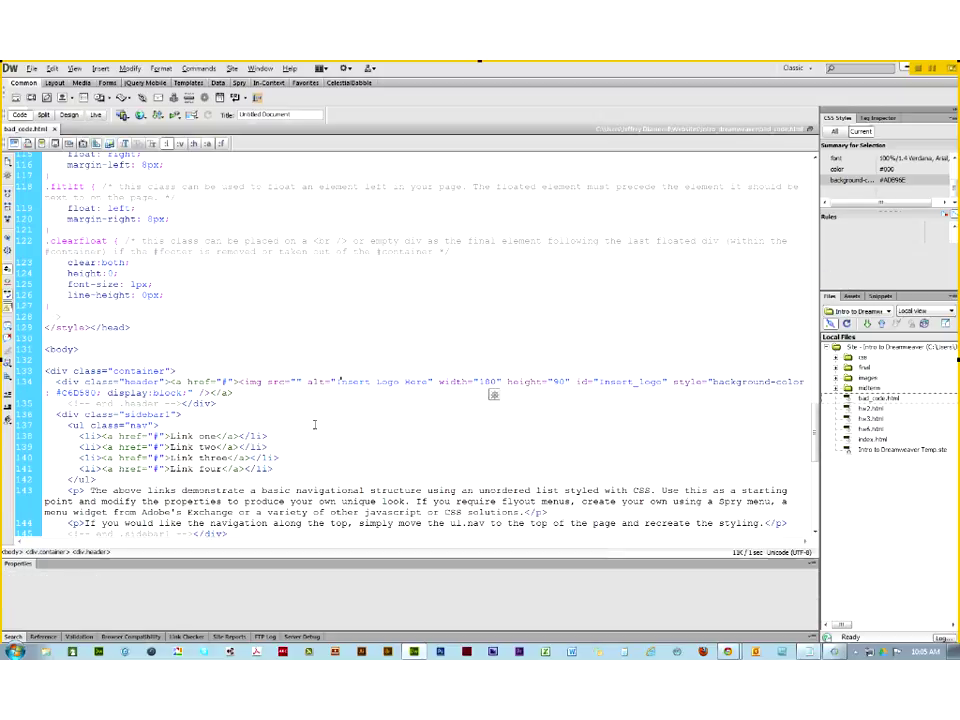
Add the attribute name="logo_placeholder" to the logo placeholder's image tag on line 134, between src and alt
key(ctrl+z)
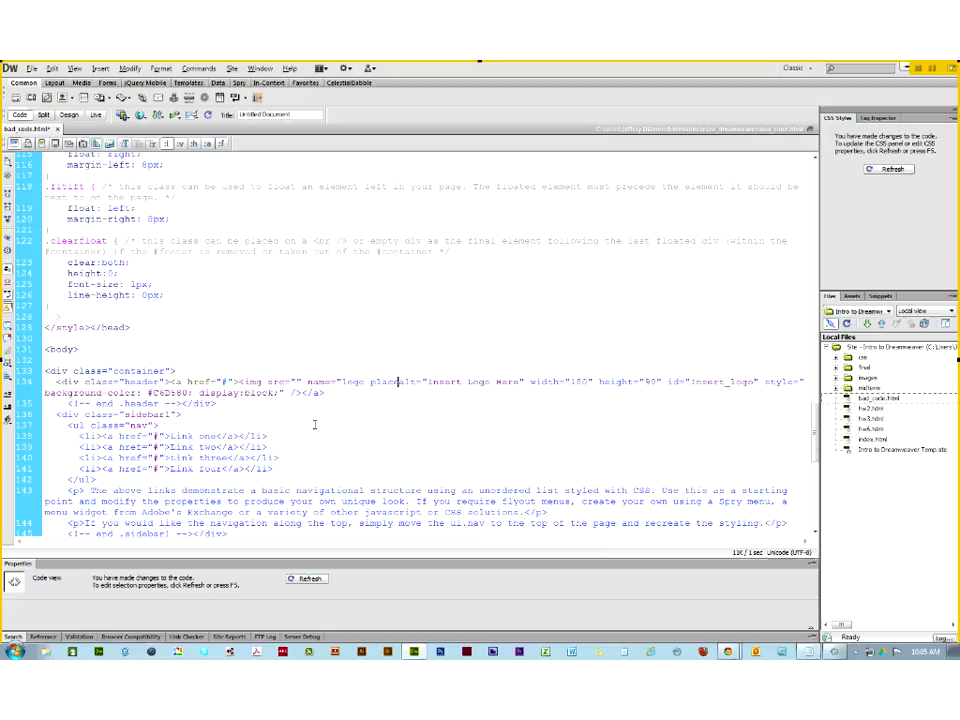
text(holder")
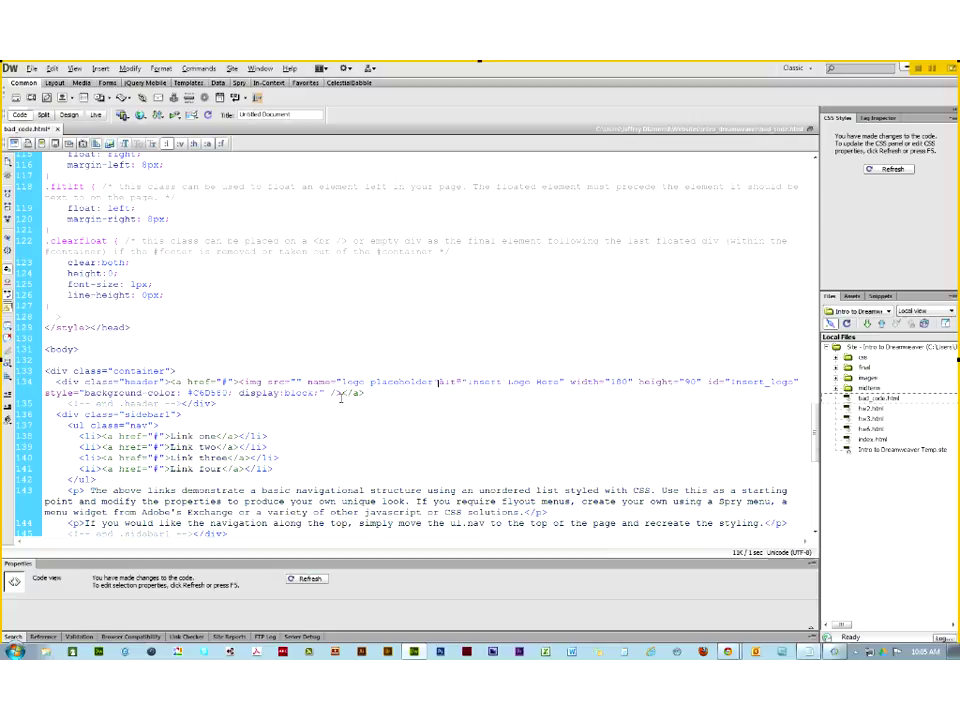
click(370, 382)
key(BackSpace)
text(_)
click(443, 382)
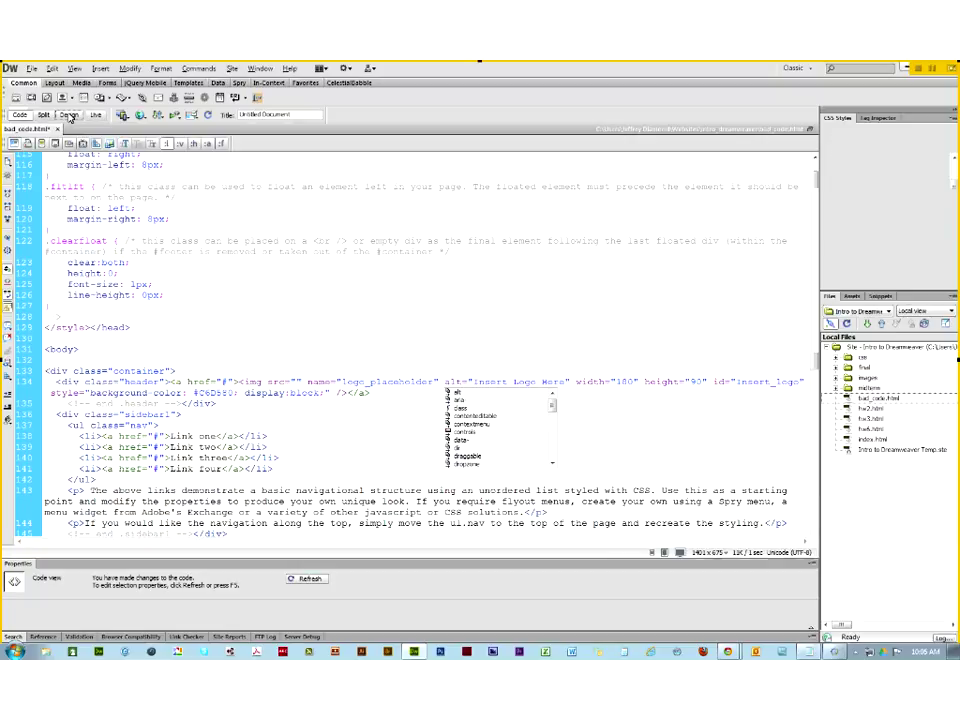
Apply the code change, show the page in Design view, and save and preview bad_code.html in Chrome
key(F5)
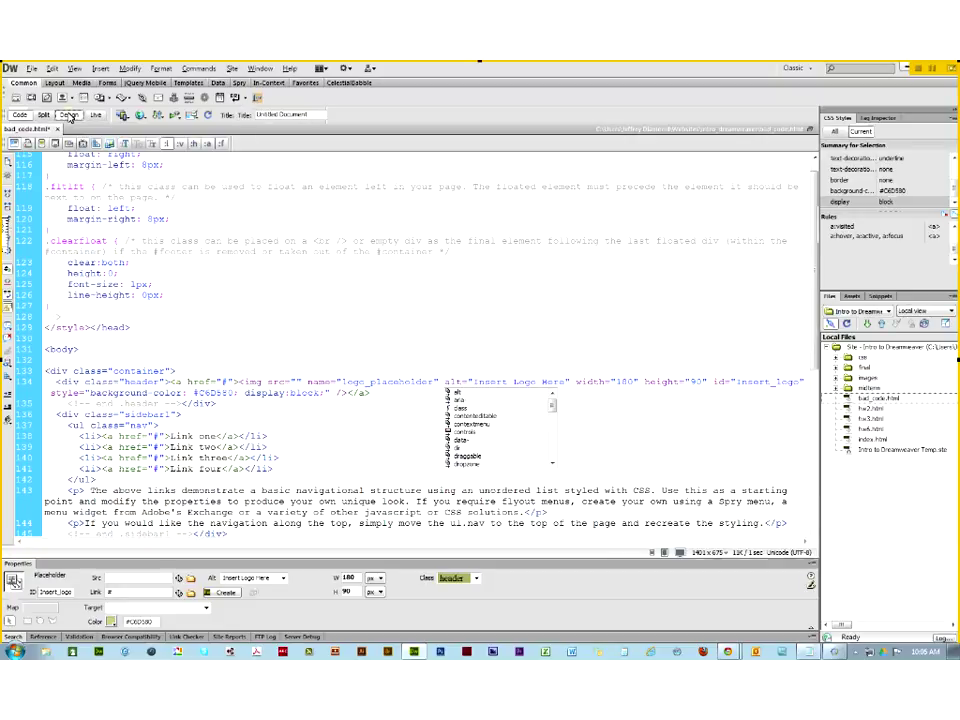
click(68, 116)
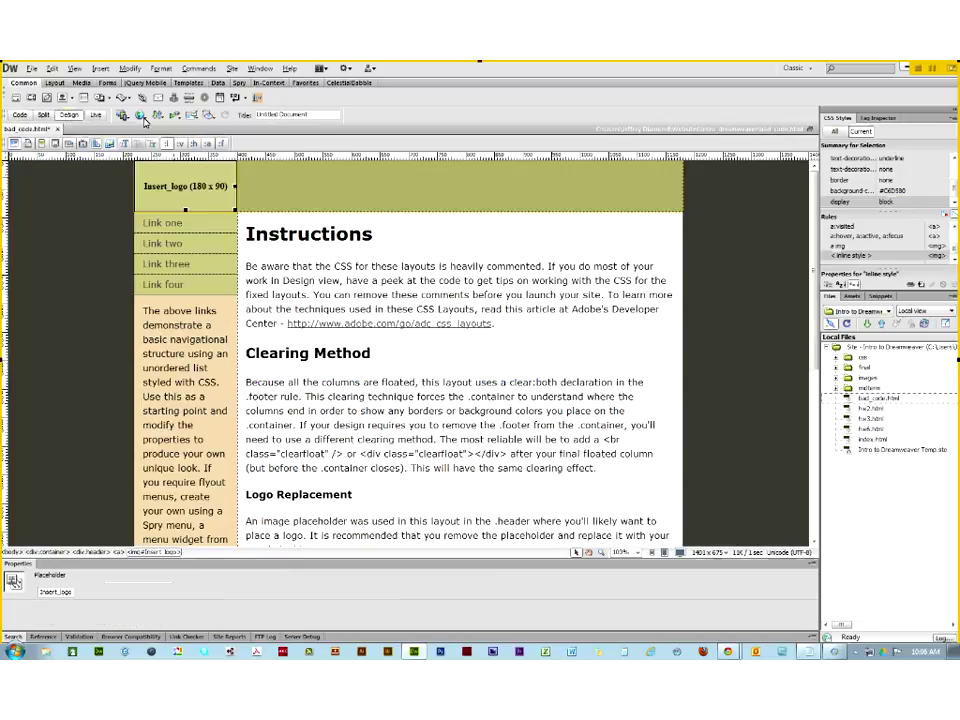
click(141, 116)
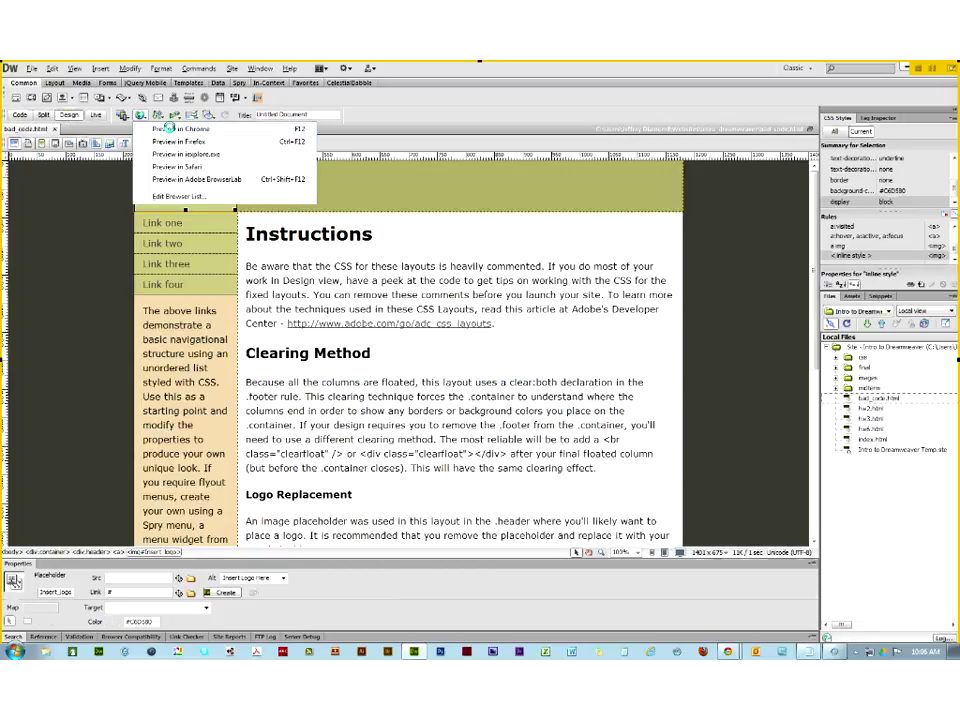
click(168, 128)
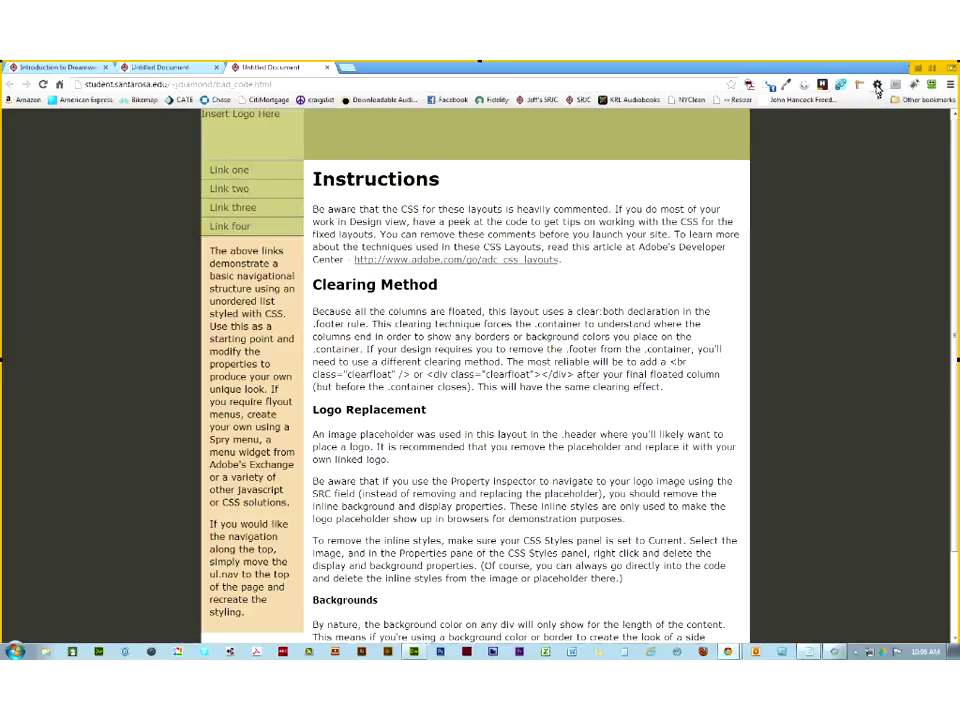
Validate the previewed page's HTML with the W3C markup validator and examine the reported error's line, column and attribute
click(858, 87)
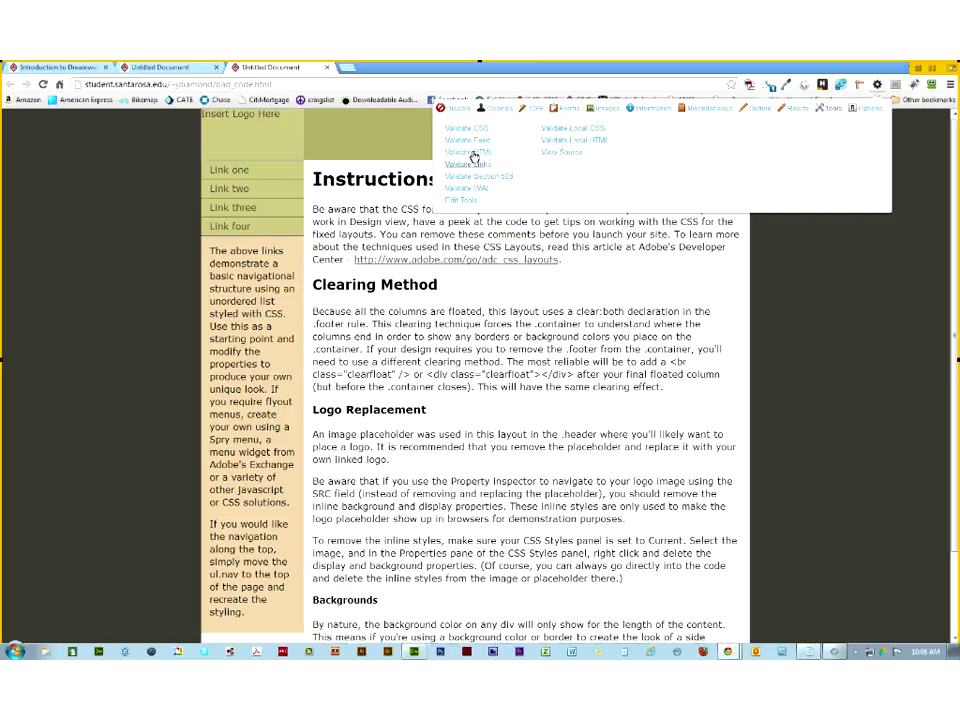
click(474, 155)
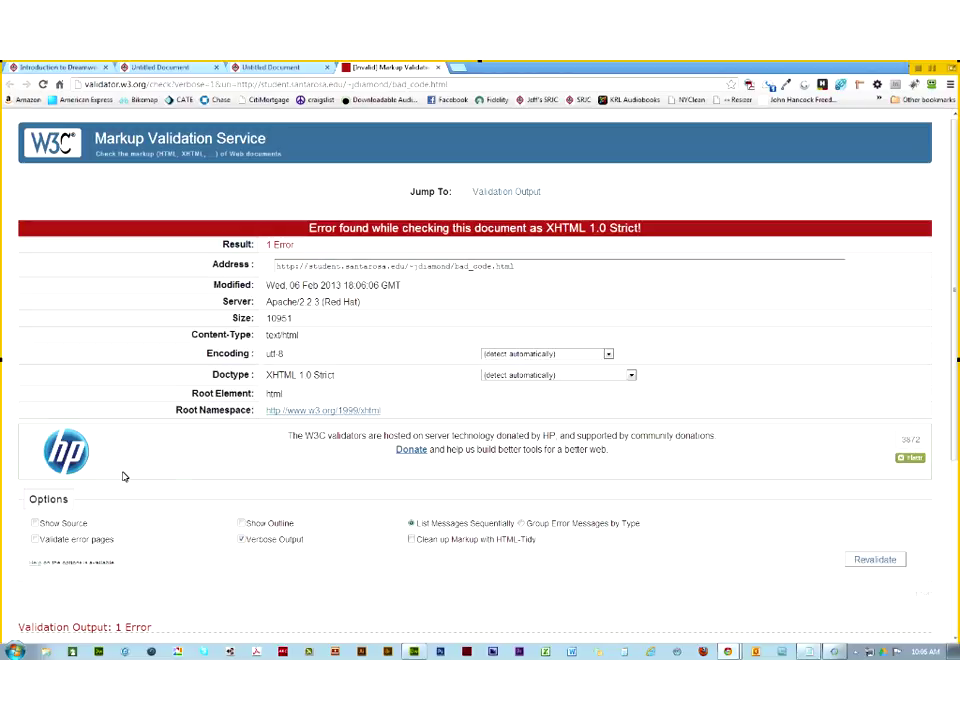
scroll(240, 472, down, 3)
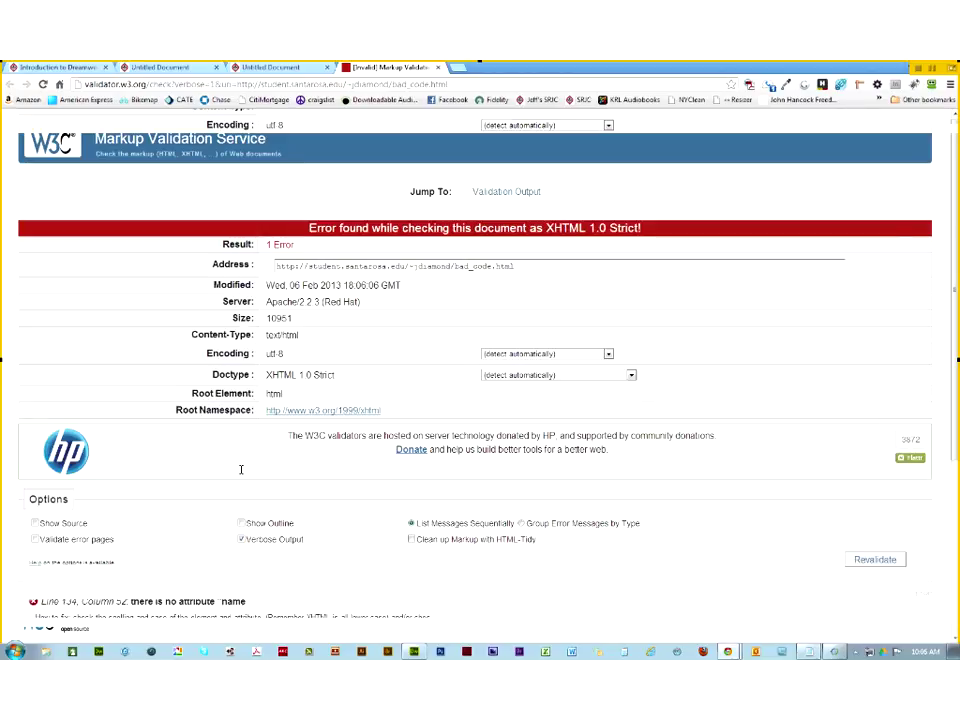
scroll(240, 469, down, 3)
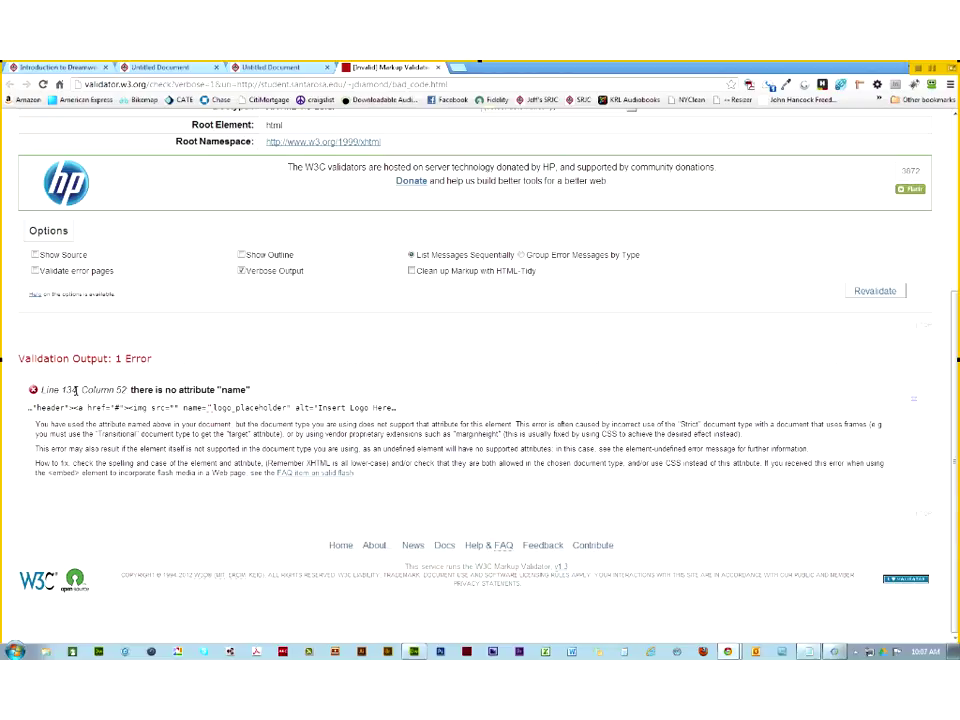
drag(75, 390, 128, 390)
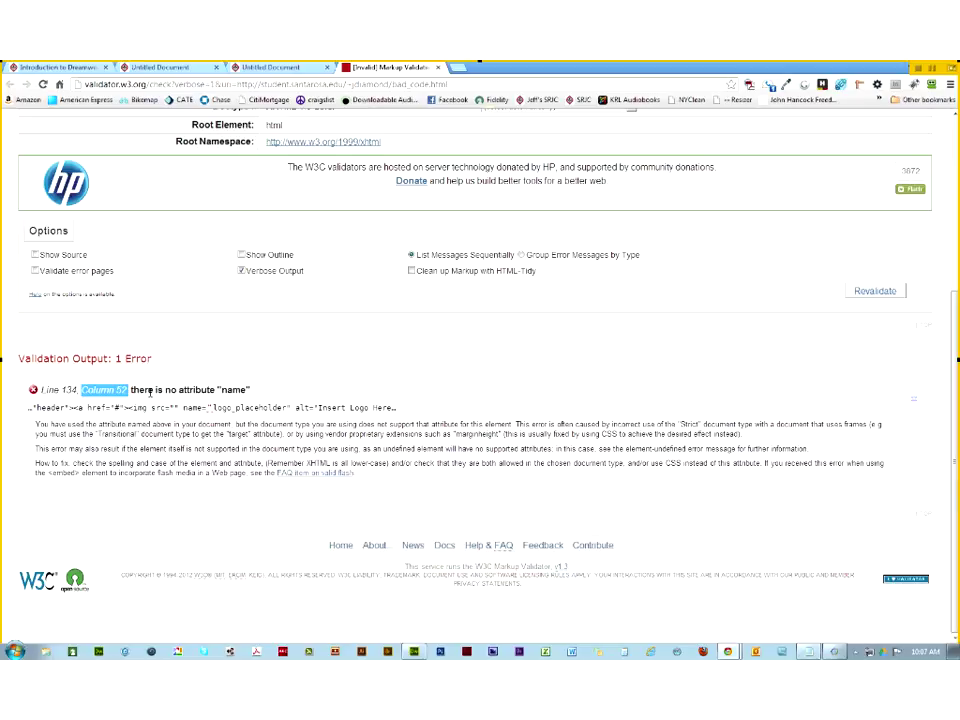
drag(249, 389, 221, 389)
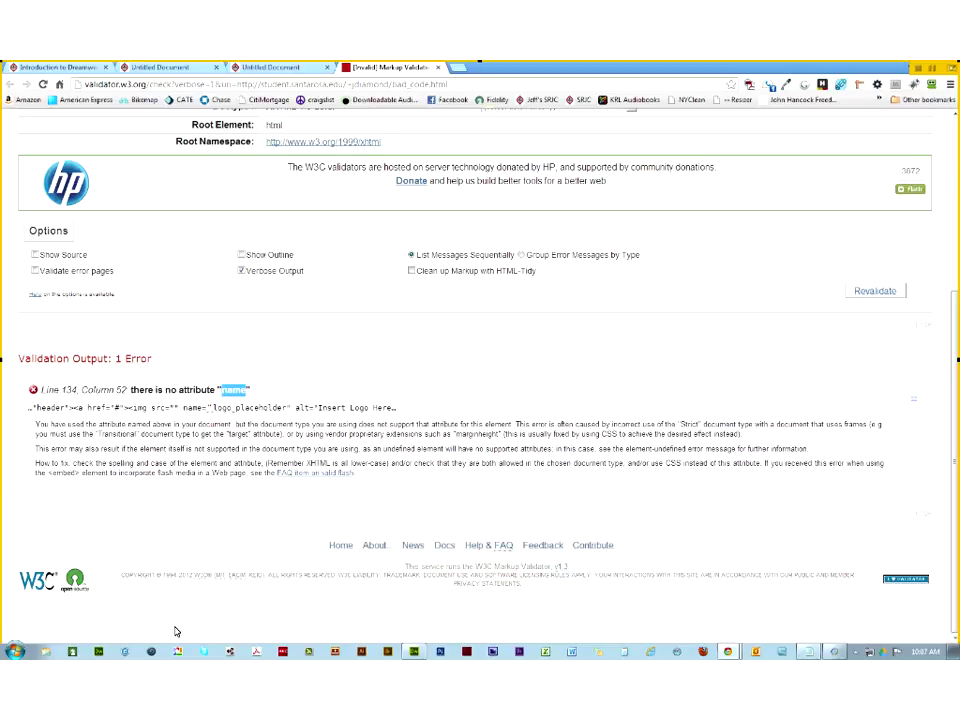
Switch back to Dreamweaver and remove only the name="logo_placeholder" attribute from the logo image tag's code, keeping the empty src attribute intact
click(416, 652)
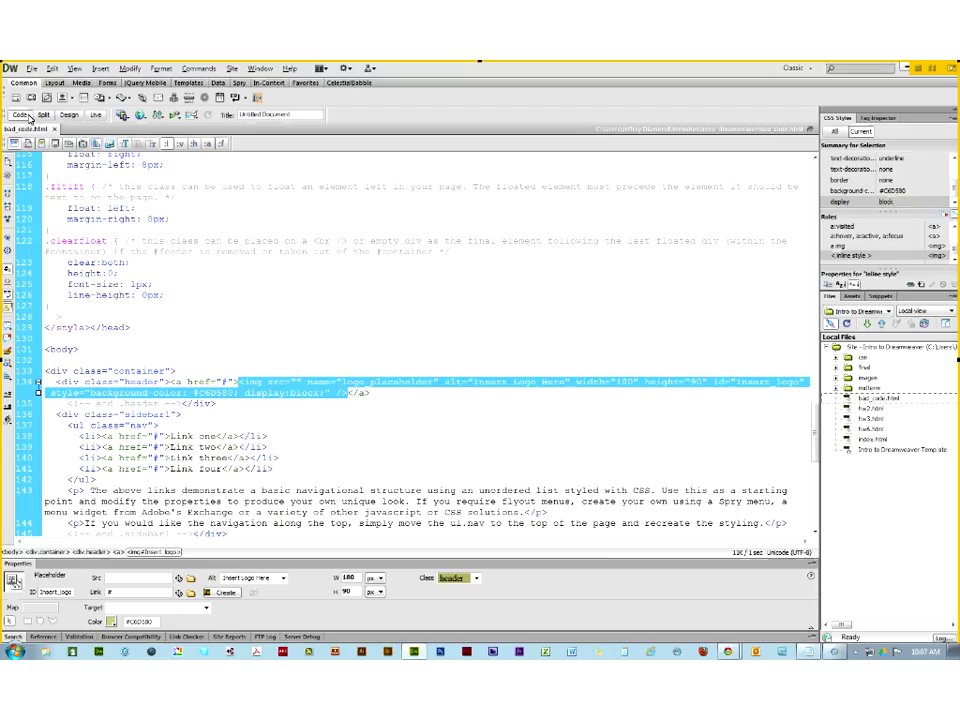
click(388, 426)
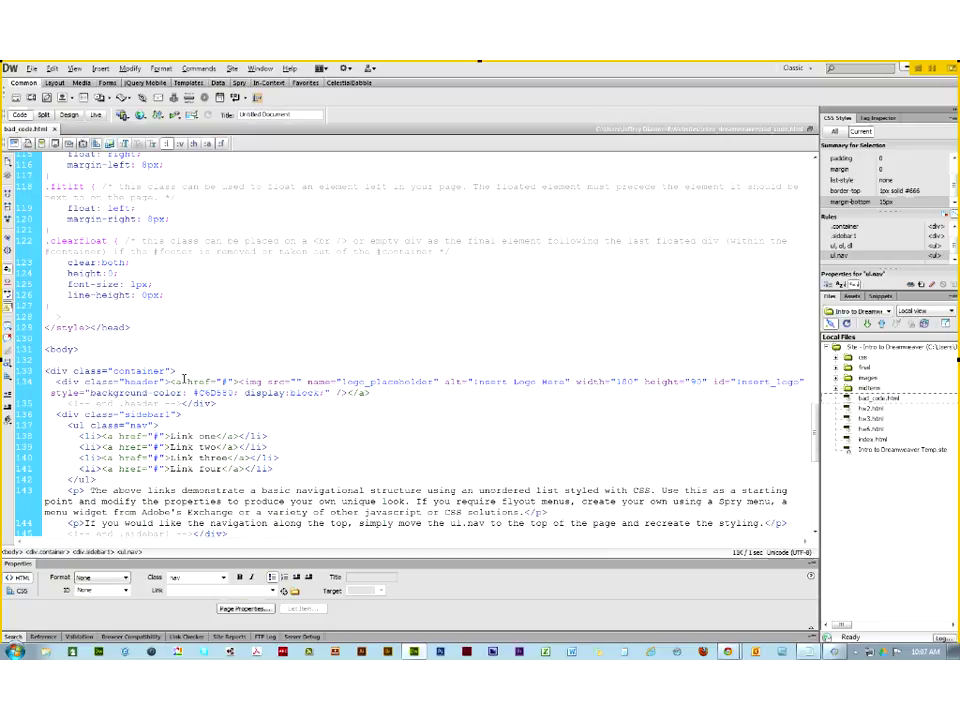
click(307, 381)
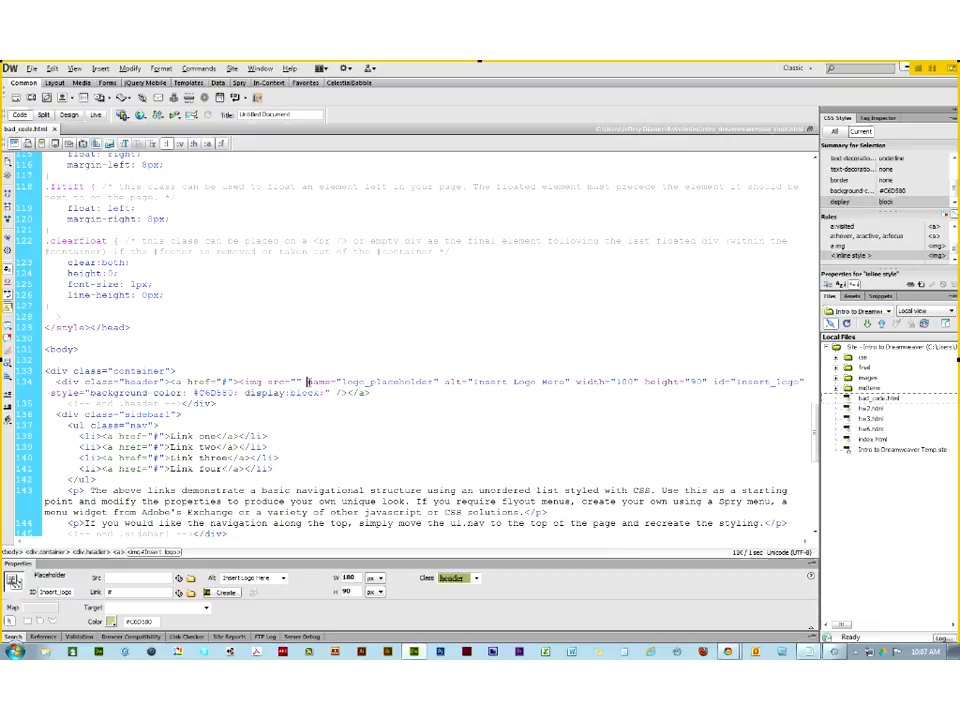
click(436, 382)
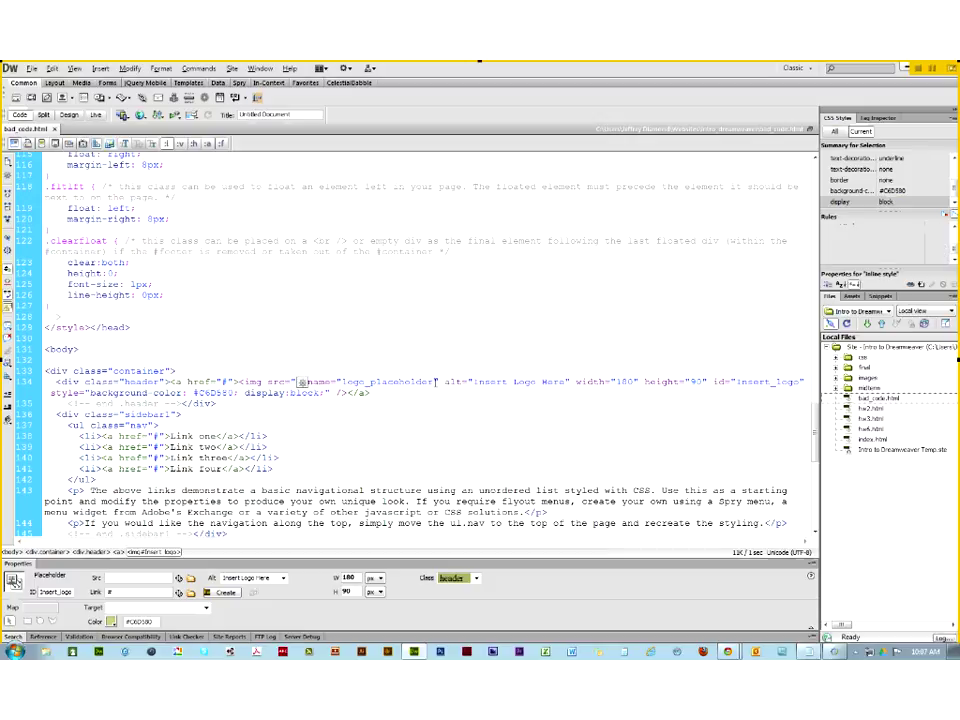
drag(436, 382, 307, 382)
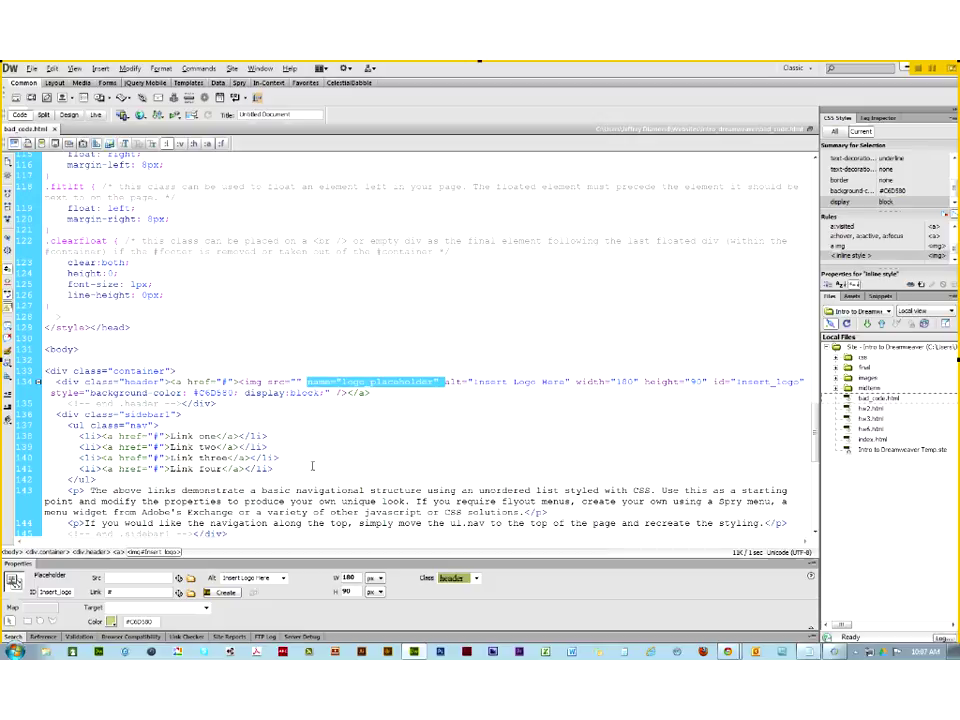
key(BackSpace)
key(BackSpace)
key(BackSpace)
text(")
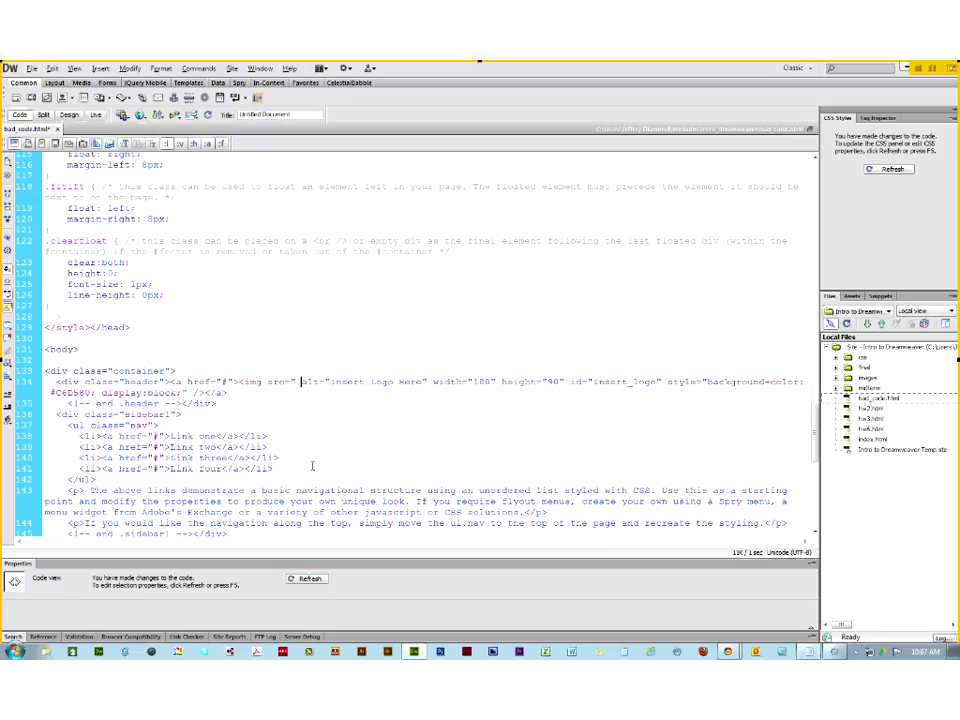
key(ctrl+z)
key(ctrl+z)
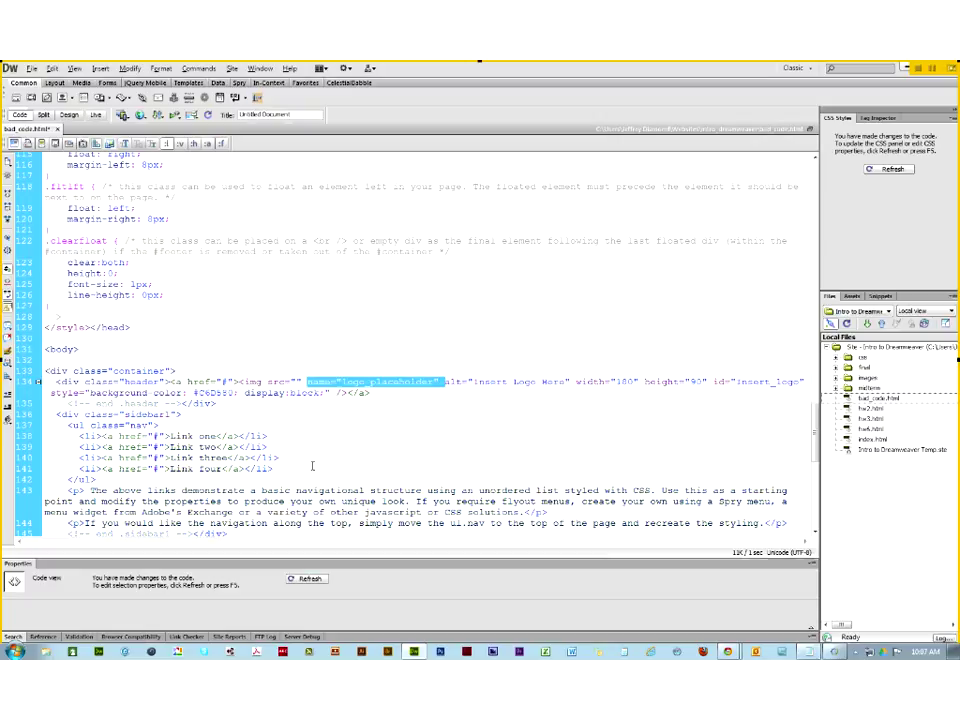
key(ctrl+z)
key(ctrl+z)
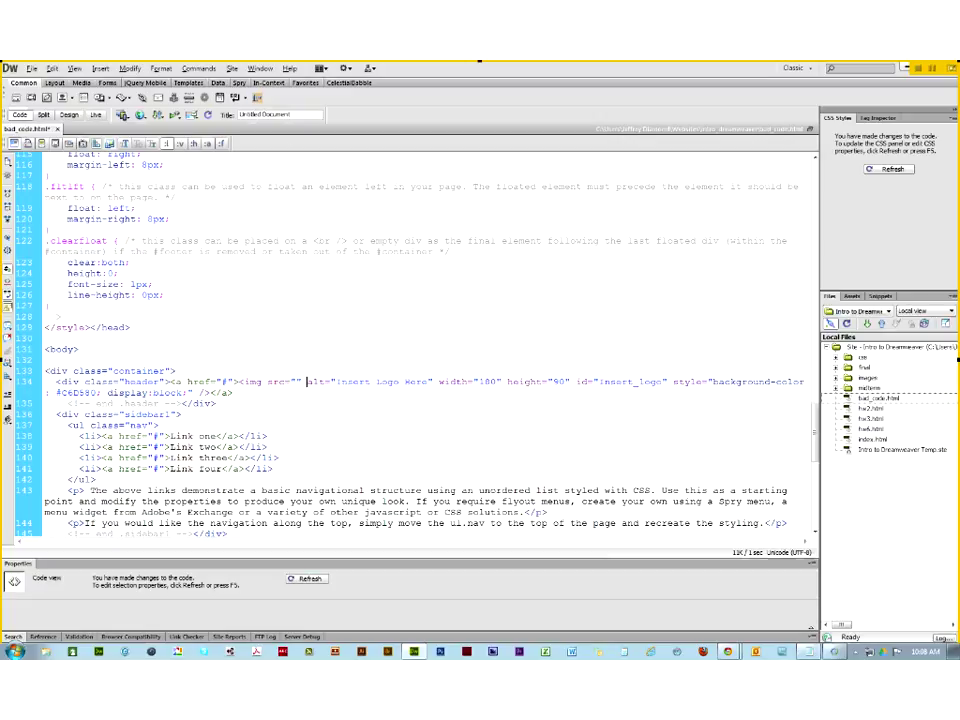
Return to Design view, then save the corrected bad_code.html and preview it in Chrome
click(69, 115)
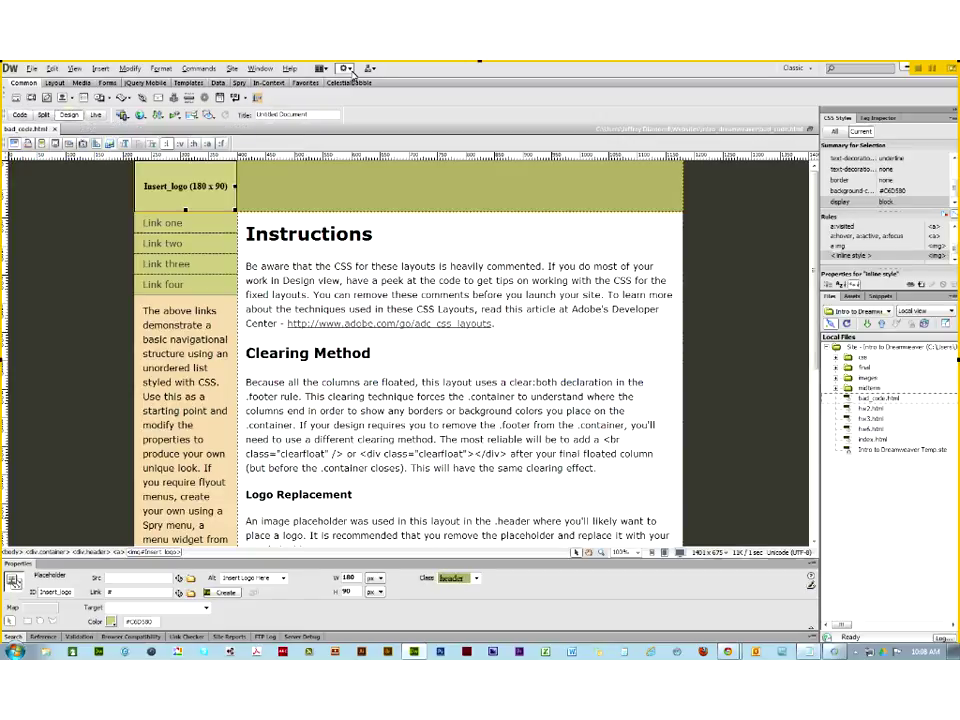
click(139, 117)
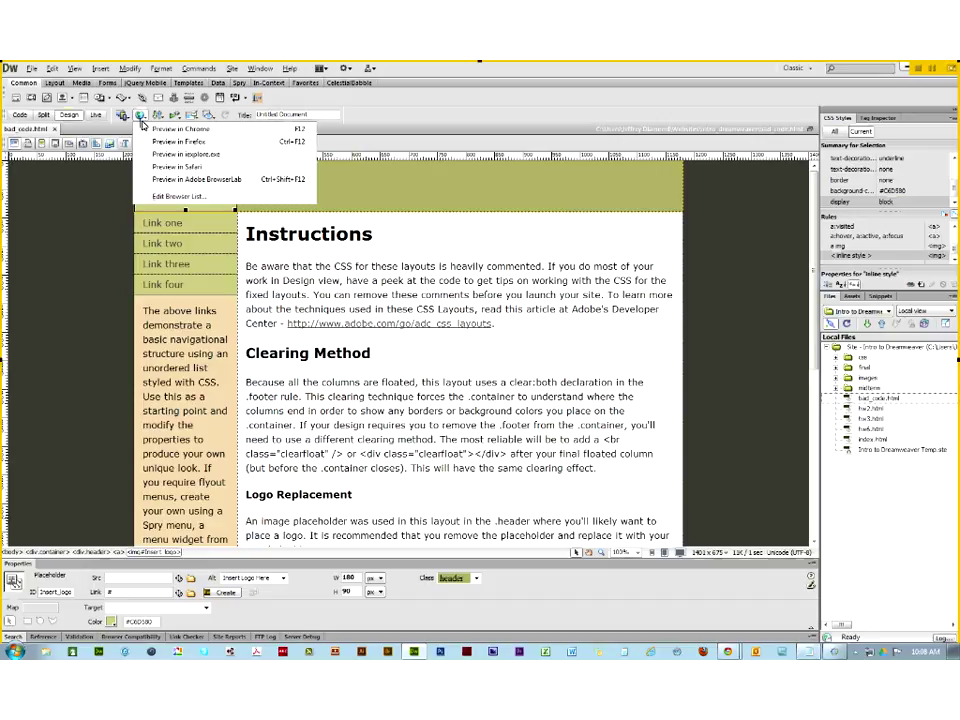
click(146, 130)
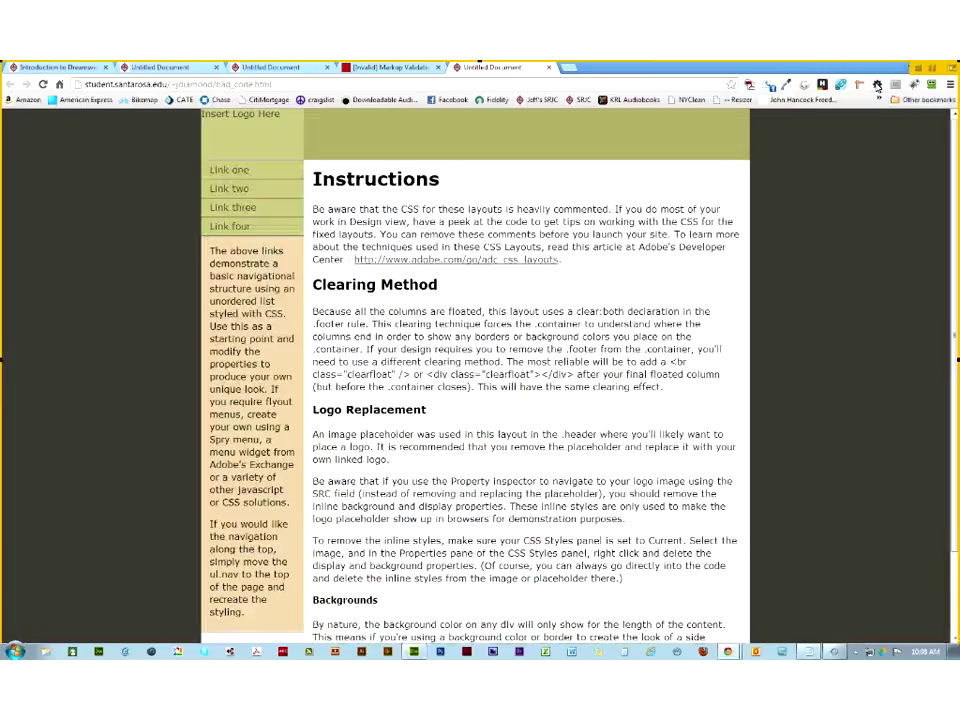
Validate the corrected page's HTML with the W3C validator, and close both validation reports and the newest preview
click(877, 86)
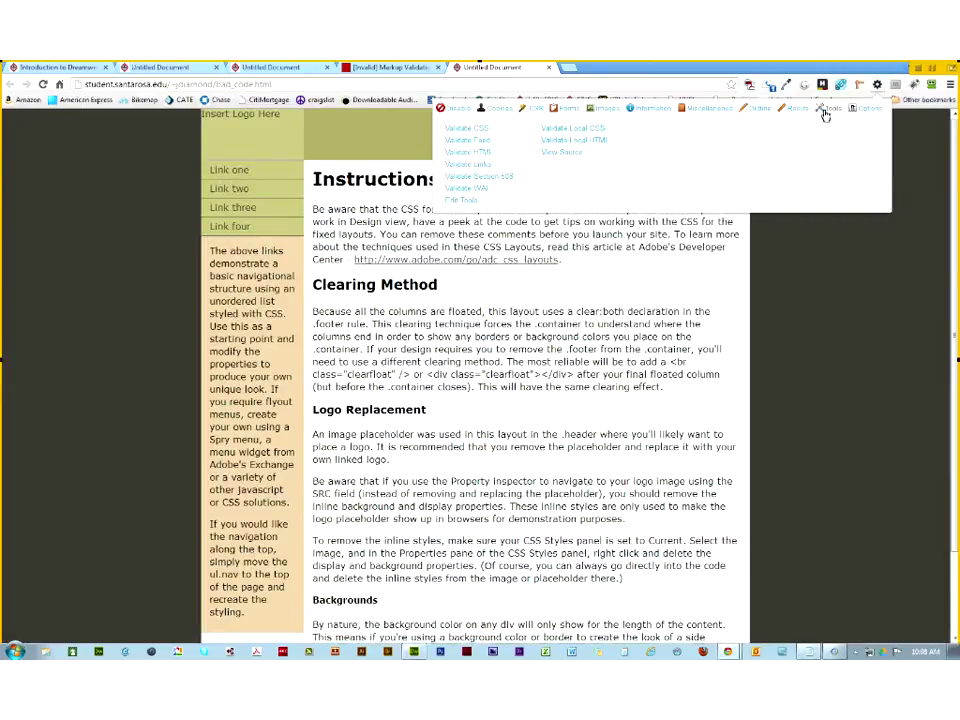
click(485, 159)
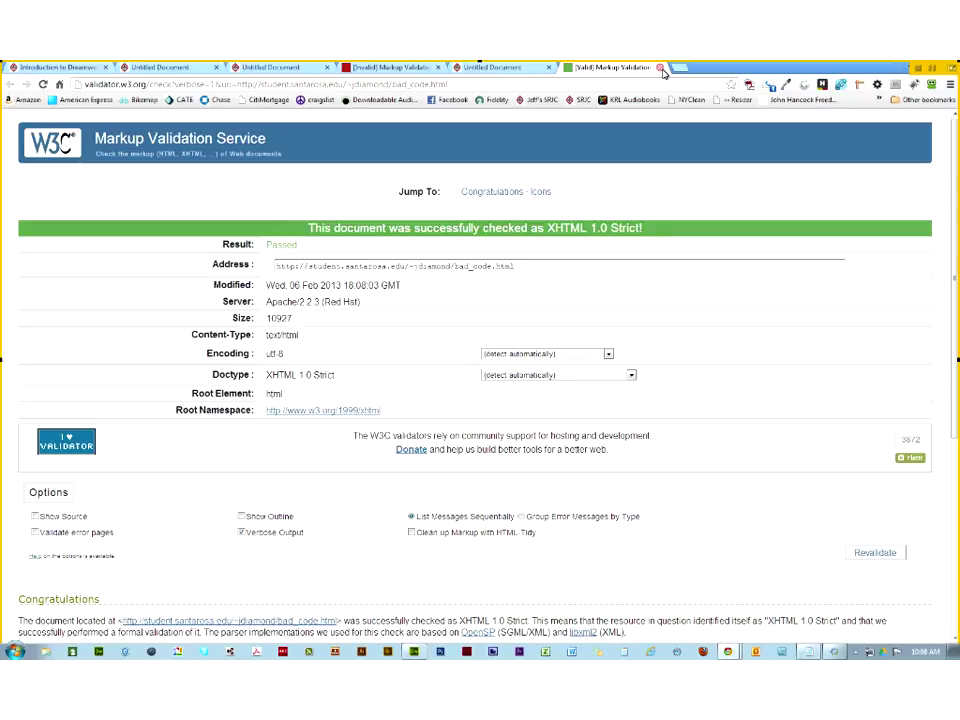
click(660, 68)
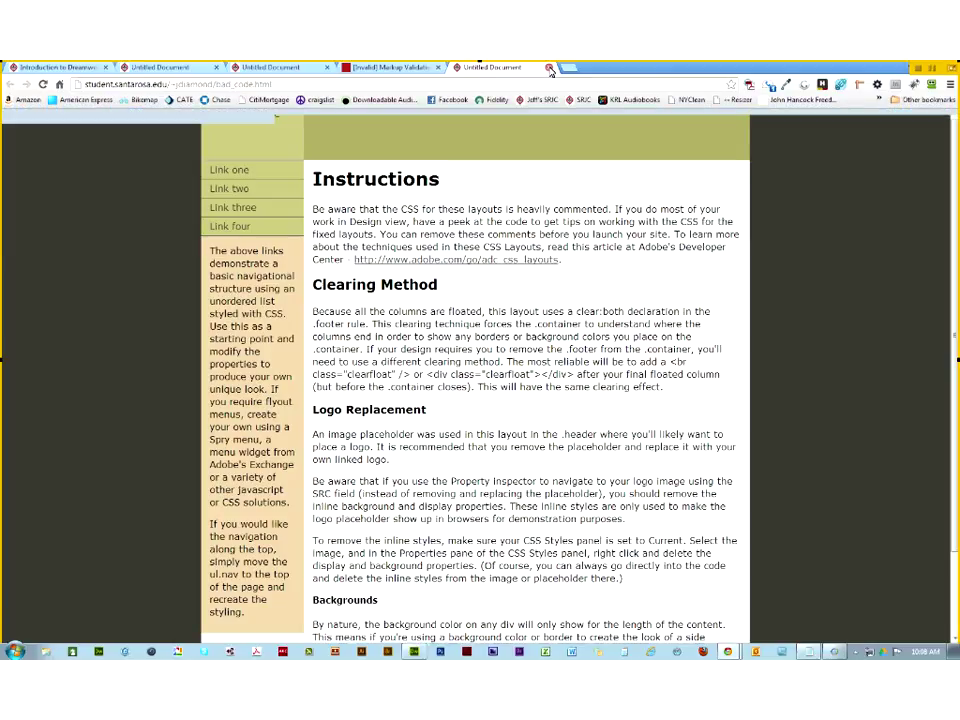
click(548, 67)
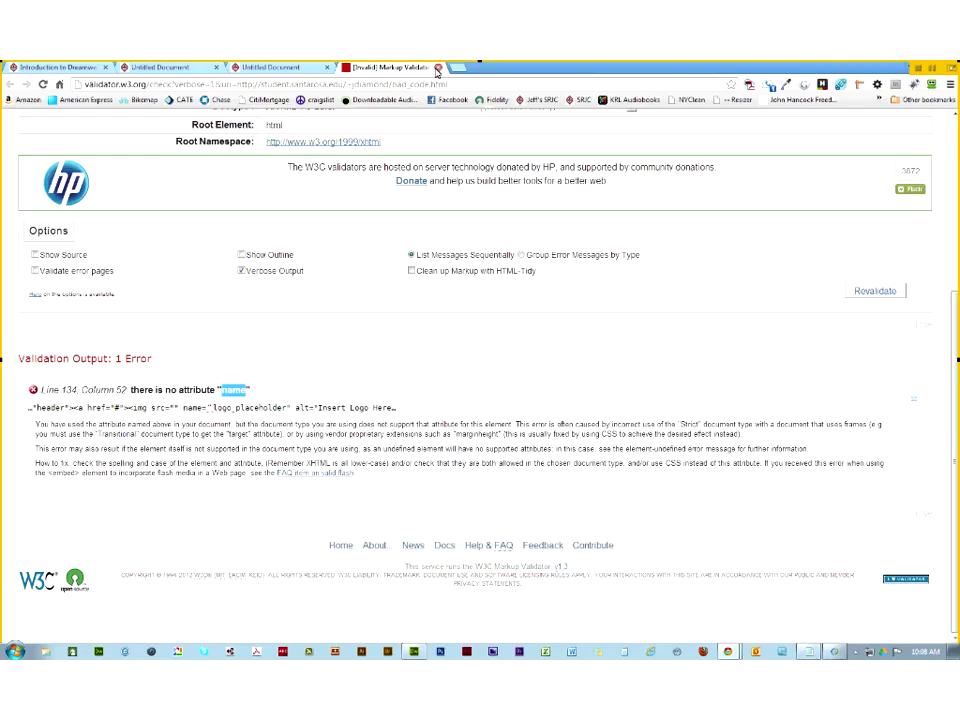
click(437, 67)
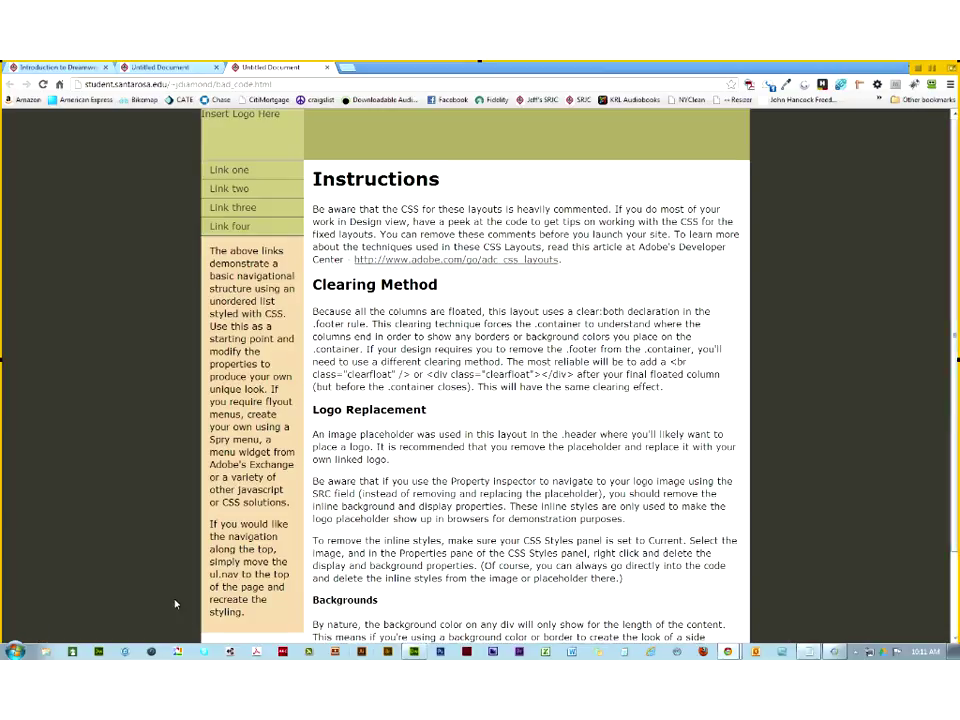
Switch back to Dreamweaver and make Digital Classroom Lessons the active site for the local files
click(413, 652)
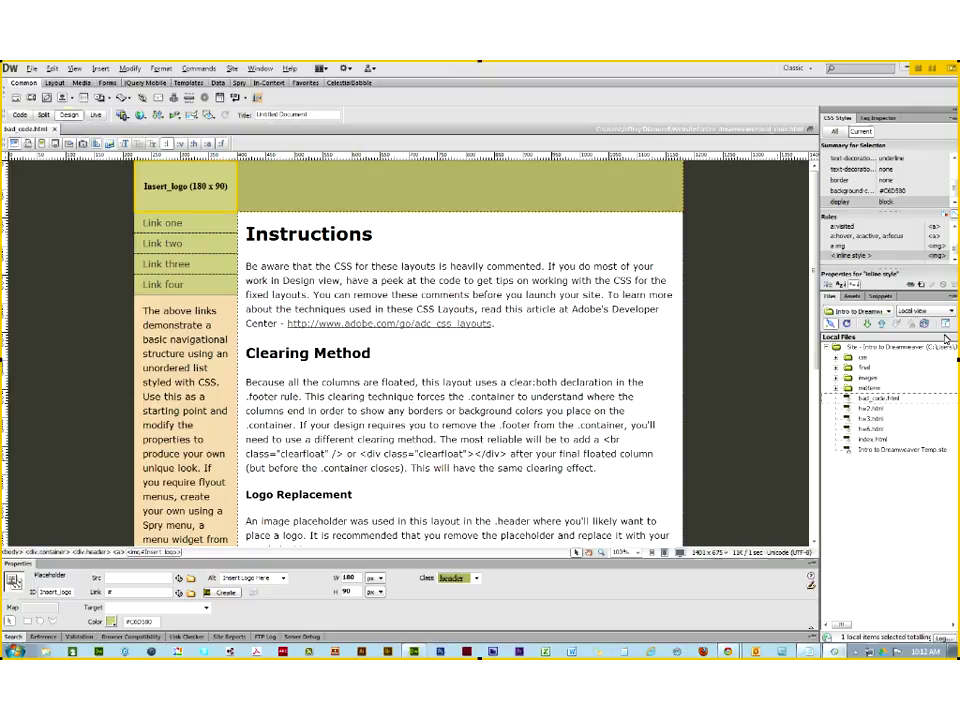
click(865, 313)
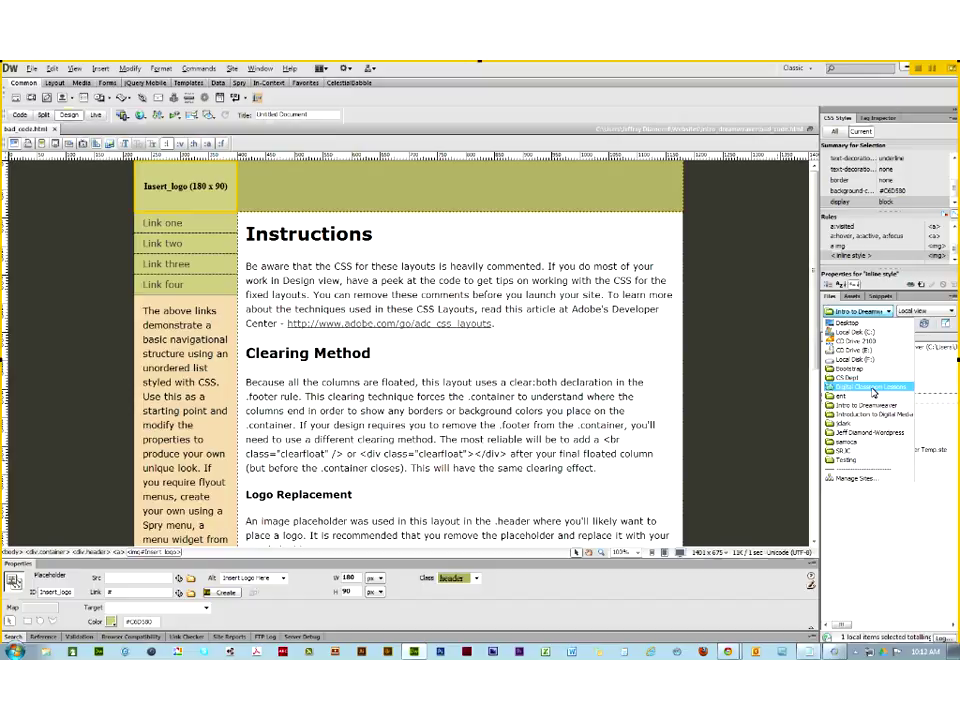
click(872, 388)
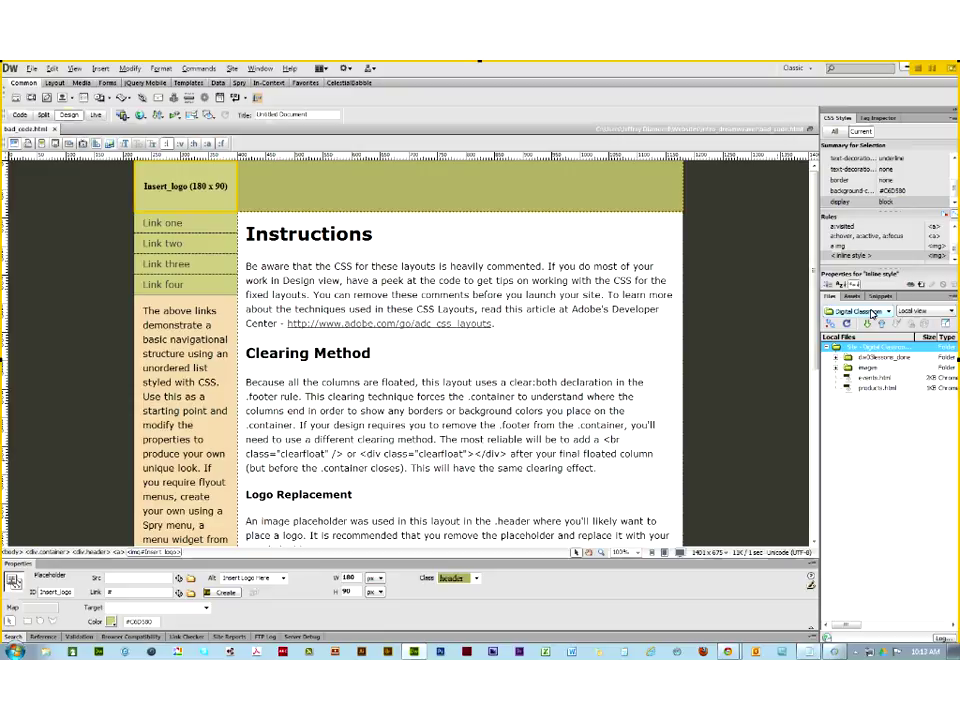
Edit the Digital Classroom Lessons site definition to use dw04lessons as its local site folder, save it and finish managing sites
click(872, 313)
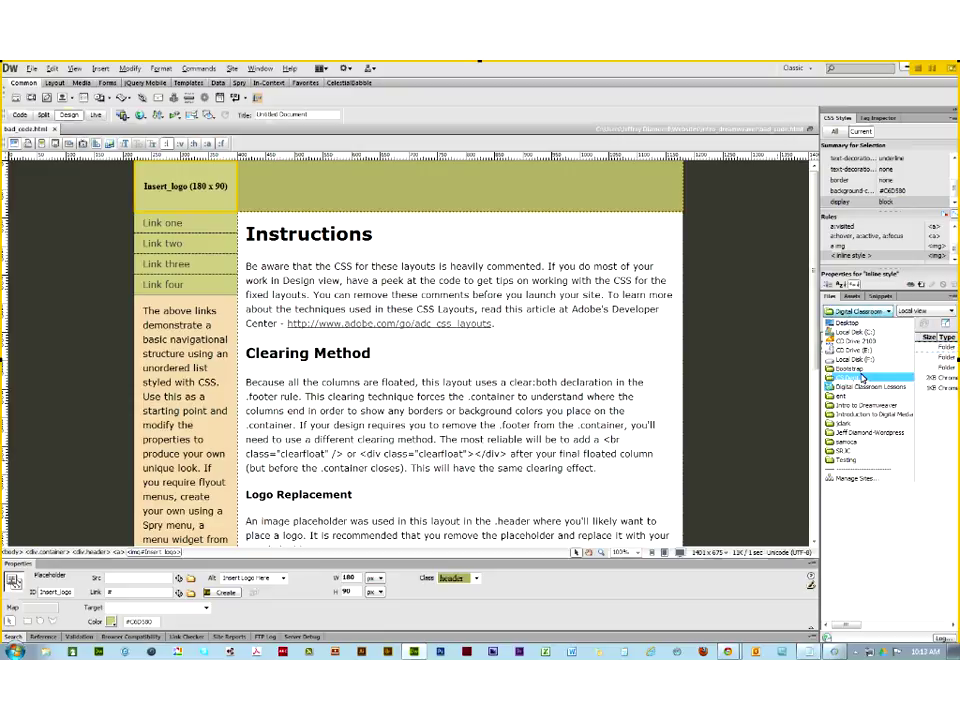
click(840, 479)
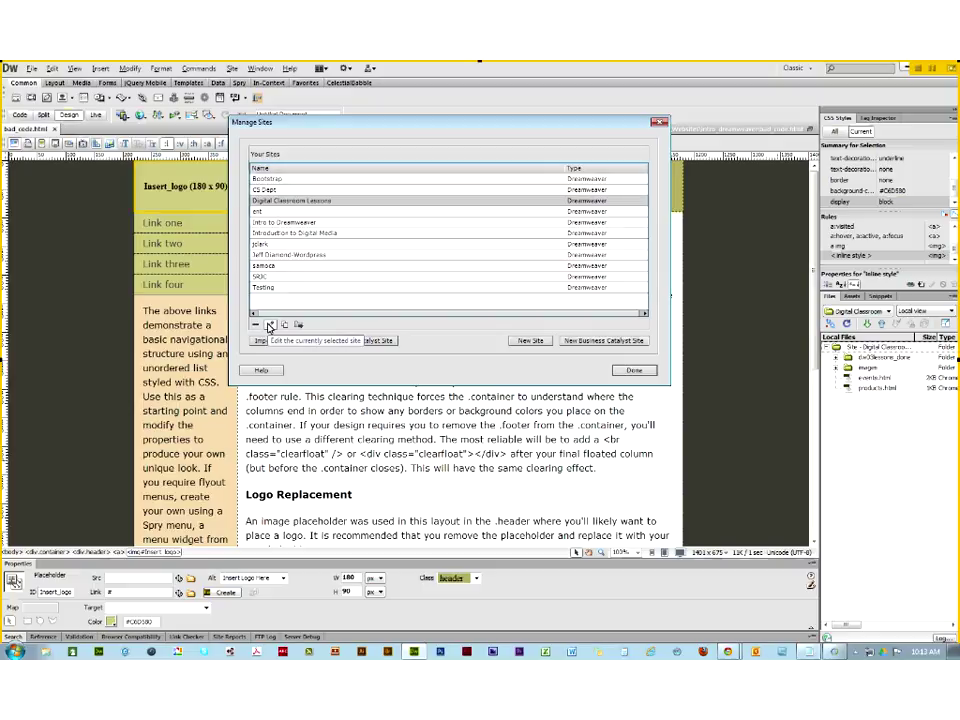
double_click(311, 203)
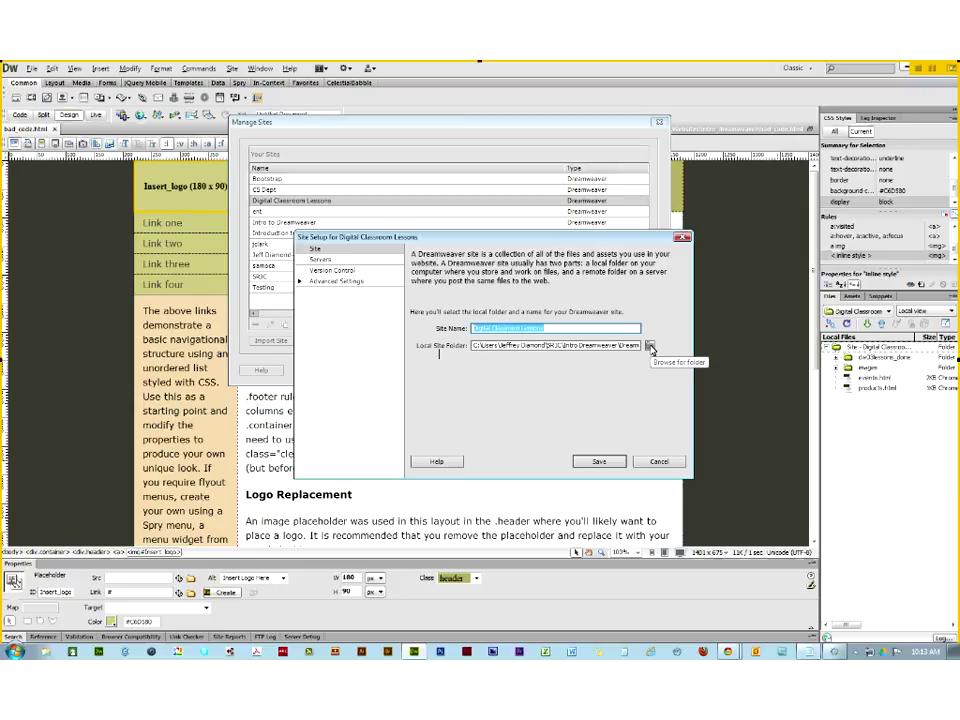
click(650, 346)
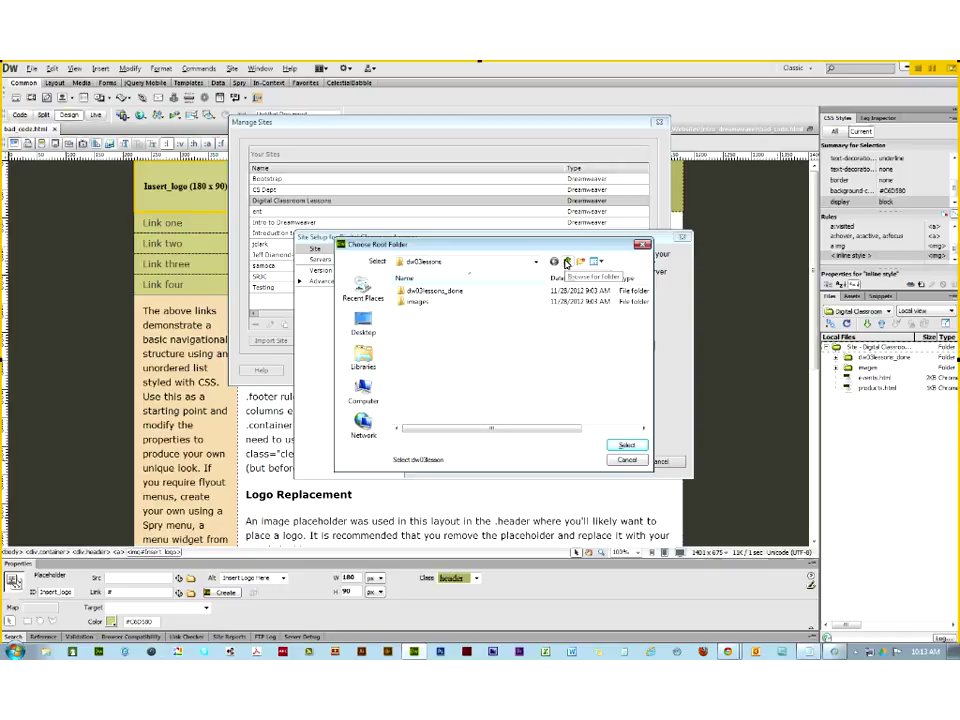
click(566, 262)
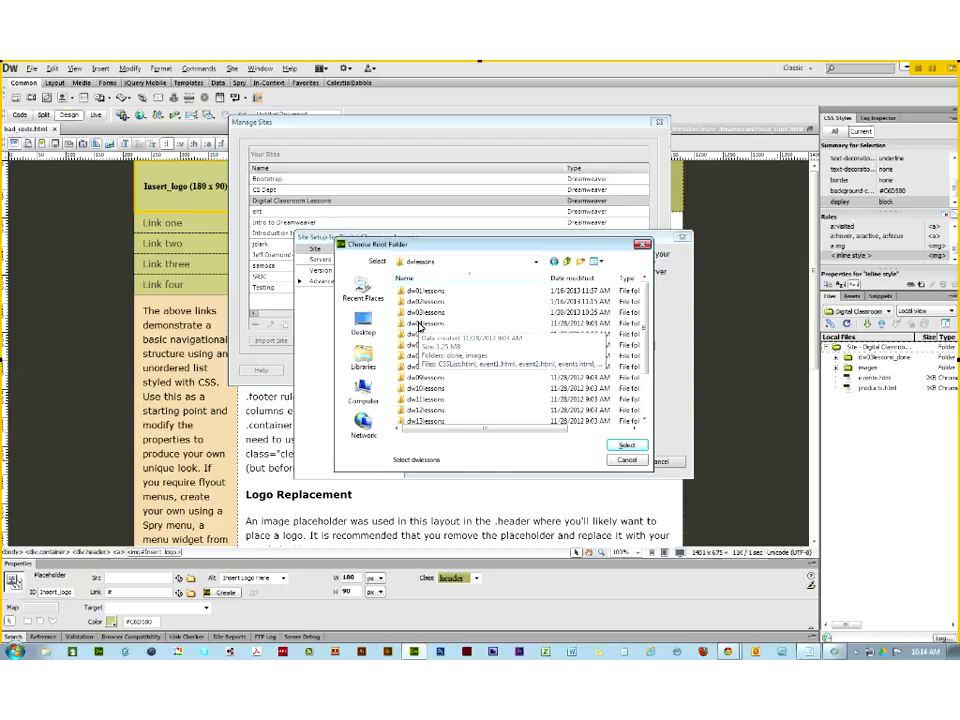
click(418, 327)
click(630, 446)
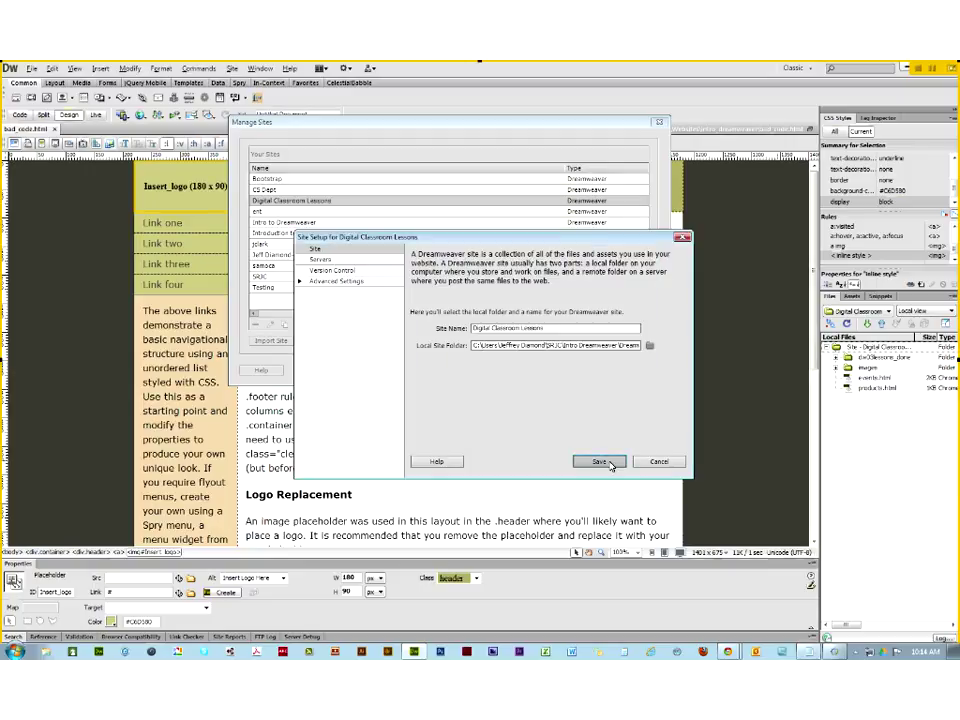
click(600, 462)
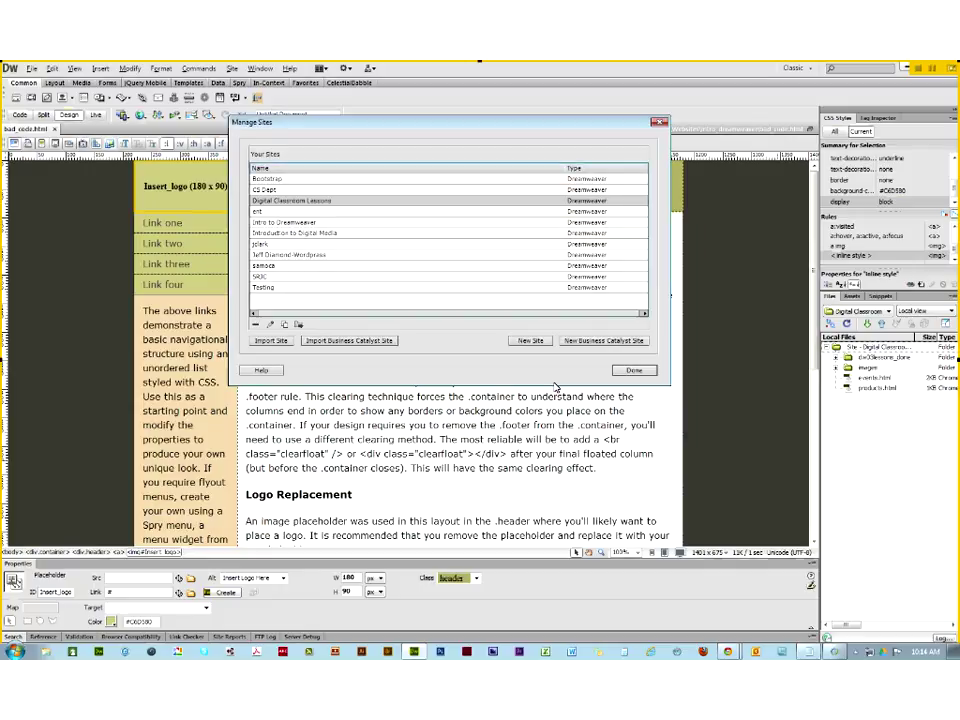
click(636, 370)
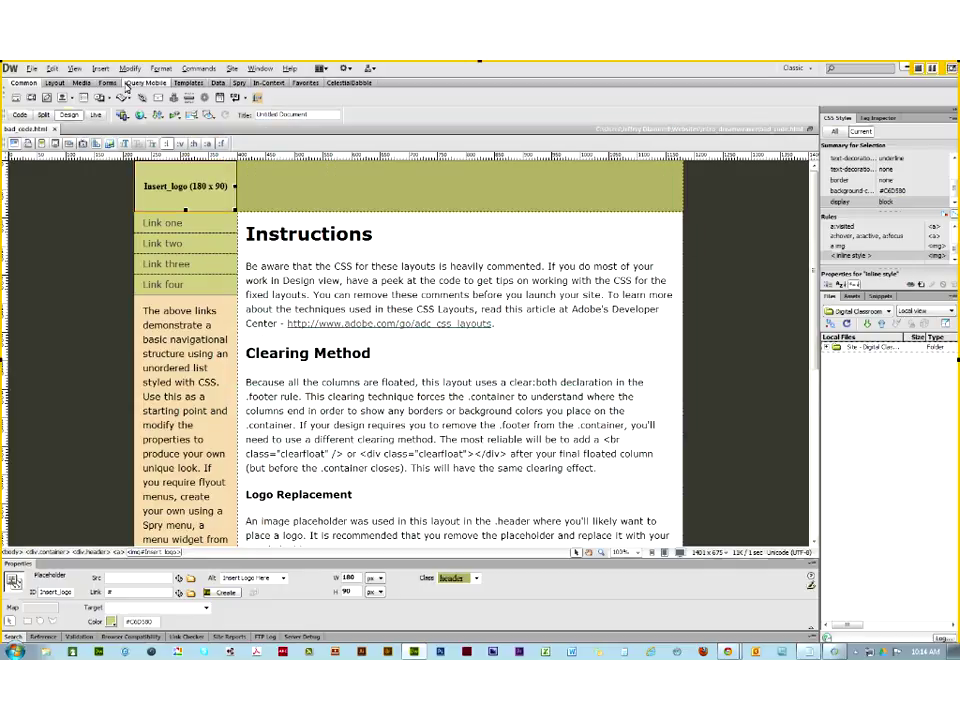
Close bad_code.html, expand the Digital Classroom Lessons site's files, and make Intro to Dreamweaver the active site
click(55, 129)
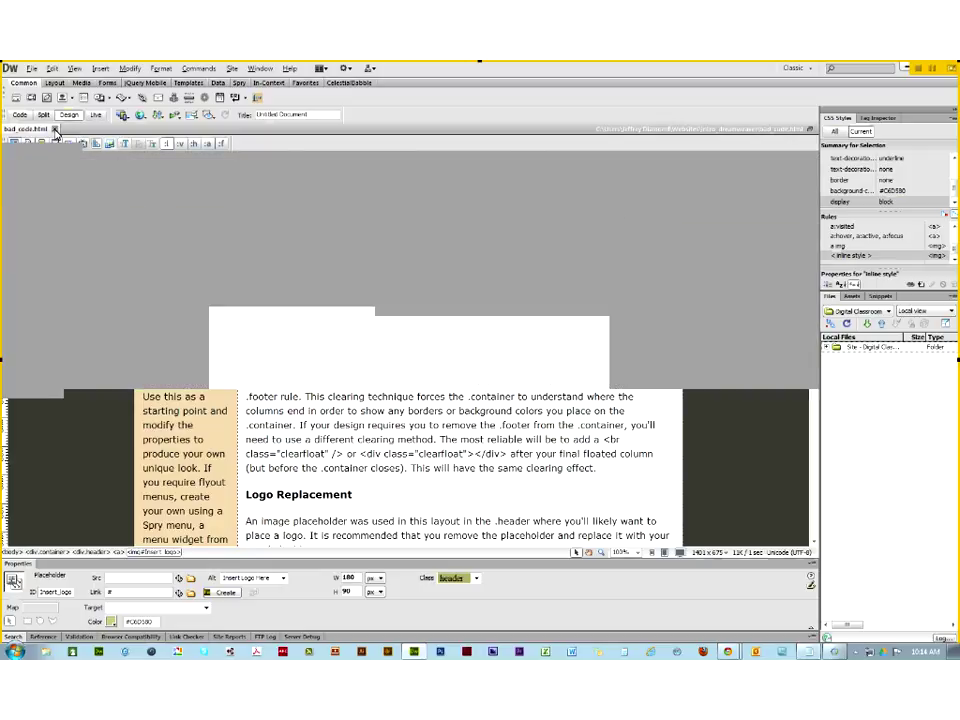
click(827, 347)
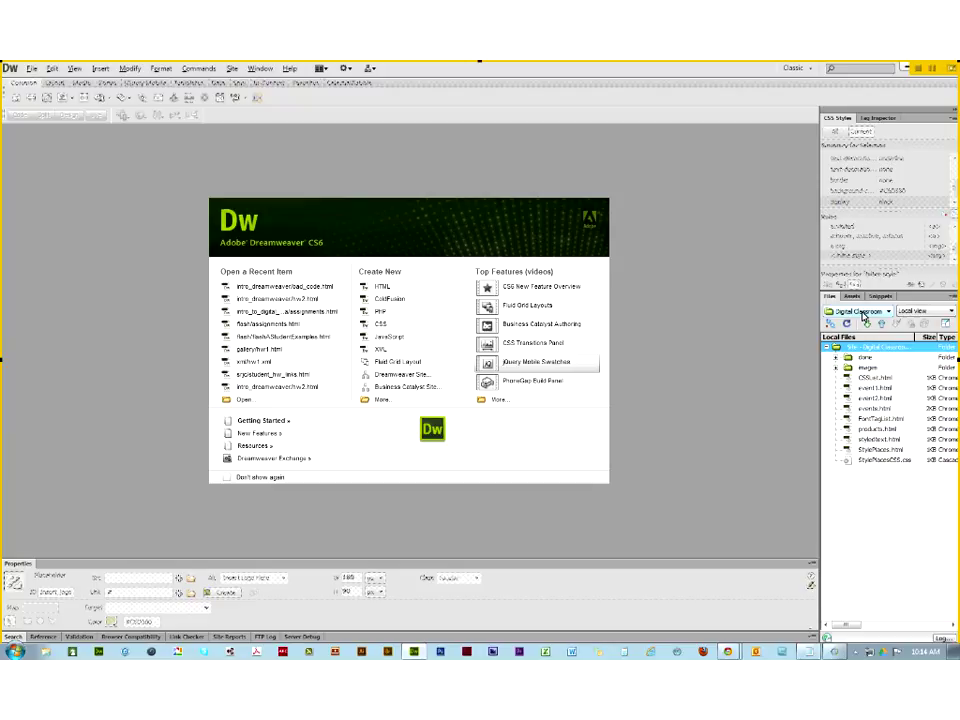
click(862, 312)
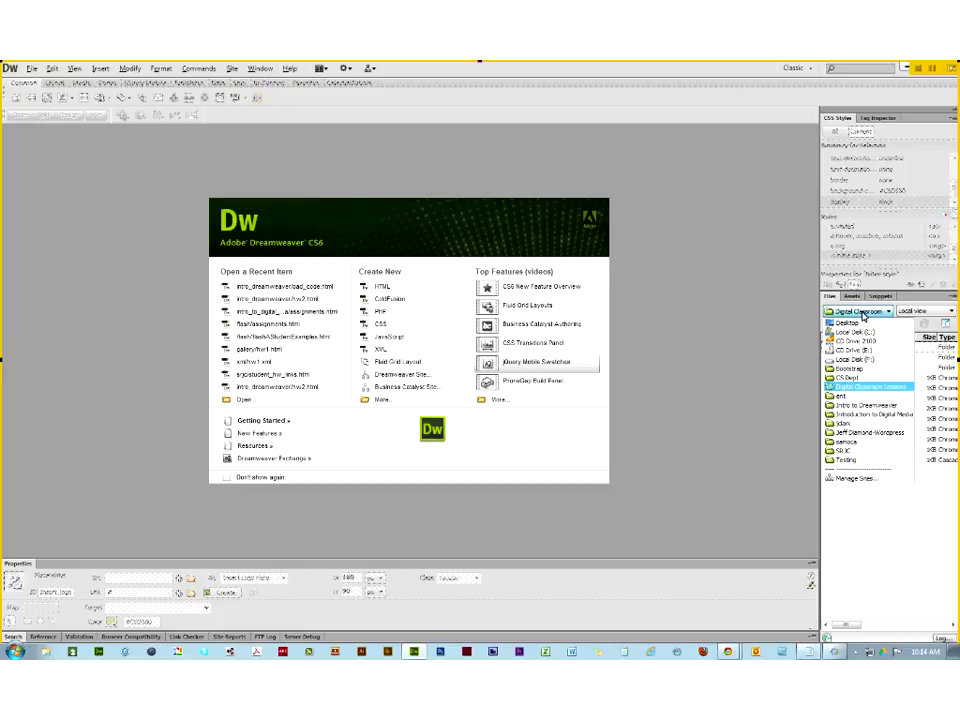
click(857, 406)
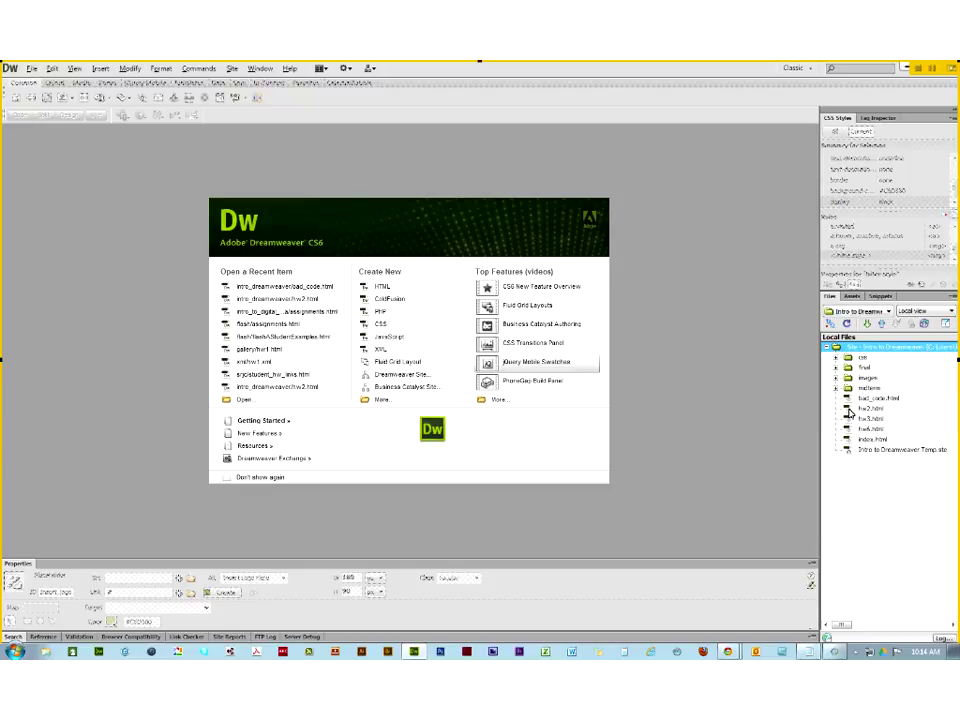
Open hw2.html and check the images folder for the source file of the large image above Main Concepts
click(851, 410)
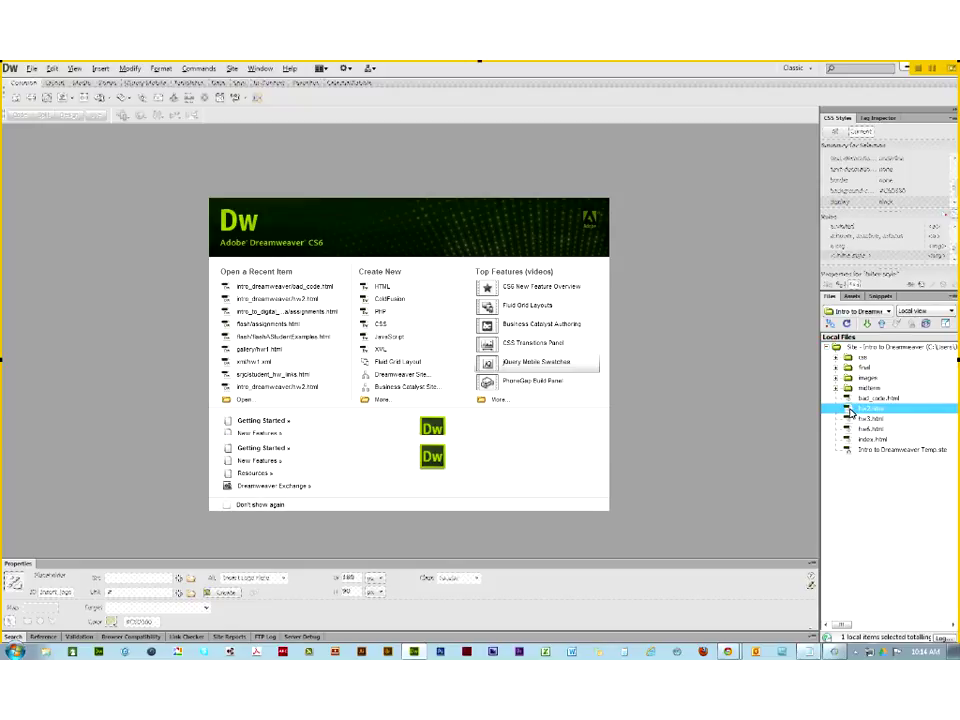
double_click(851, 410)
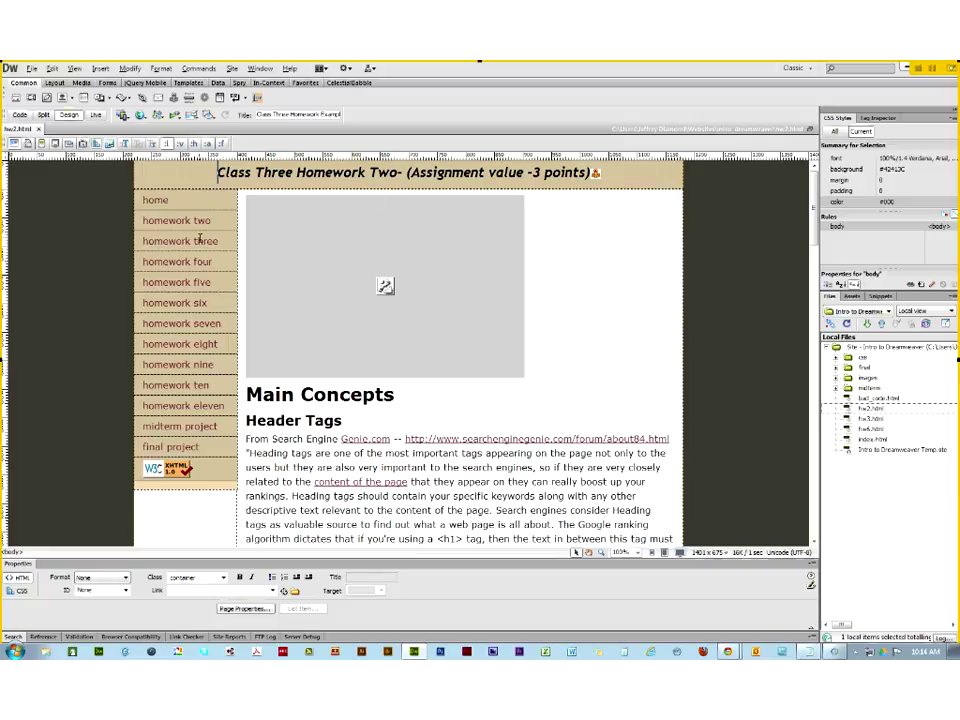
click(333, 282)
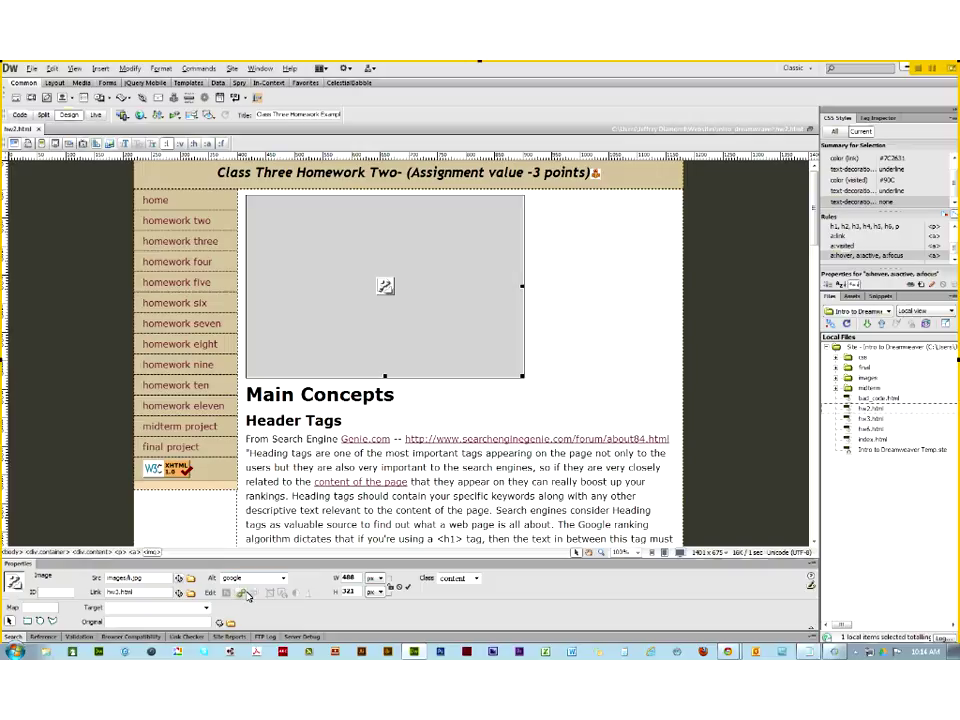
click(191, 580)
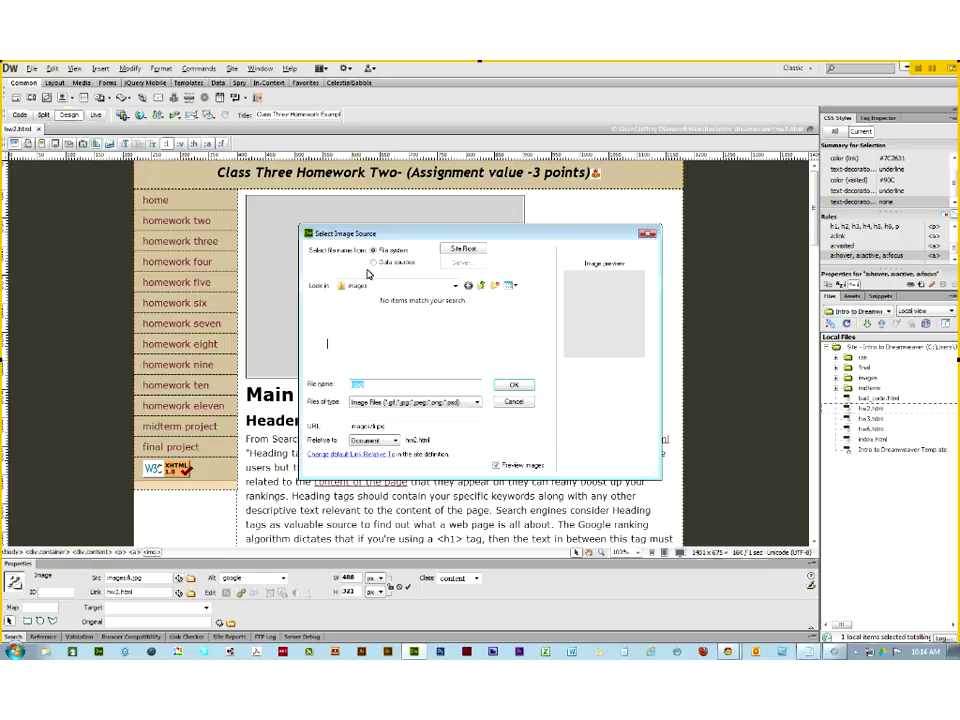
click(509, 406)
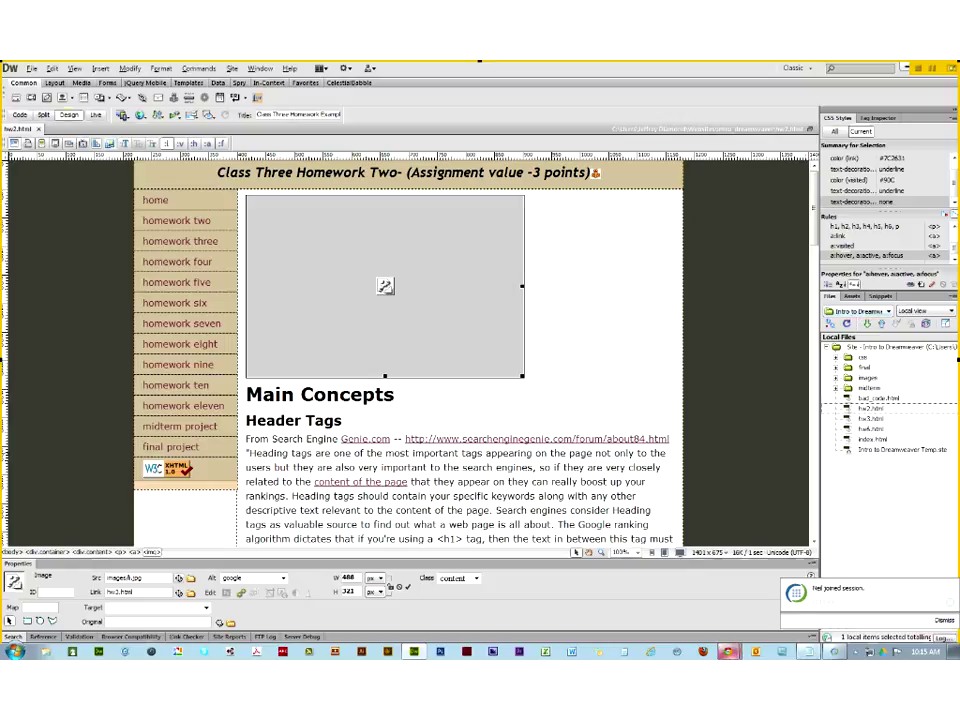
Switch to Chrome and view the Class Two homework instructions on the Introduction to Dreamweaver assignments page
mouse_move(729, 652)
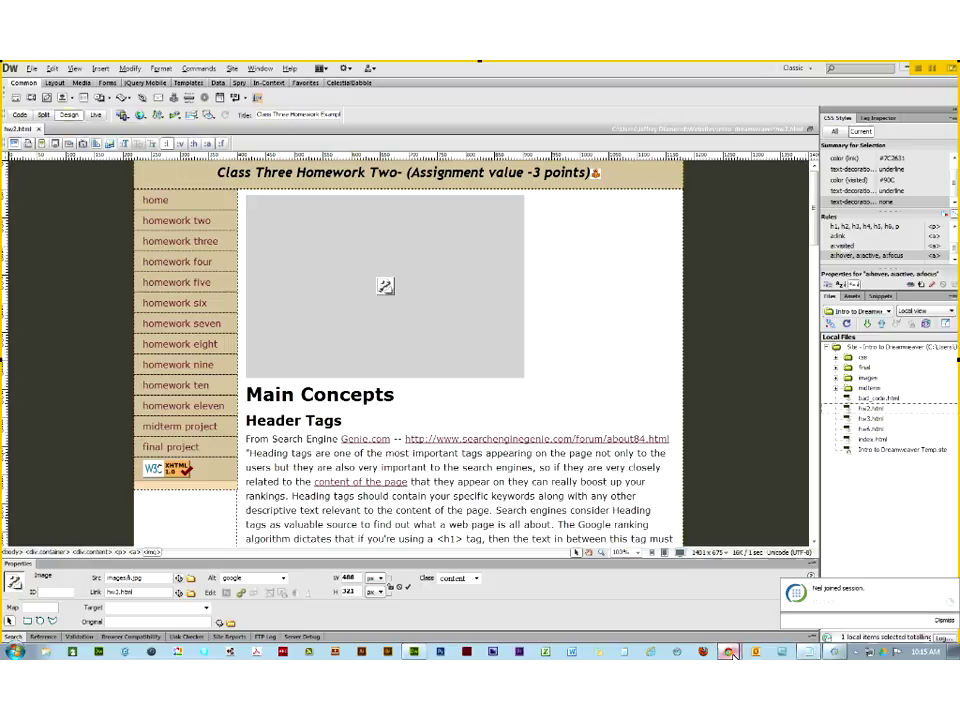
middle_click(731, 630)
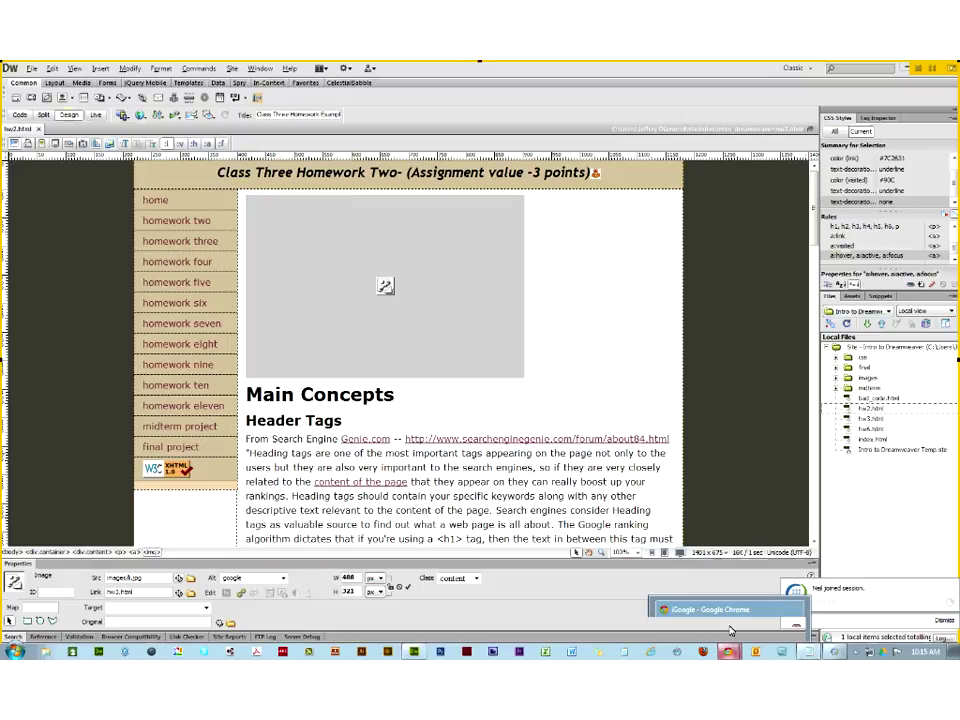
click(715, 609)
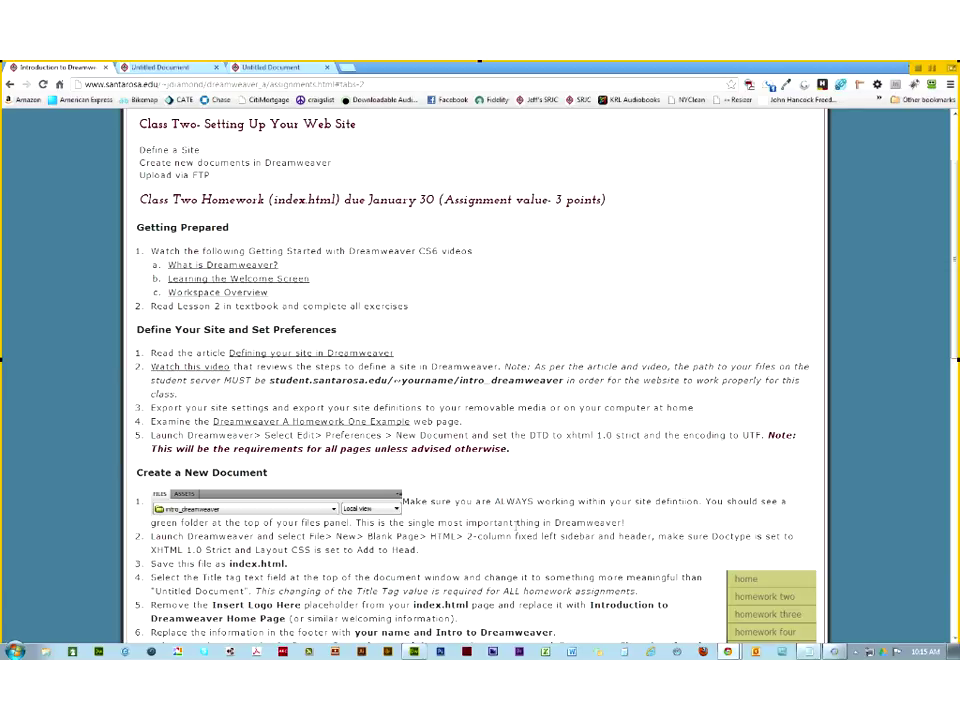
Switch back to Dreamweaver, make Digital Classroom Lessons the active site, and open products.html
click(413, 651)
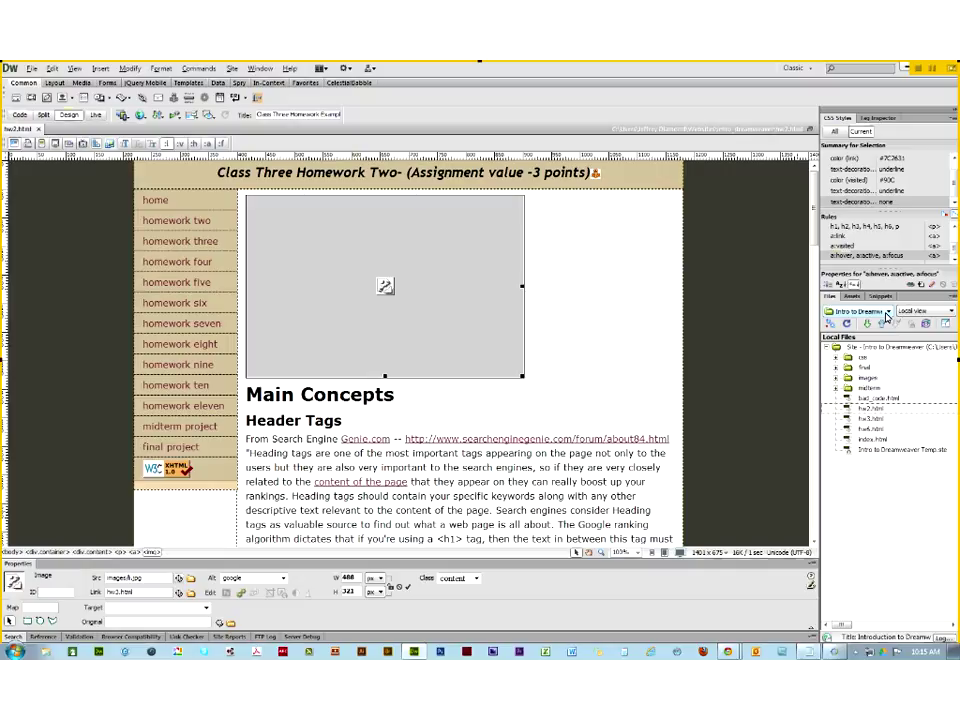
click(886, 313)
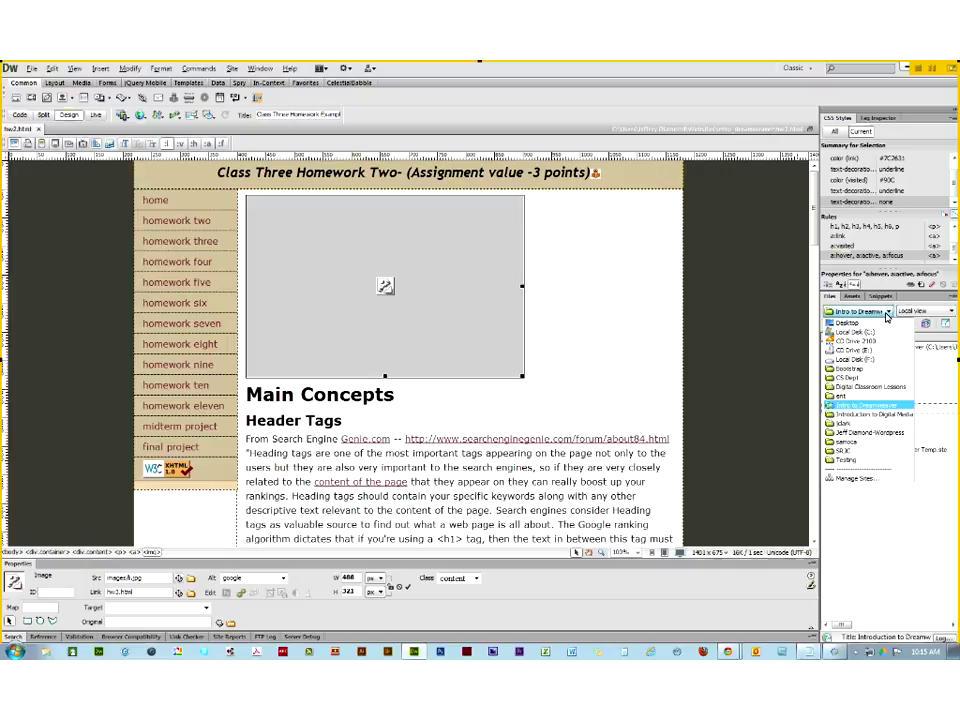
click(890, 387)
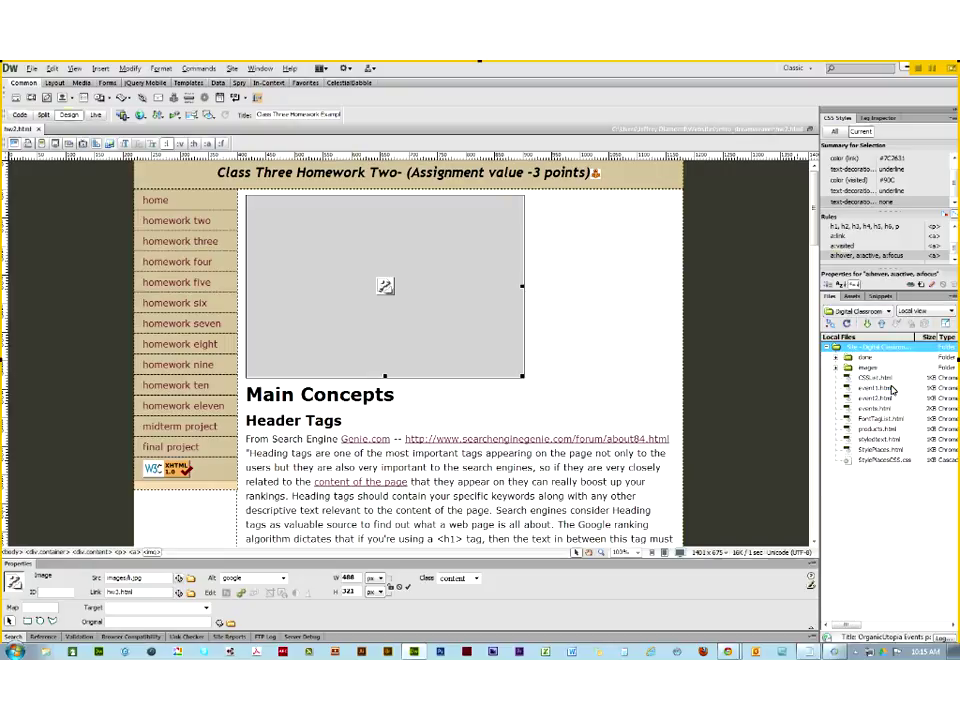
click(847, 431)
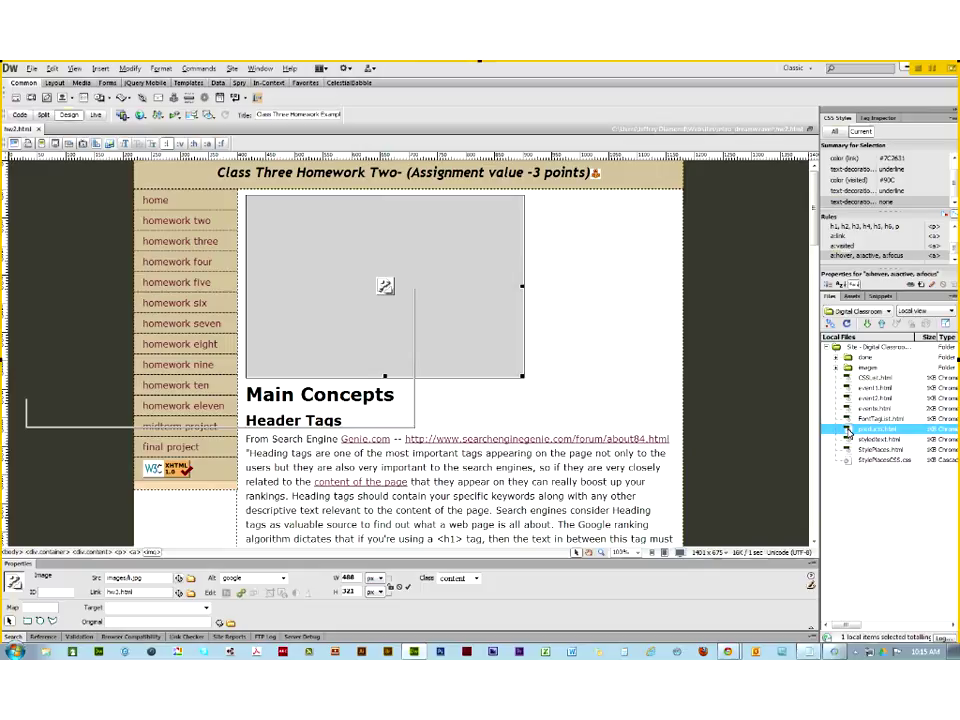
double_click(847, 431)
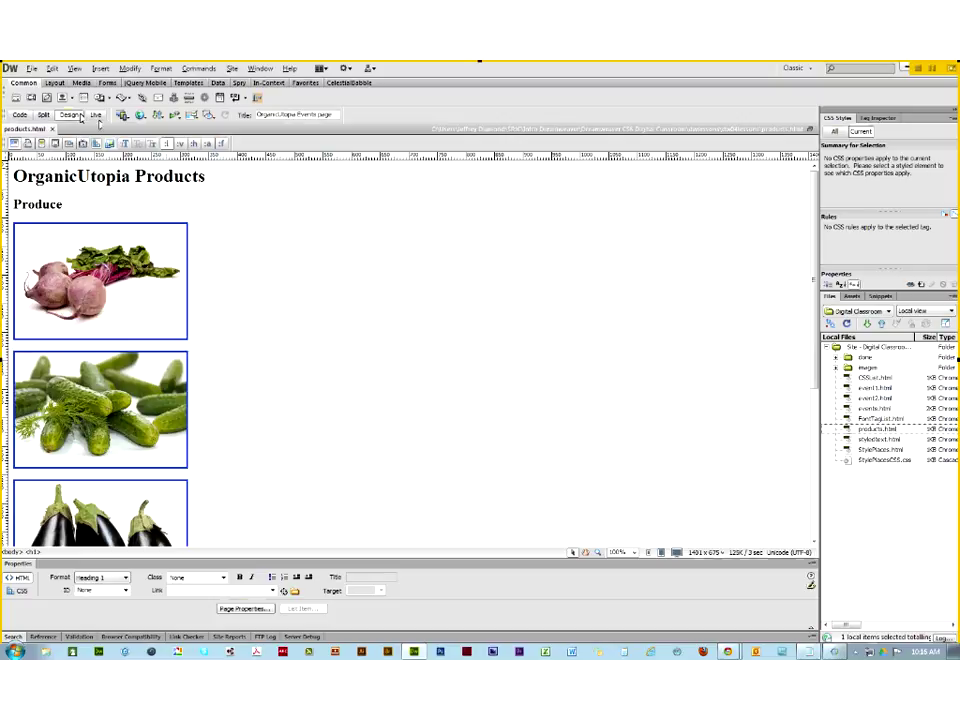
Preview products.html in Chrome and try to validate its local HTML with the W3C validator
click(140, 117)
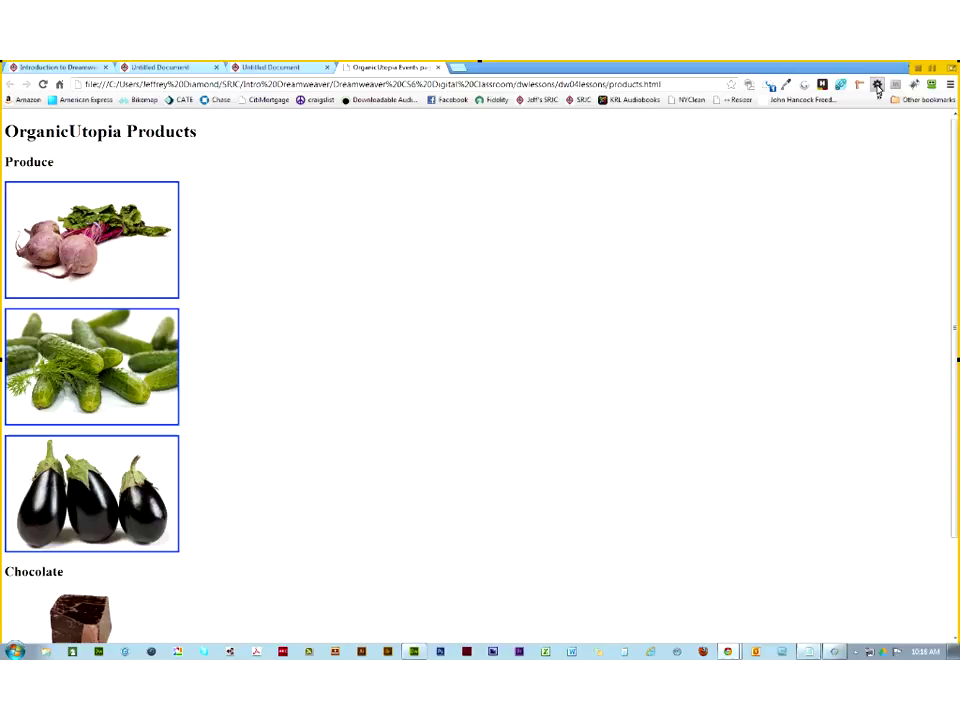
click(877, 86)
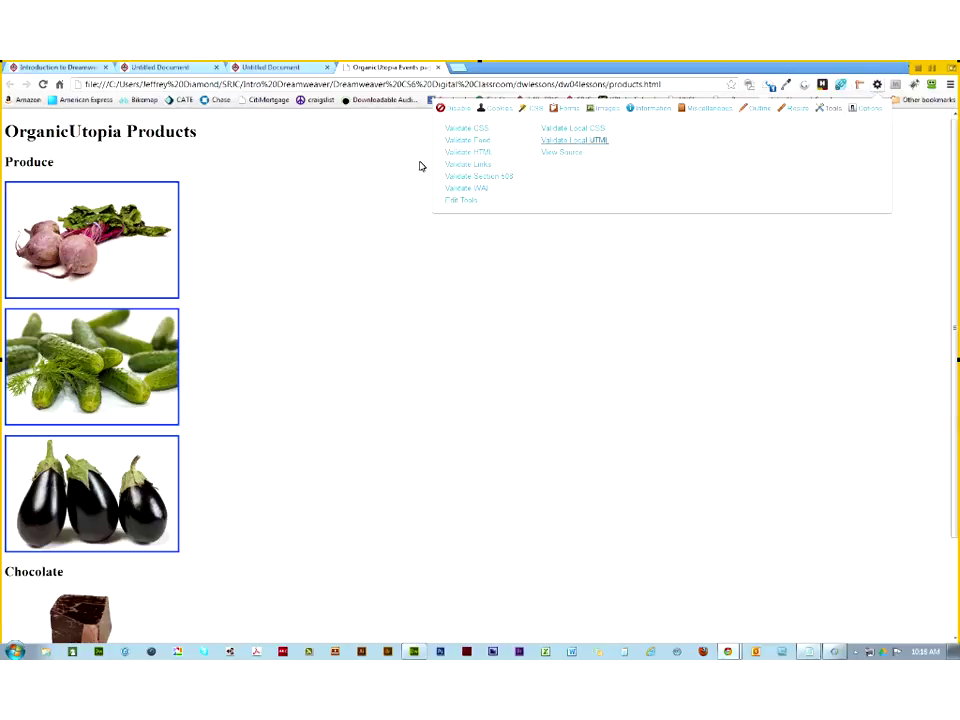
click(579, 142)
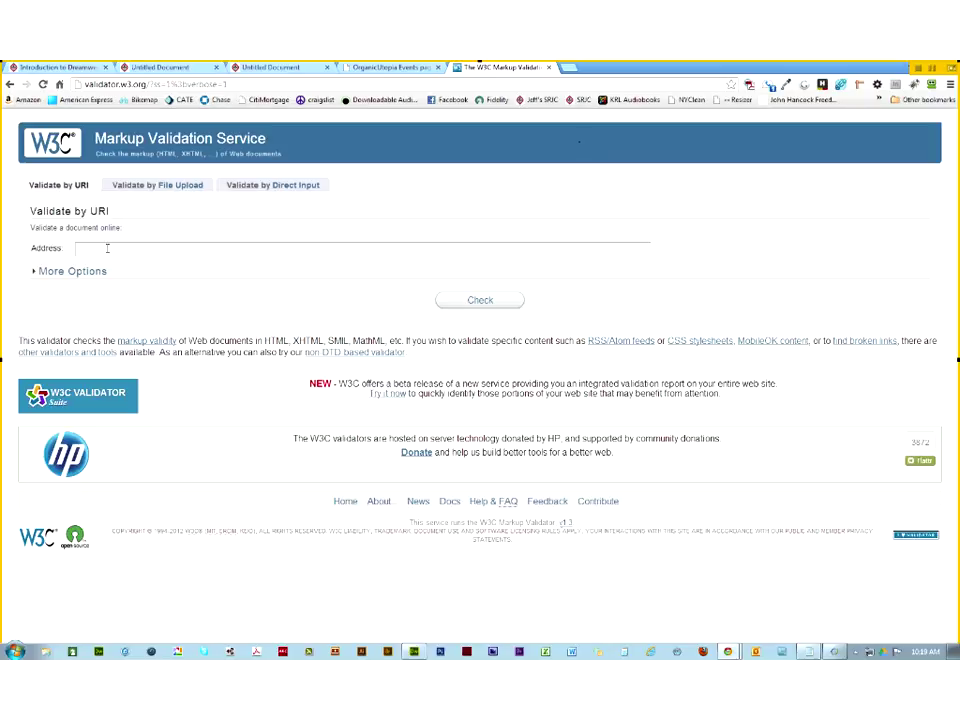
Upload products.html from the dw04lessons folder to the W3C validator's file upload form and check its markup
click(37, 274)
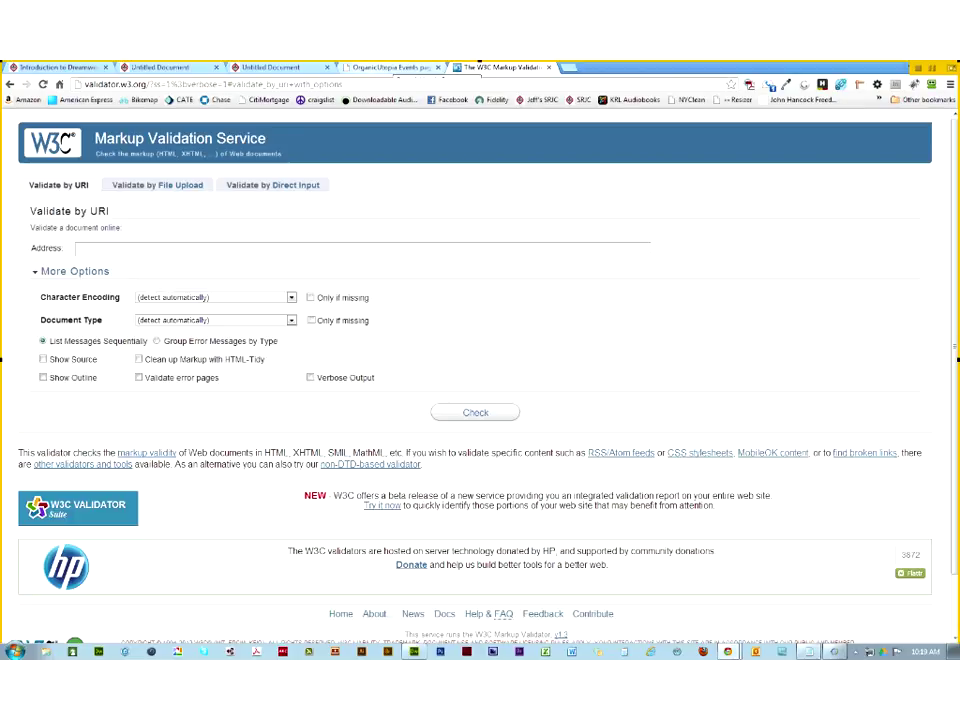
click(156, 186)
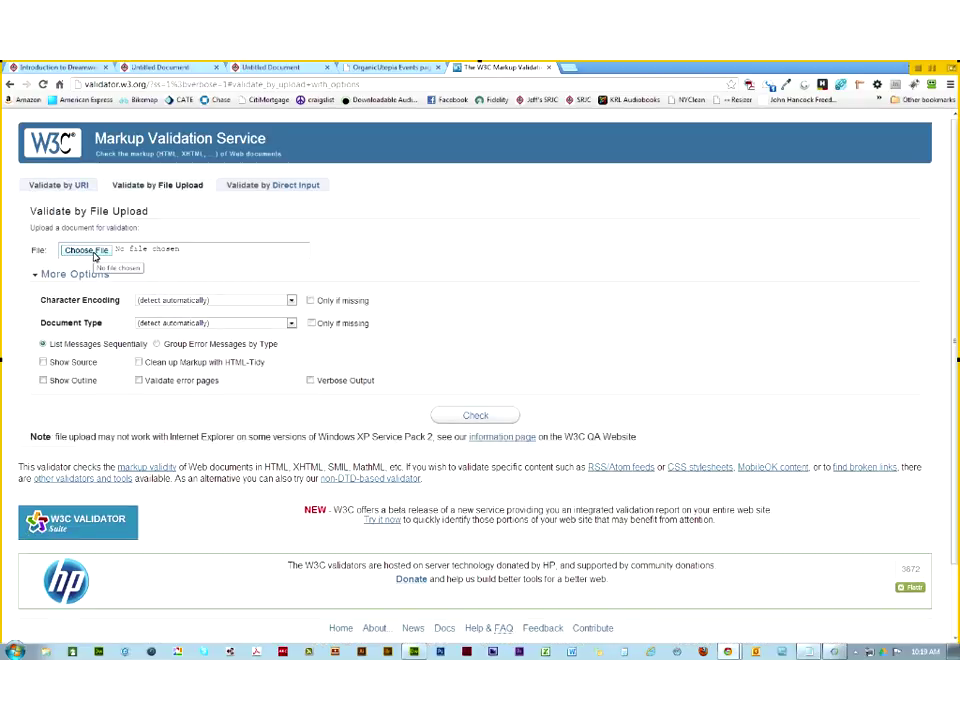
click(88, 250)
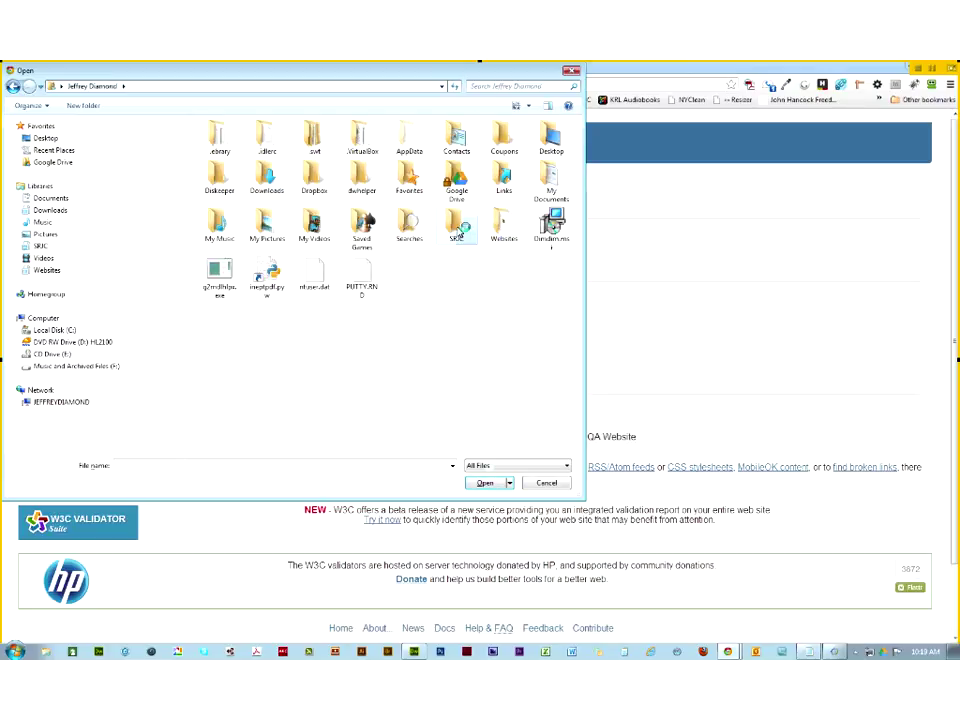
double_click(456, 228)
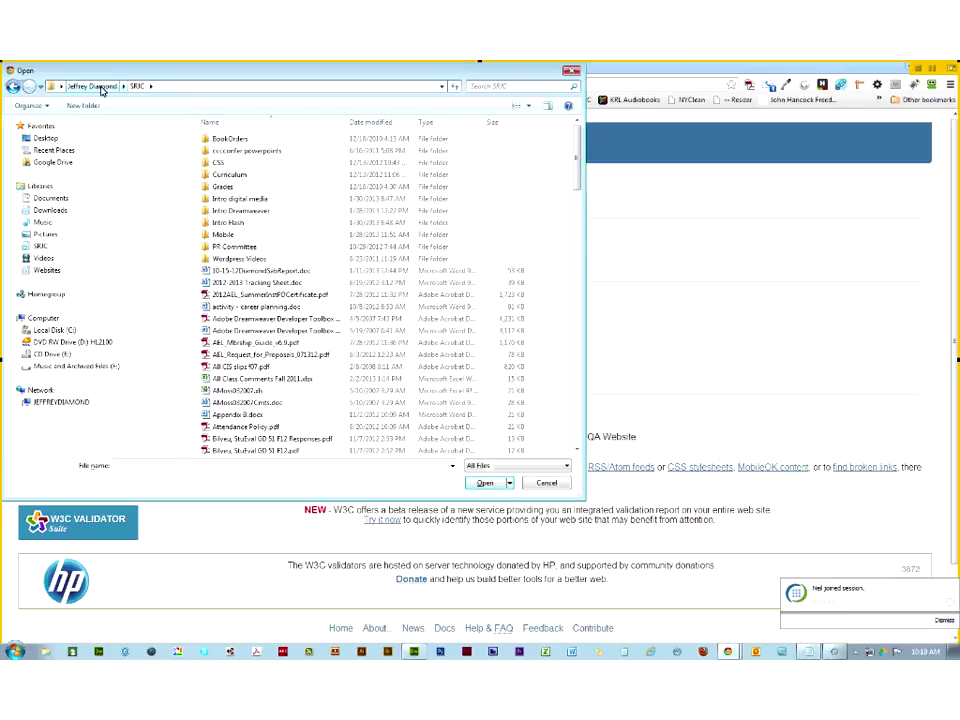
double_click(220, 212)
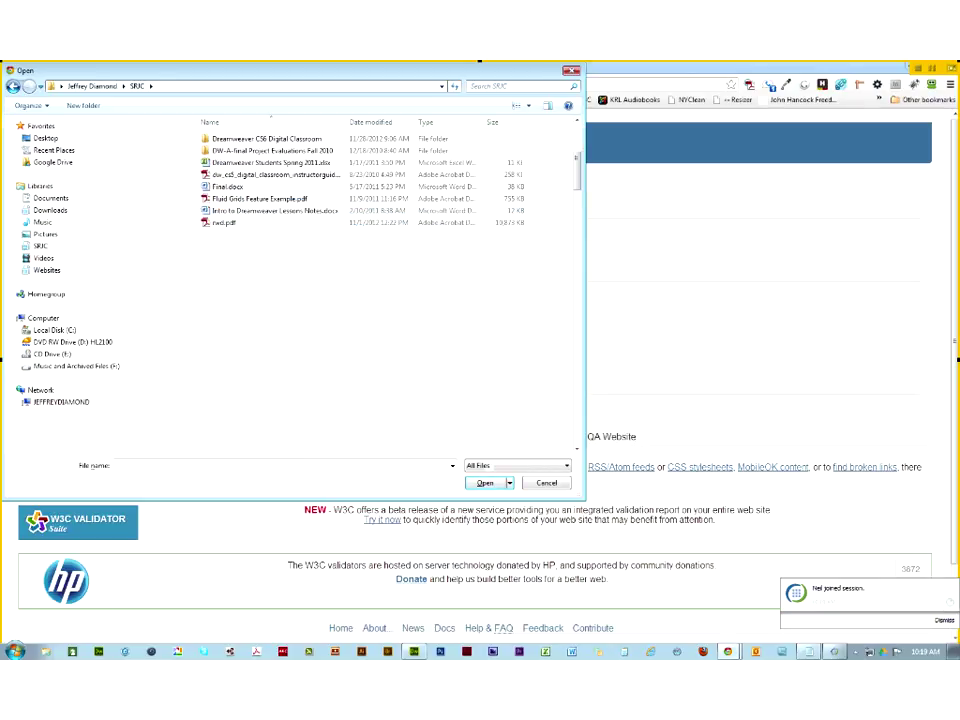
double_click(227, 143)
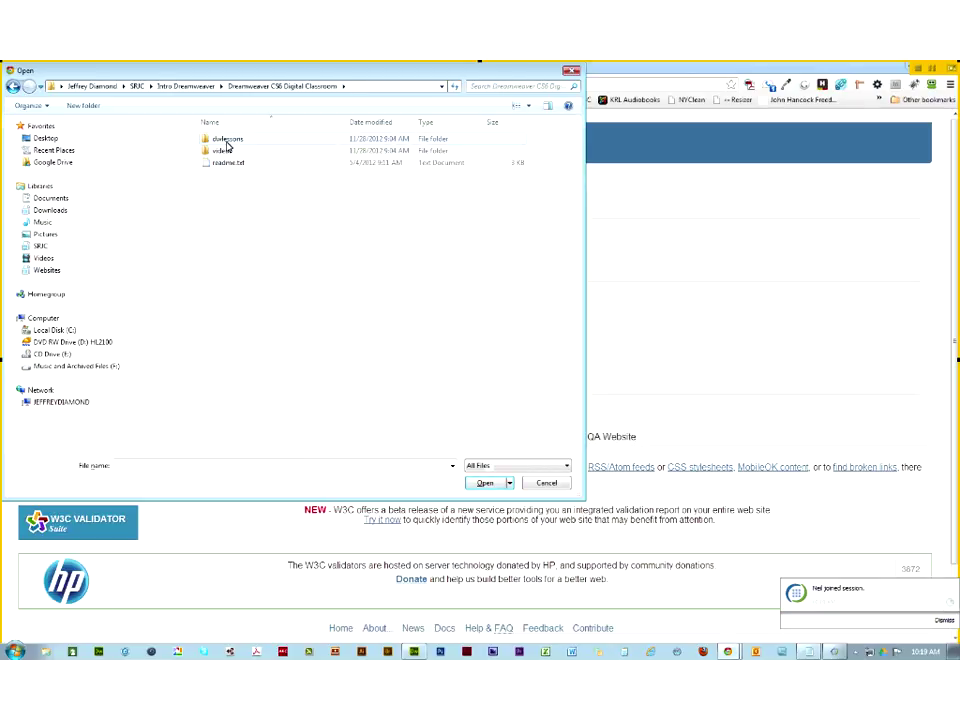
double_click(227, 142)
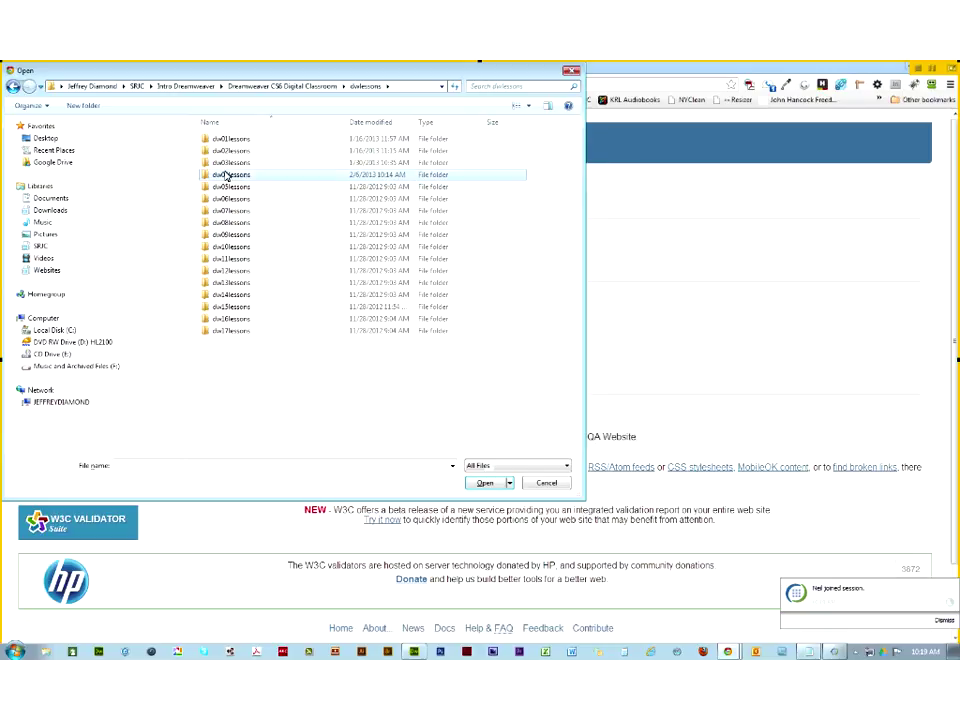
double_click(227, 175)
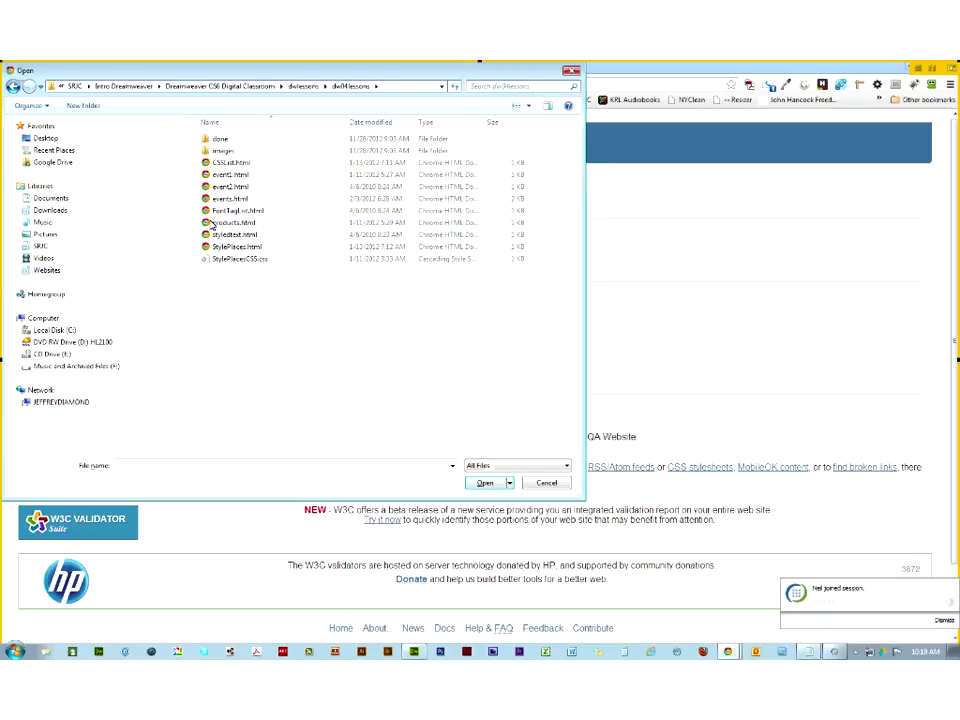
double_click(212, 223)
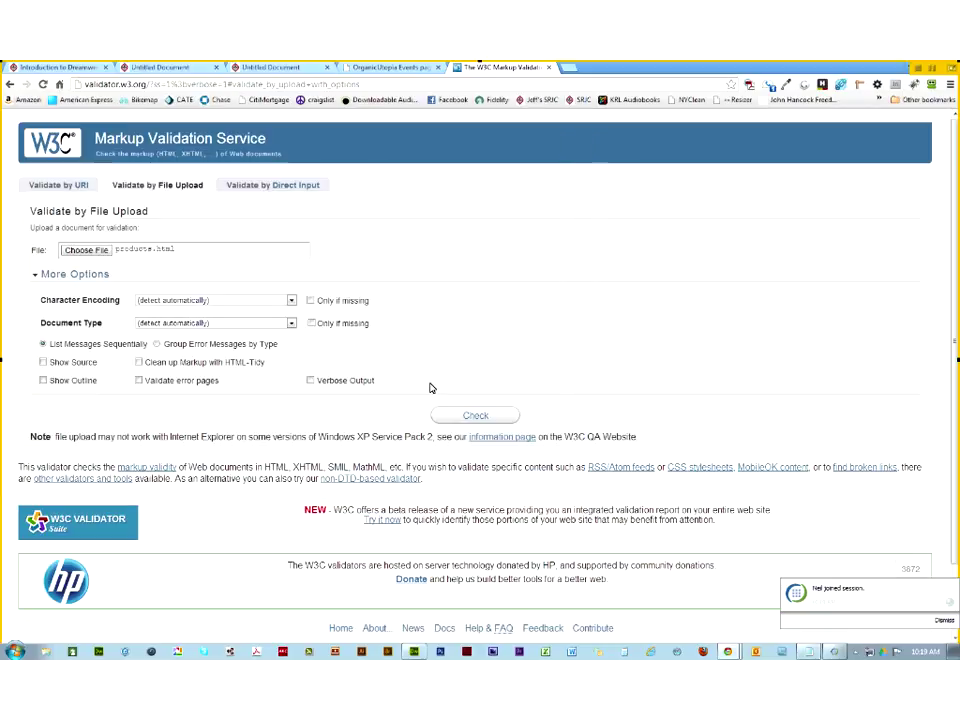
click(472, 416)
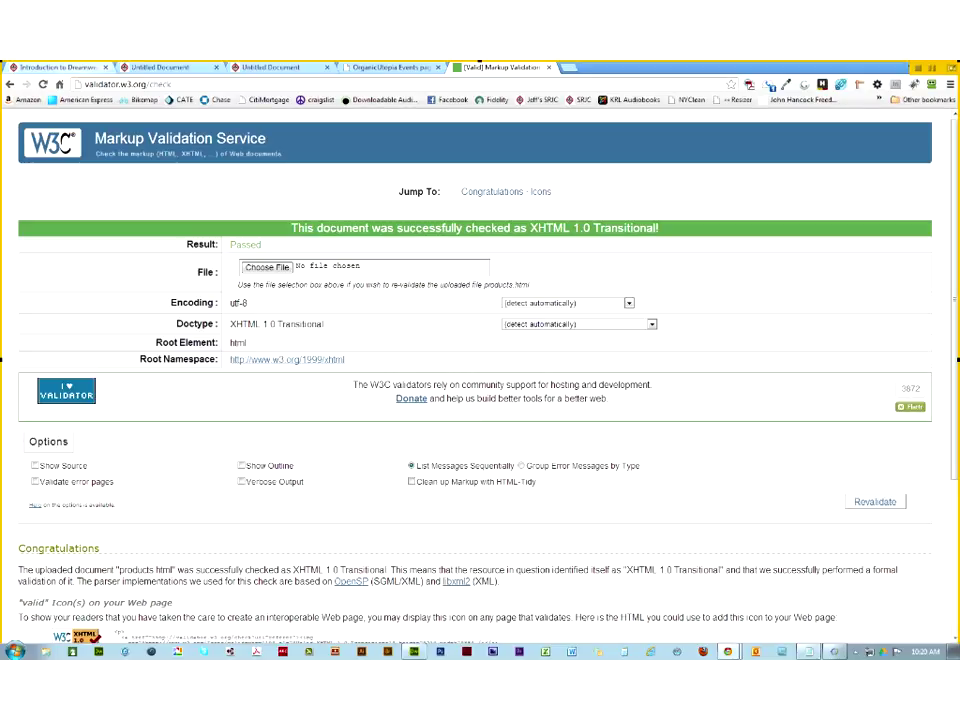
click(950, 86)
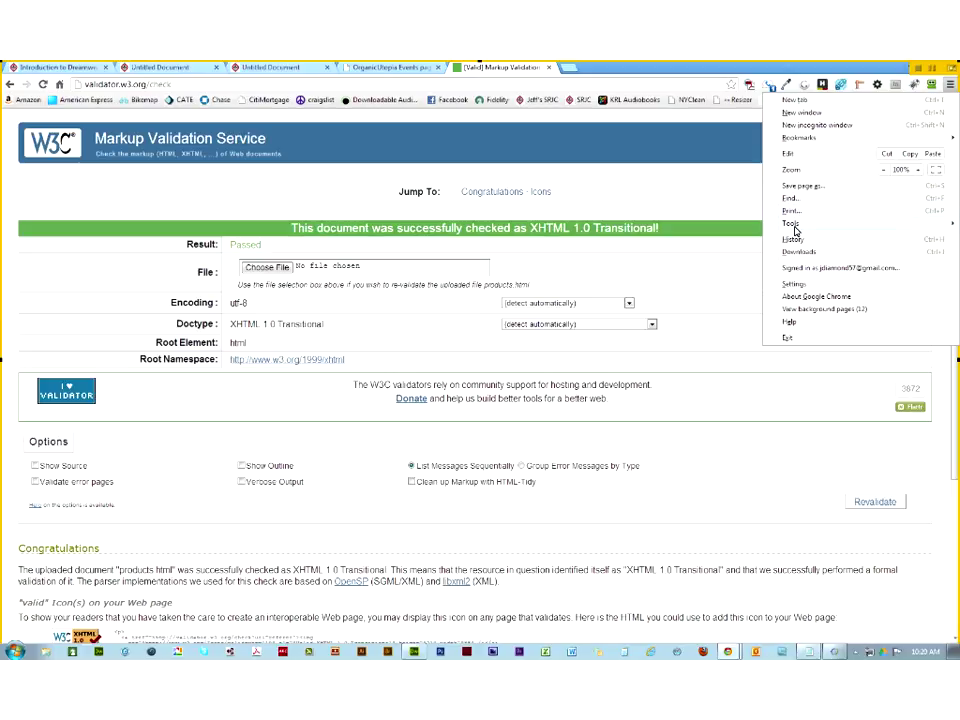
mouse_move(795, 231)
click(514, 68)
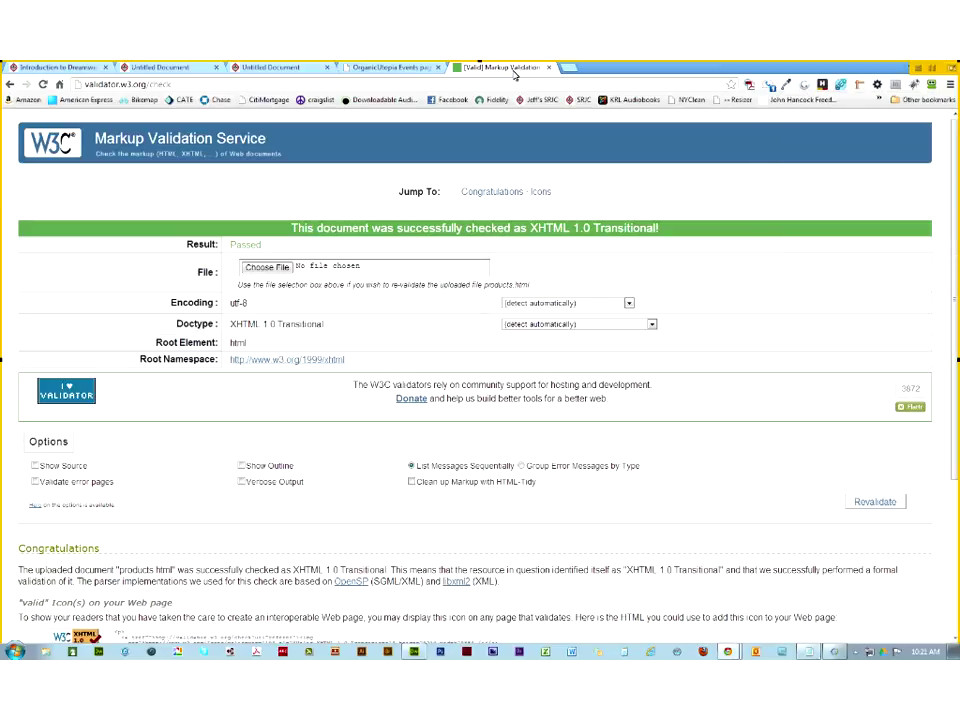
Open the local file hw2.html from the intro_dreamweaver folder under Websites in the browser
key(ctrl+o)
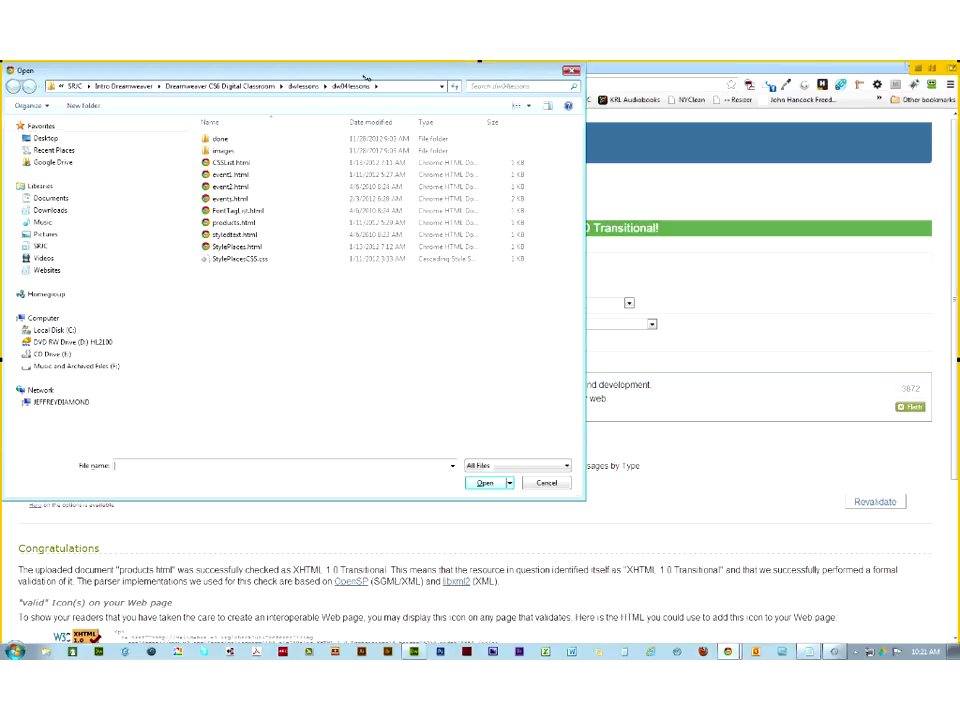
drag(366, 74, 591, 155)
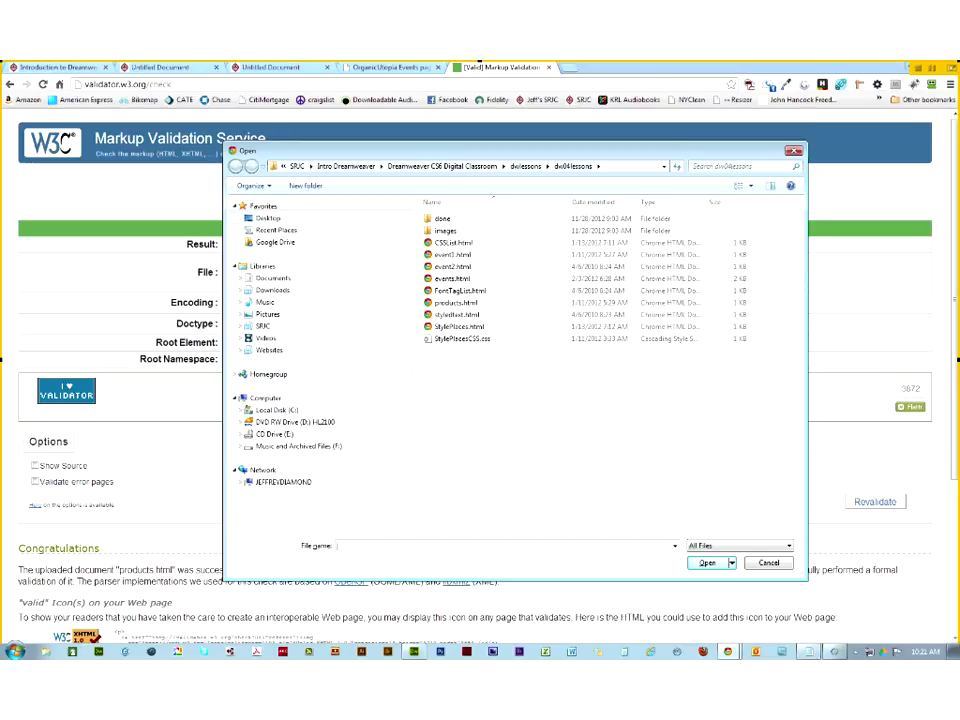
click(250, 231)
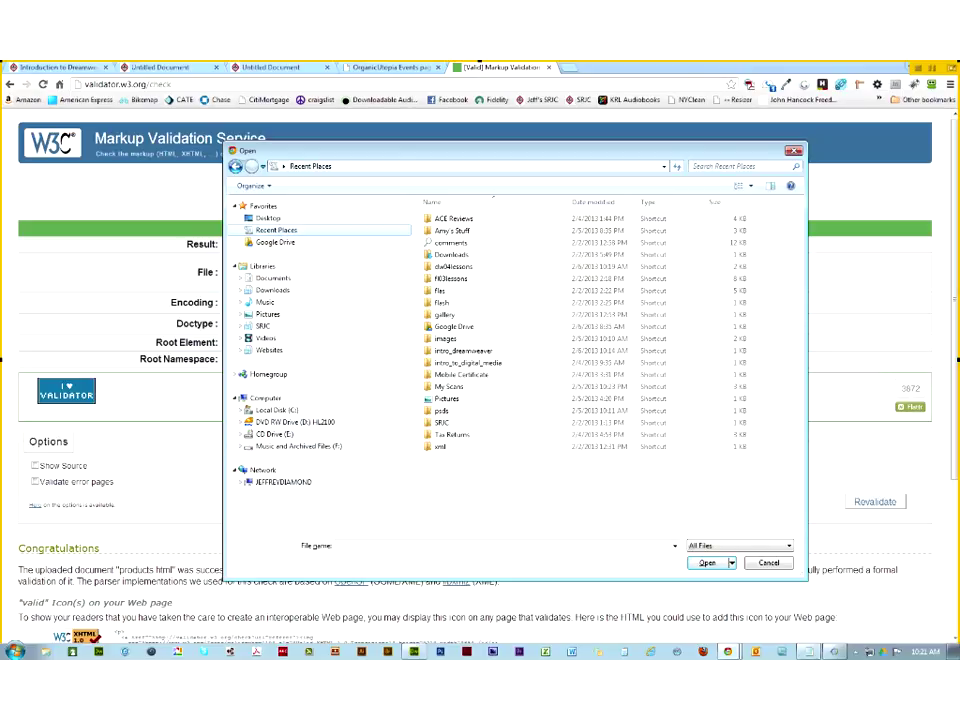
click(241, 350)
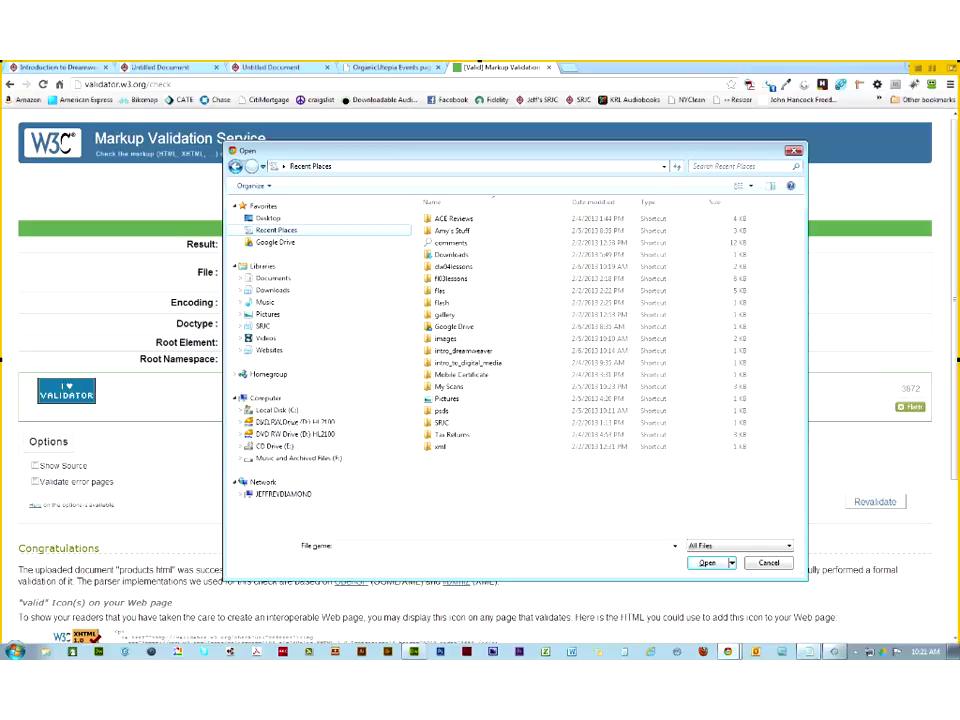
click(258, 364)
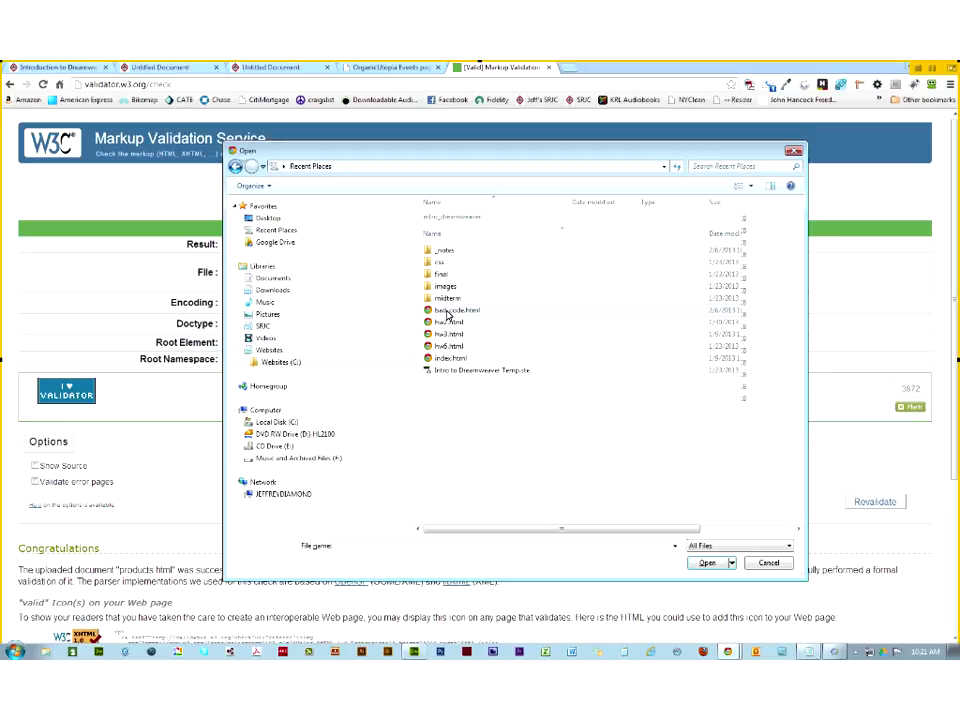
double_click(448, 321)
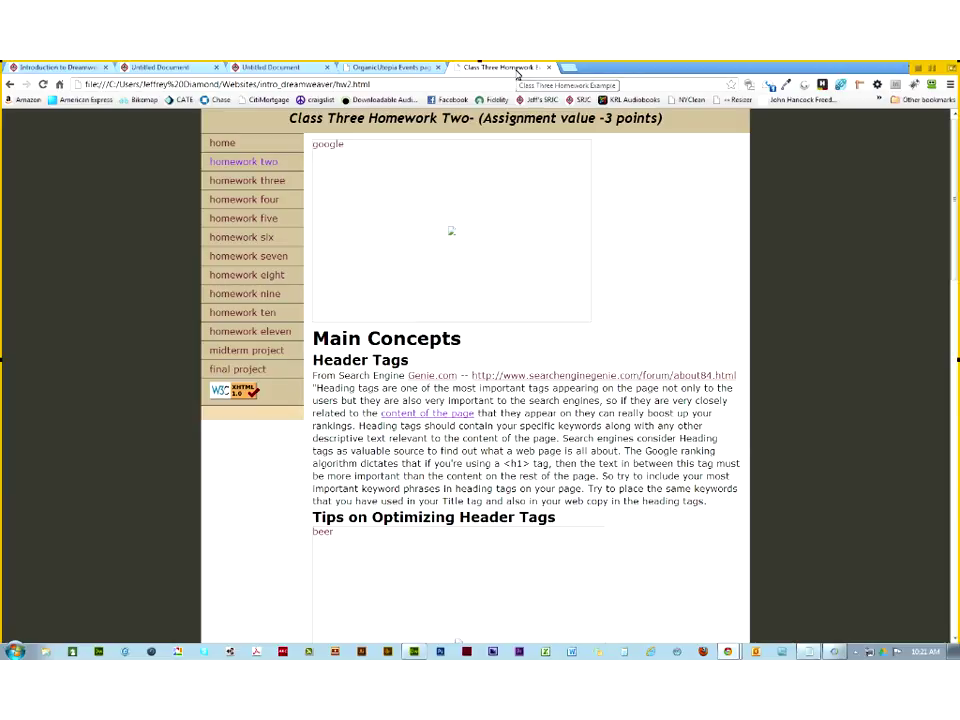
click(950, 86)
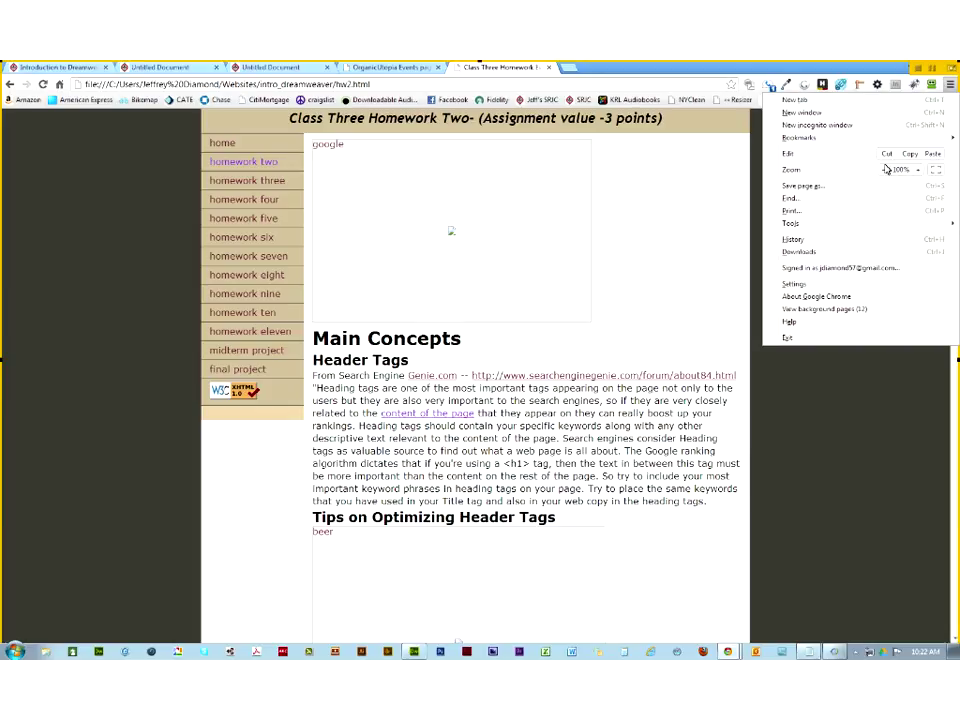
mouse_move(831, 222)
click(841, 464)
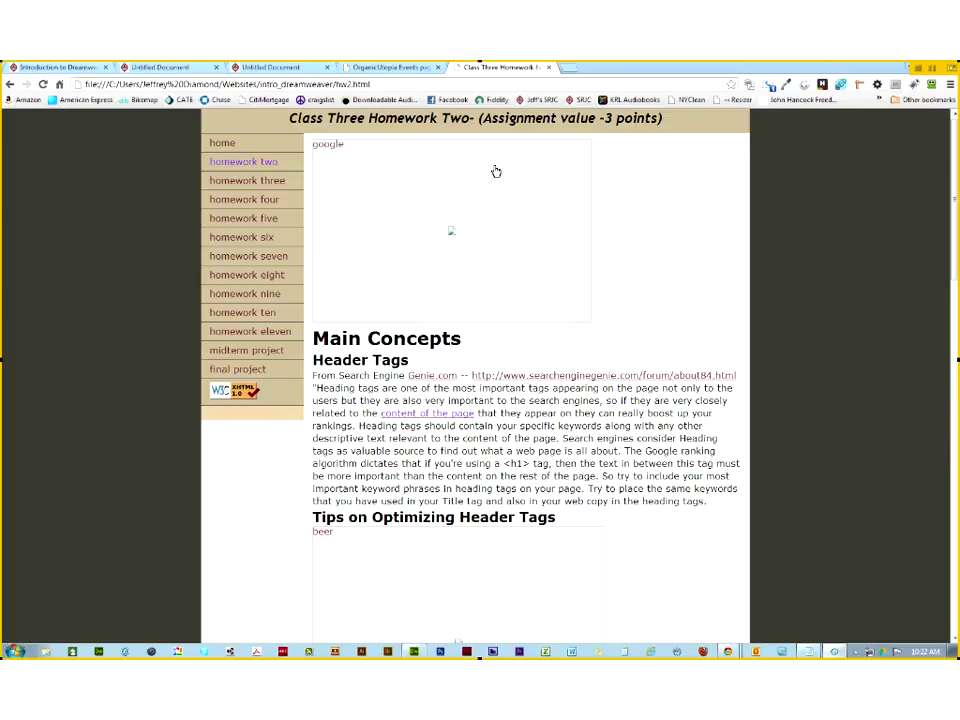
Close the hw2.html page, restore the browser window to a smaller size and minimize it
click(548, 68)
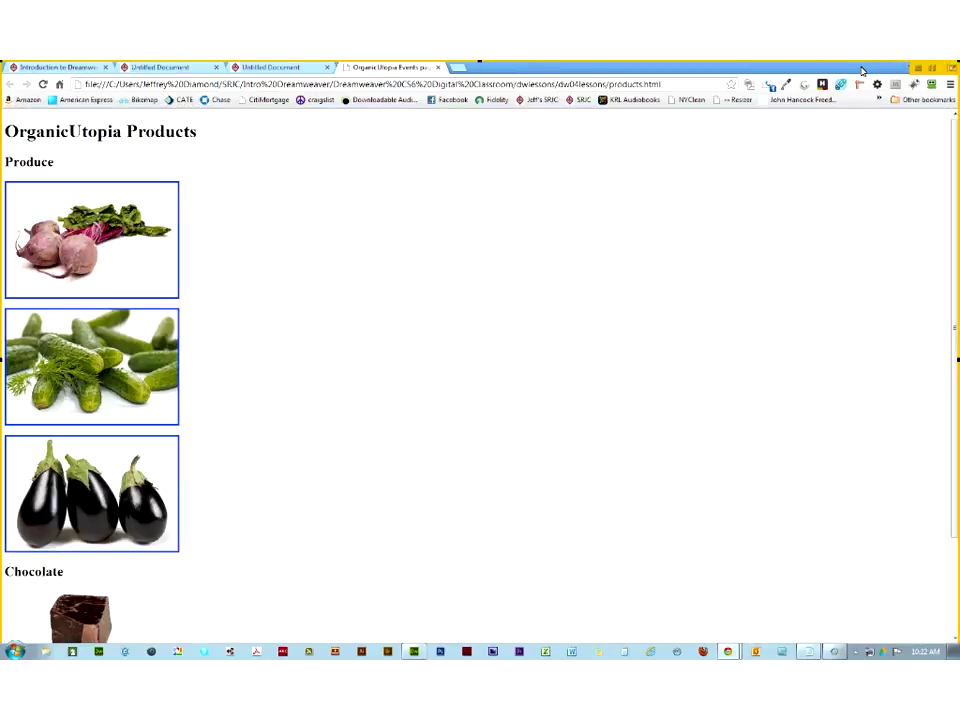
double_click(862, 70)
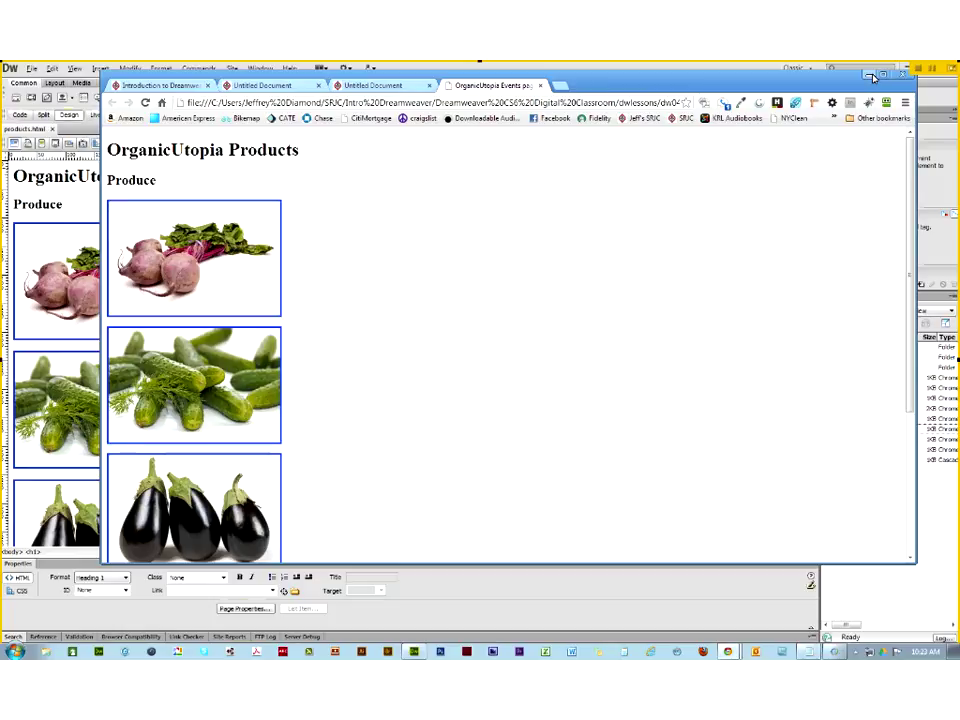
click(870, 76)
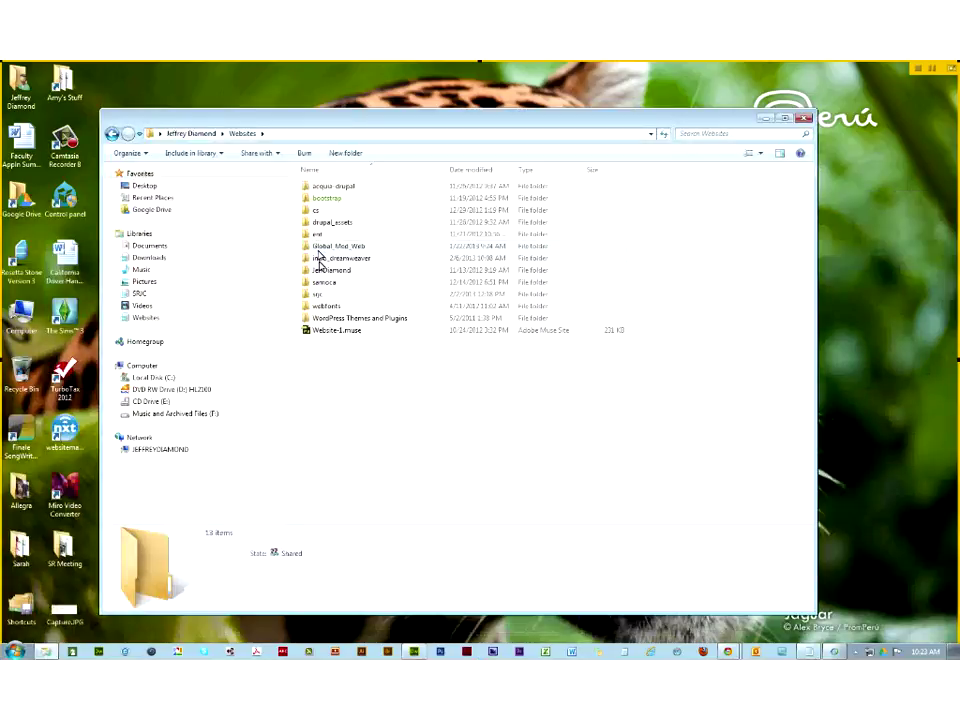
In Windows Explorer, open the intro_dreamweaver folder and examine the default program choices for opening hw2.html
double_click(320, 262)
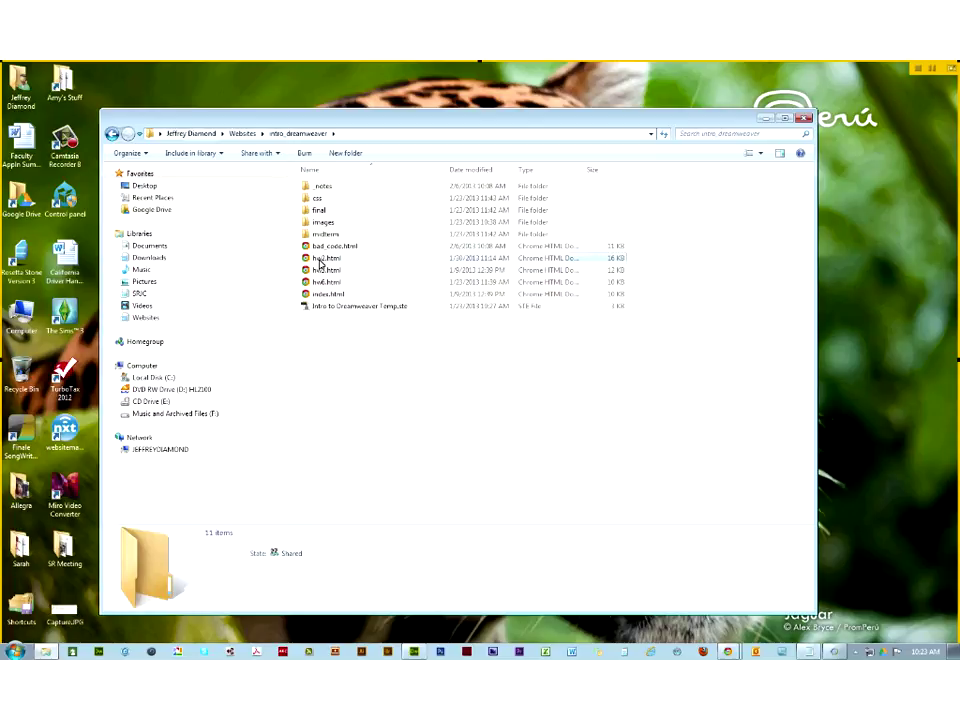
right_click(320, 262)
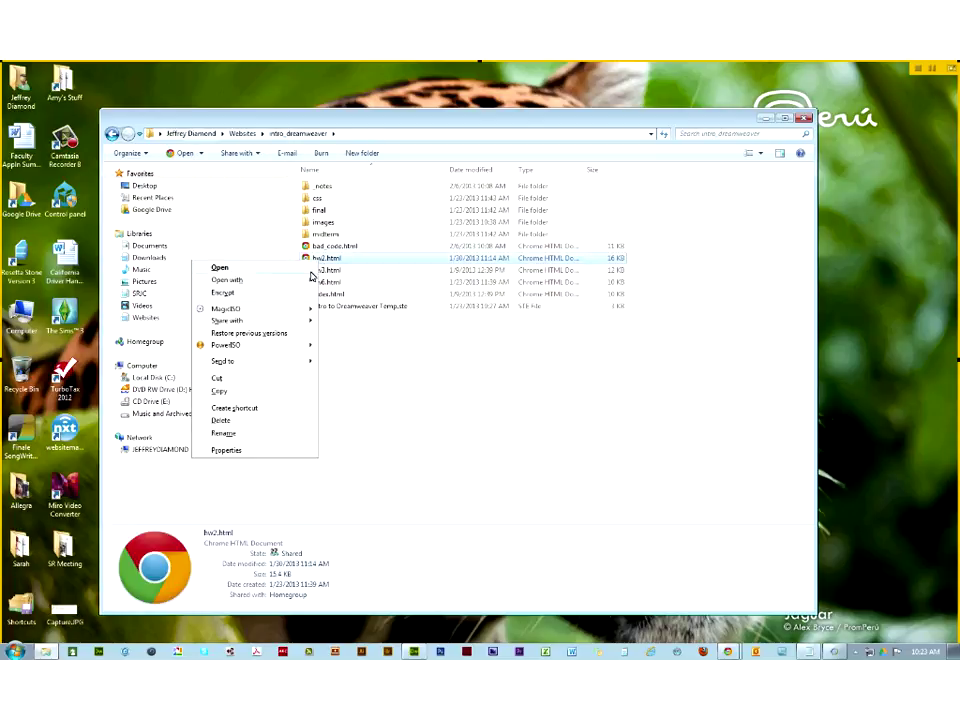
mouse_move(269, 286)
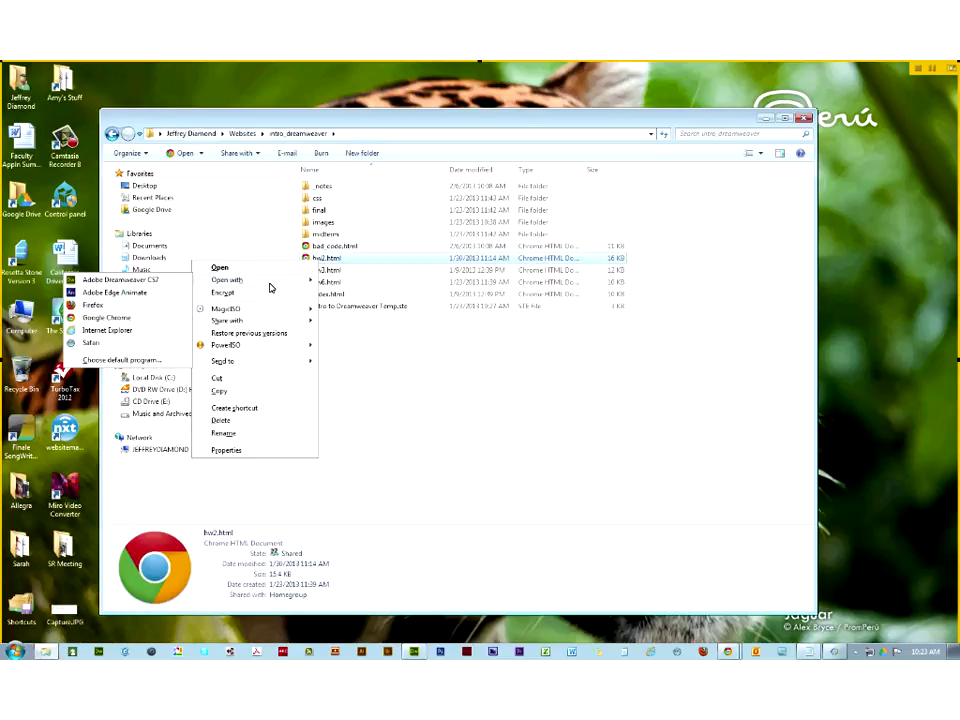
click(139, 362)
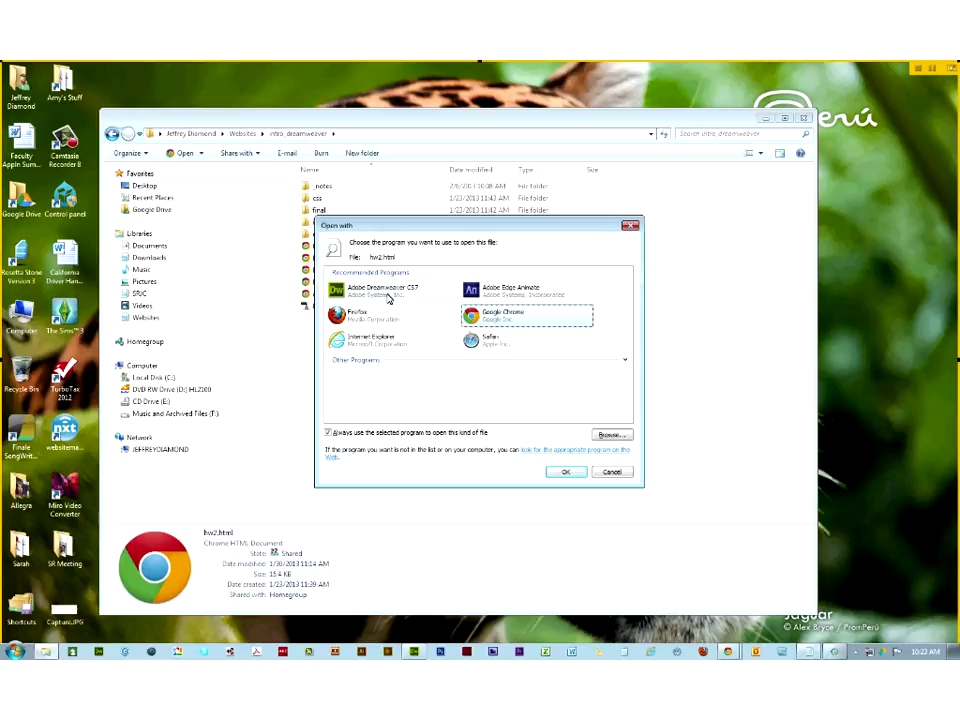
click(611, 472)
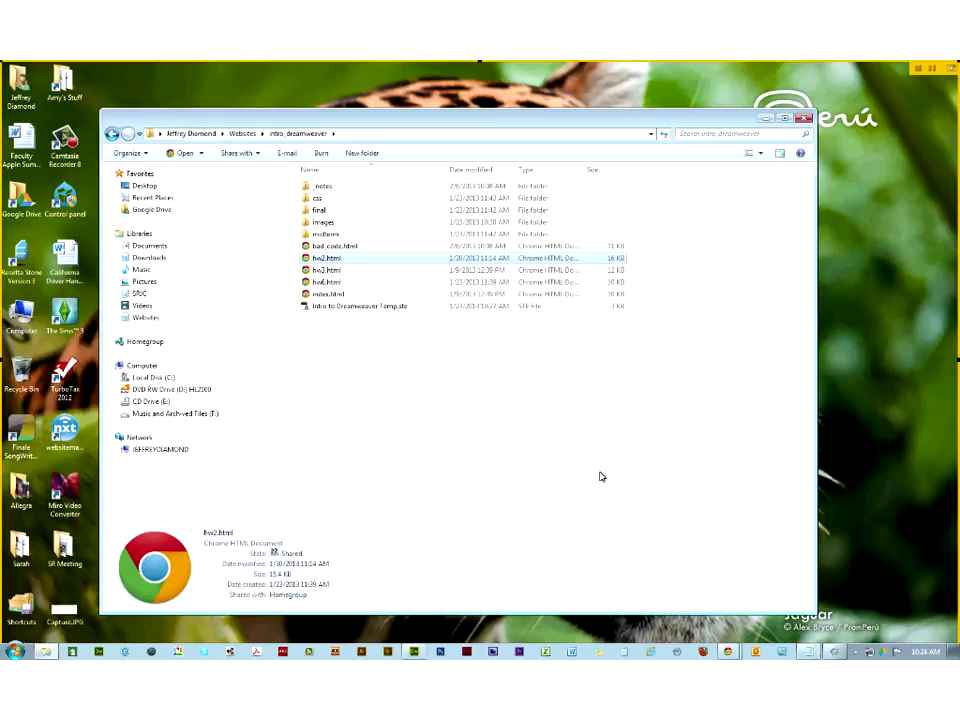
Open hw2.html from the folder in Chrome, and close it and the other preview pages, keeping the assignments page
double_click(306, 261)
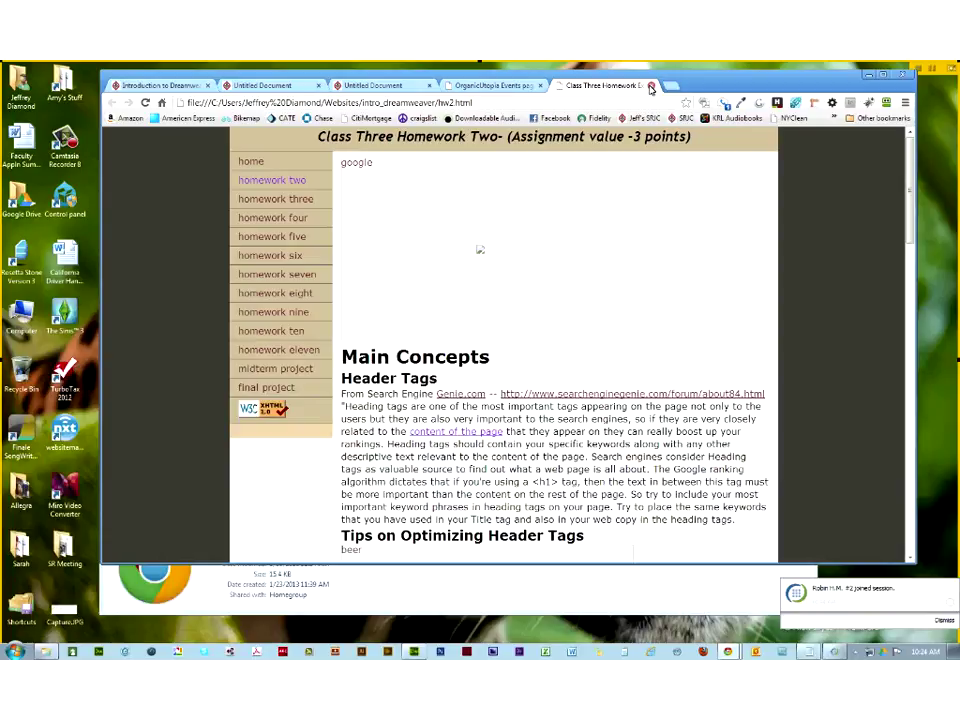
click(651, 87)
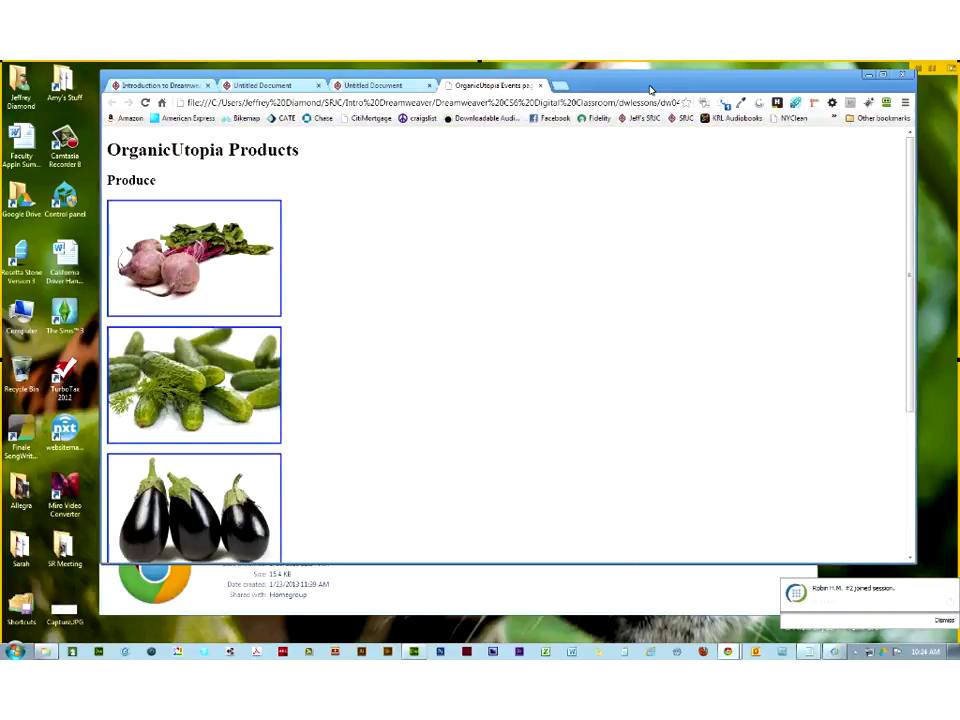
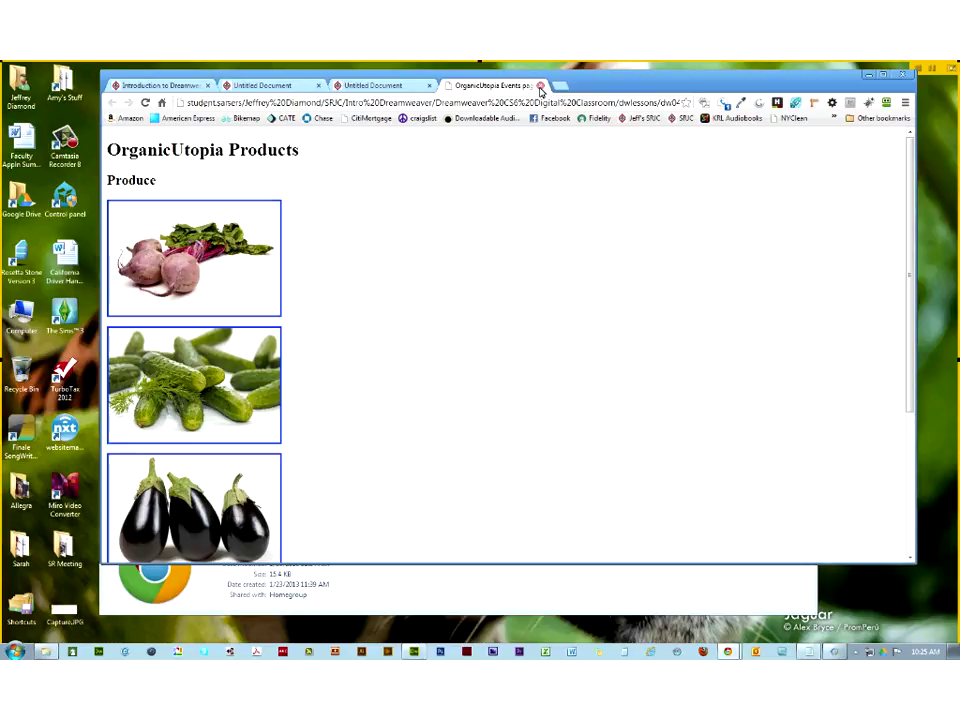
click(540, 87)
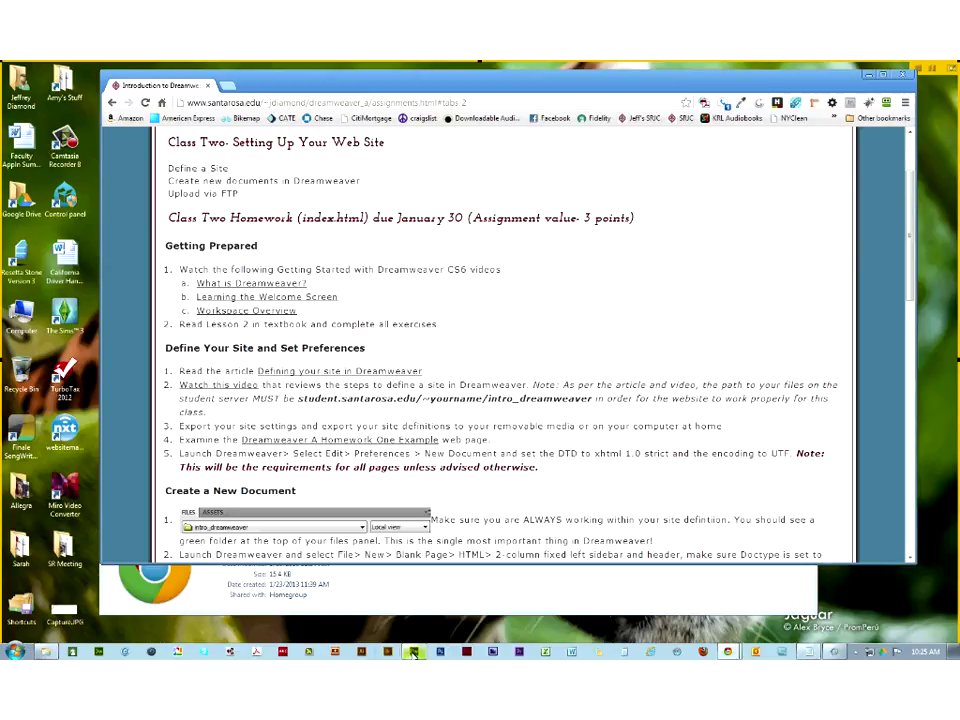
Switch to Dreamweaver and make Intro to Dreamweaver the active site
click(413, 652)
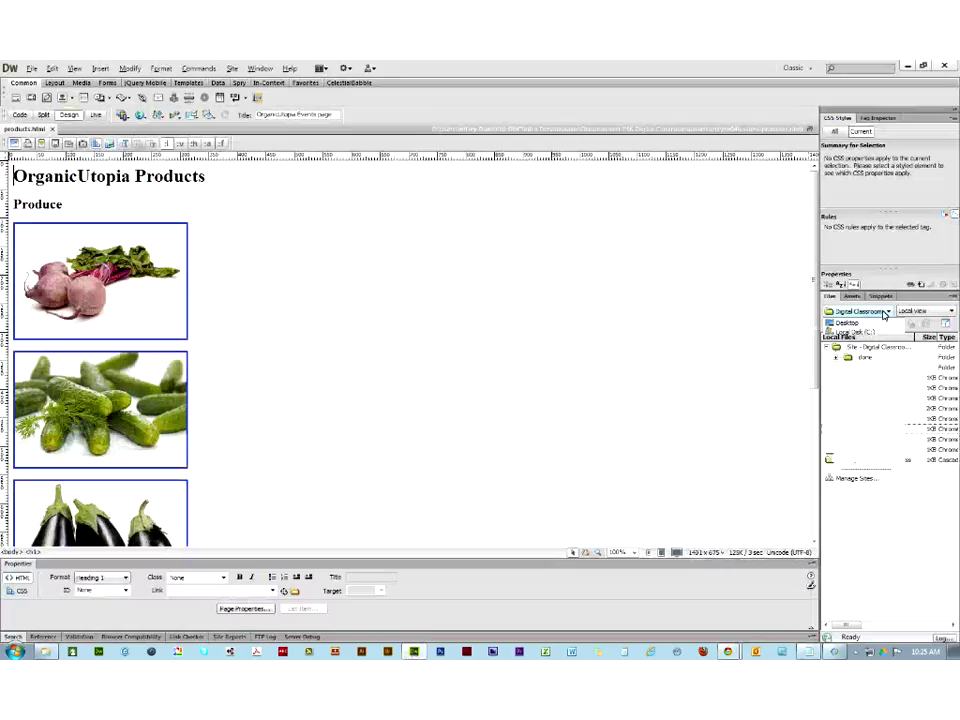
click(858, 311)
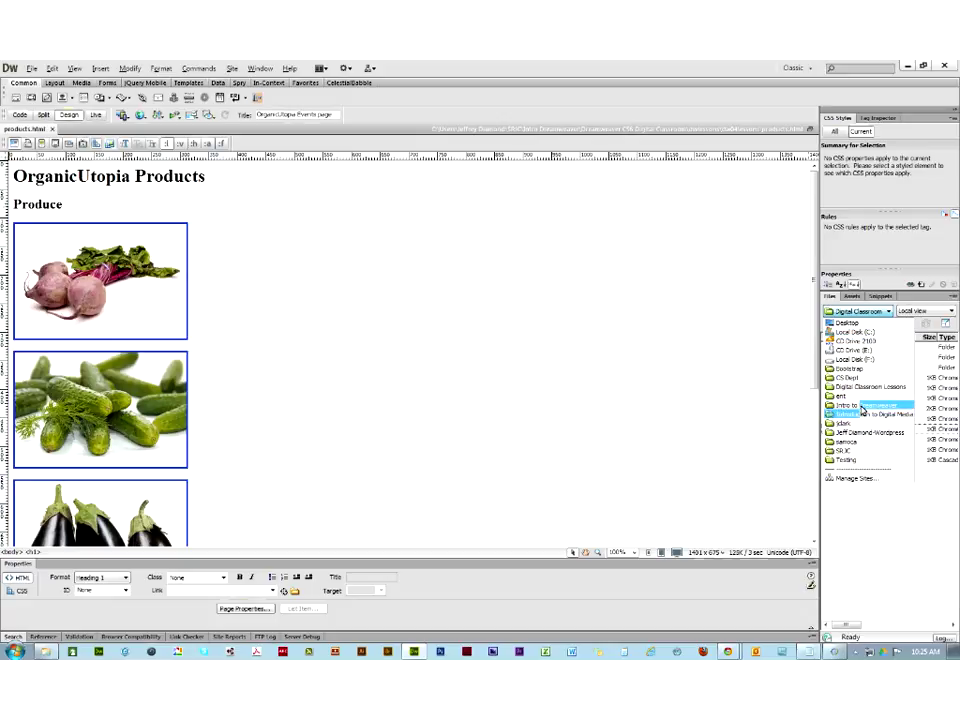
click(862, 406)
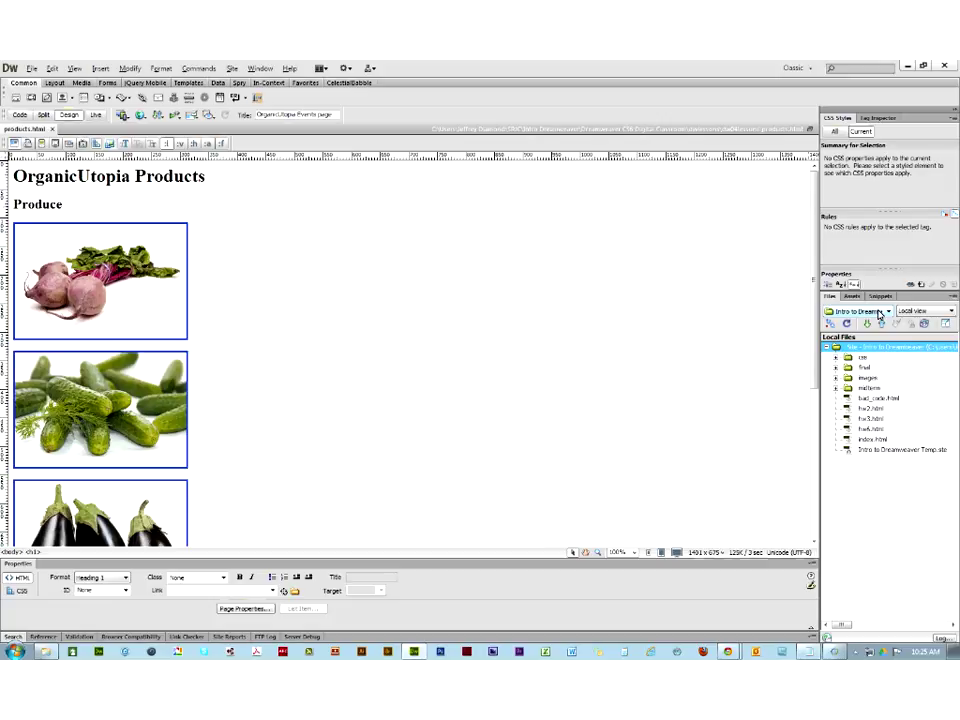
Open hw2.html from the Intro to Dreamweaver site and close the products.html document
click(849, 409)
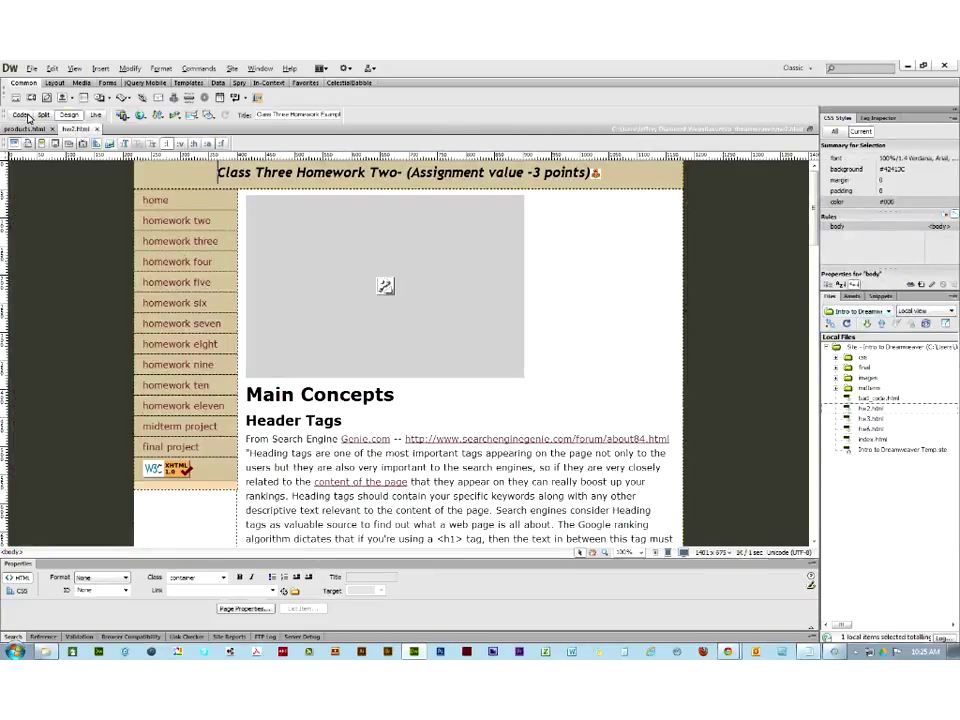
click(53, 129)
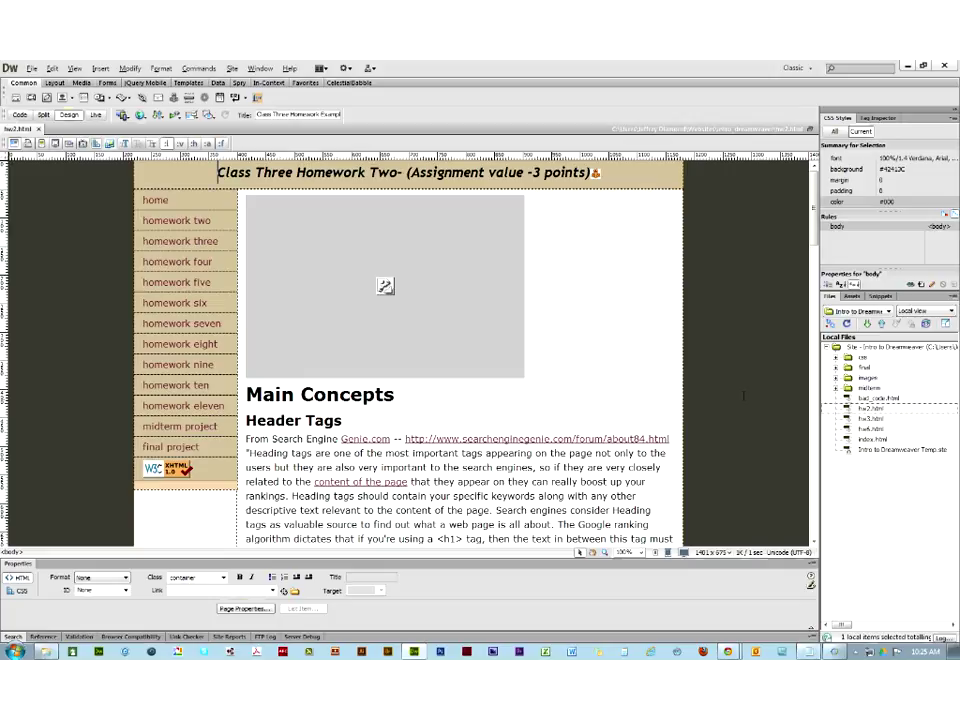
Review the server settings, including the remote and testing options, in the Intro to Dreamweaver site setup without changing anything
click(858, 311)
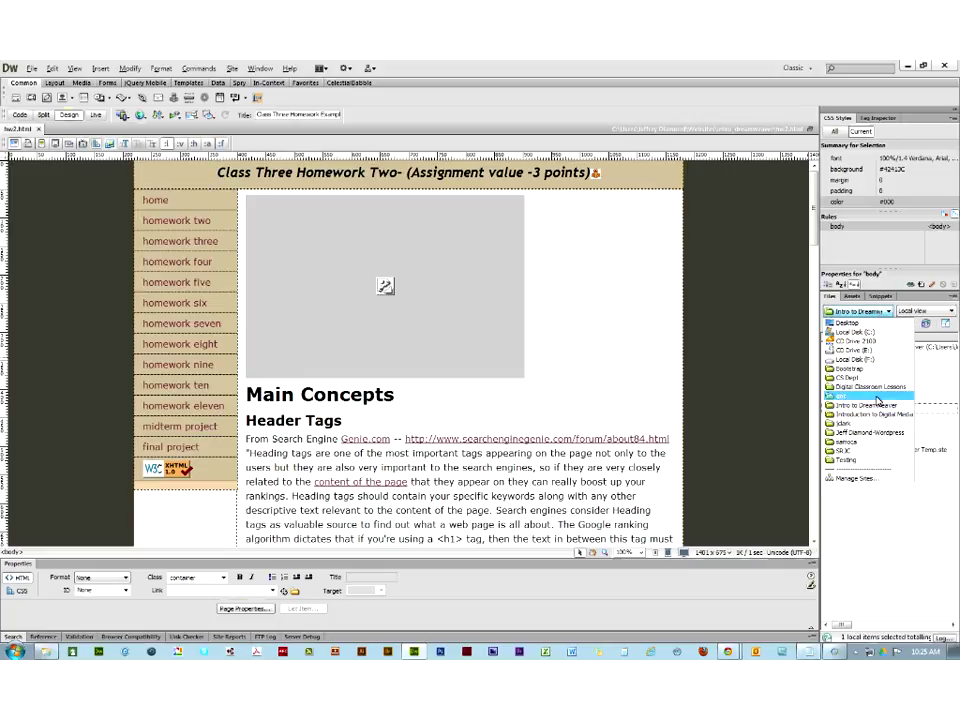
click(863, 479)
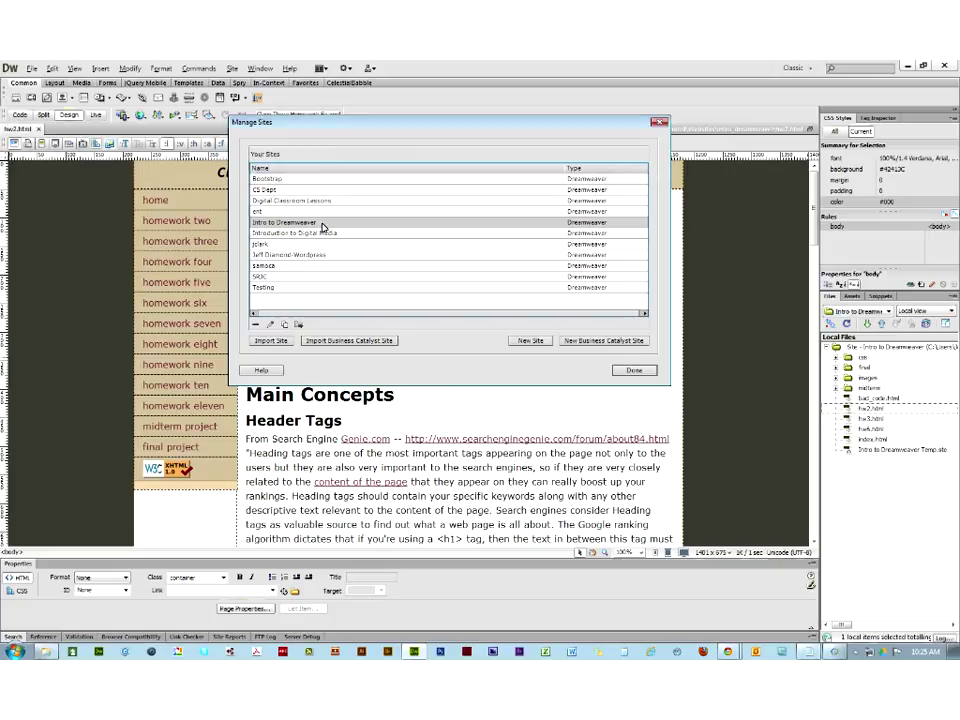
double_click(323, 225)
click(322, 260)
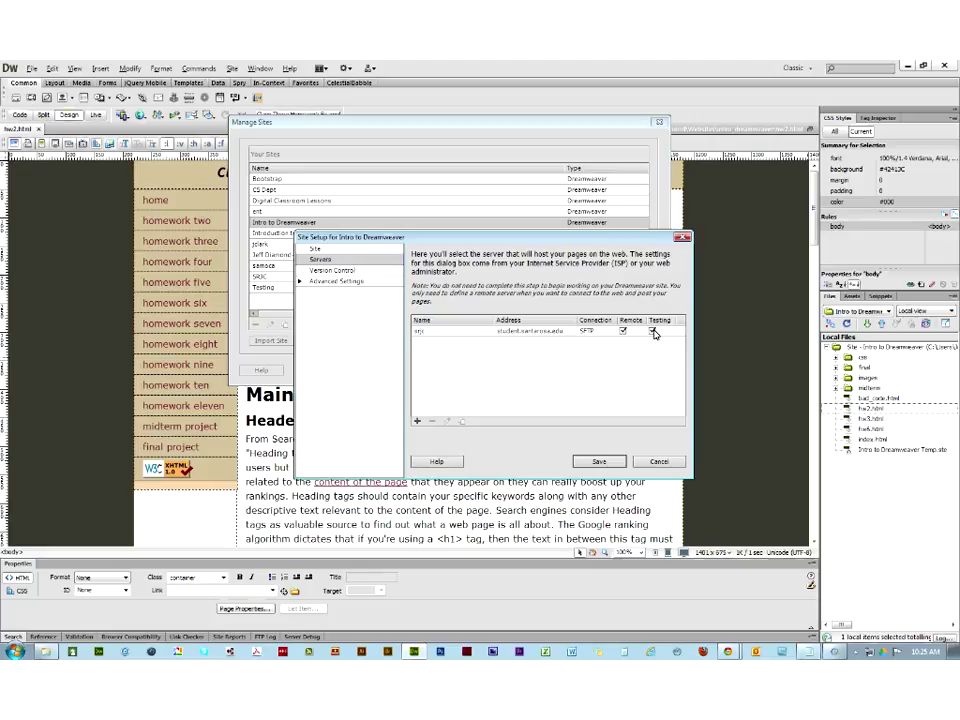
click(659, 461)
click(646, 370)
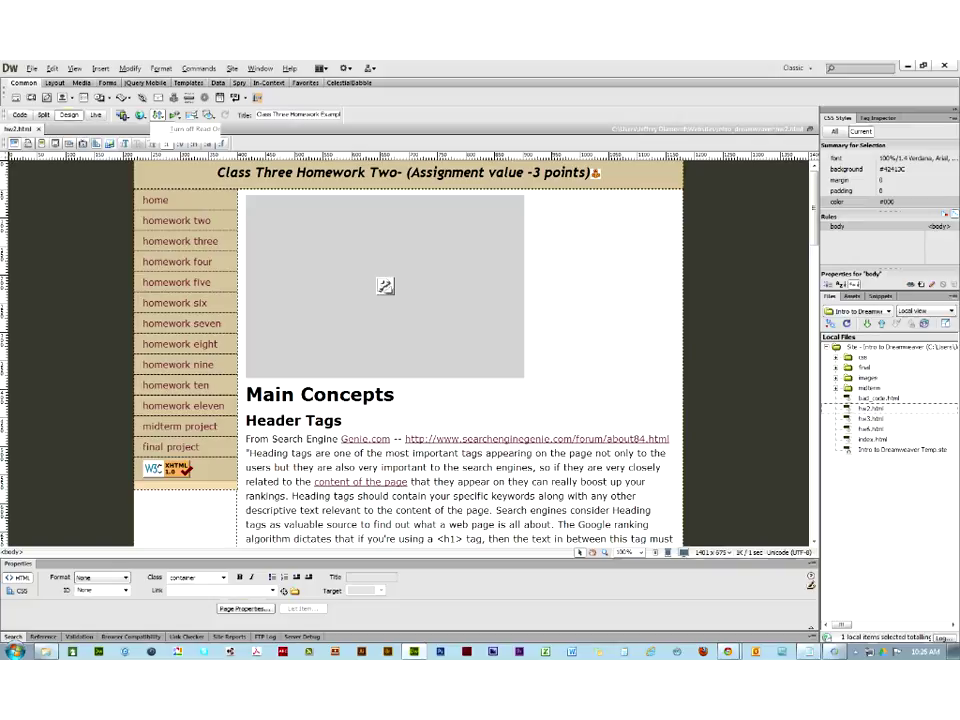
click(157, 116)
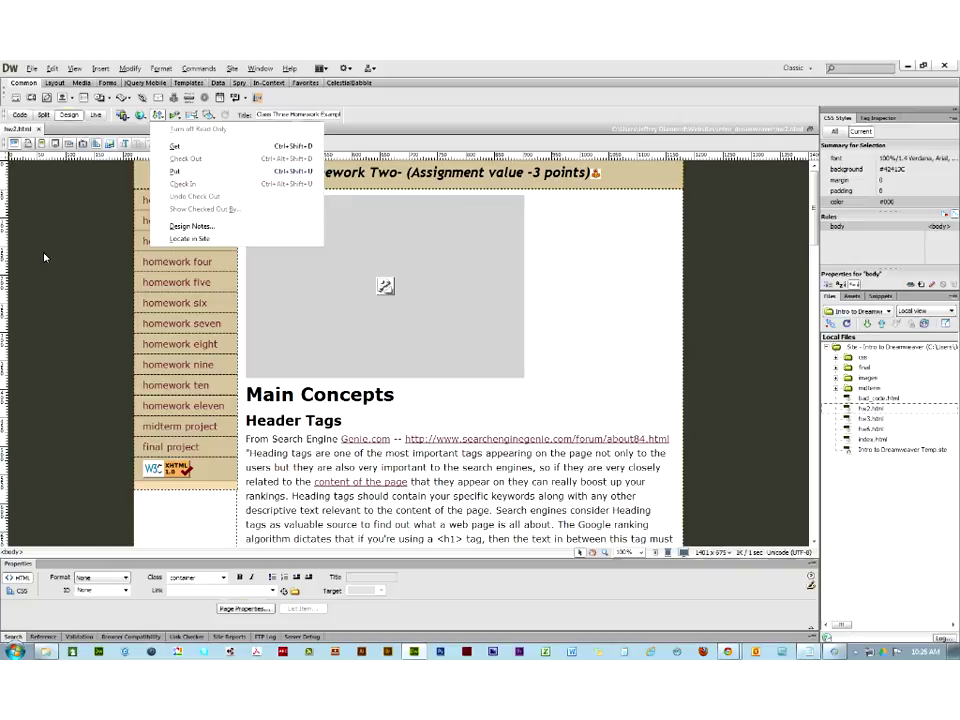
click(44, 257)
click(141, 116)
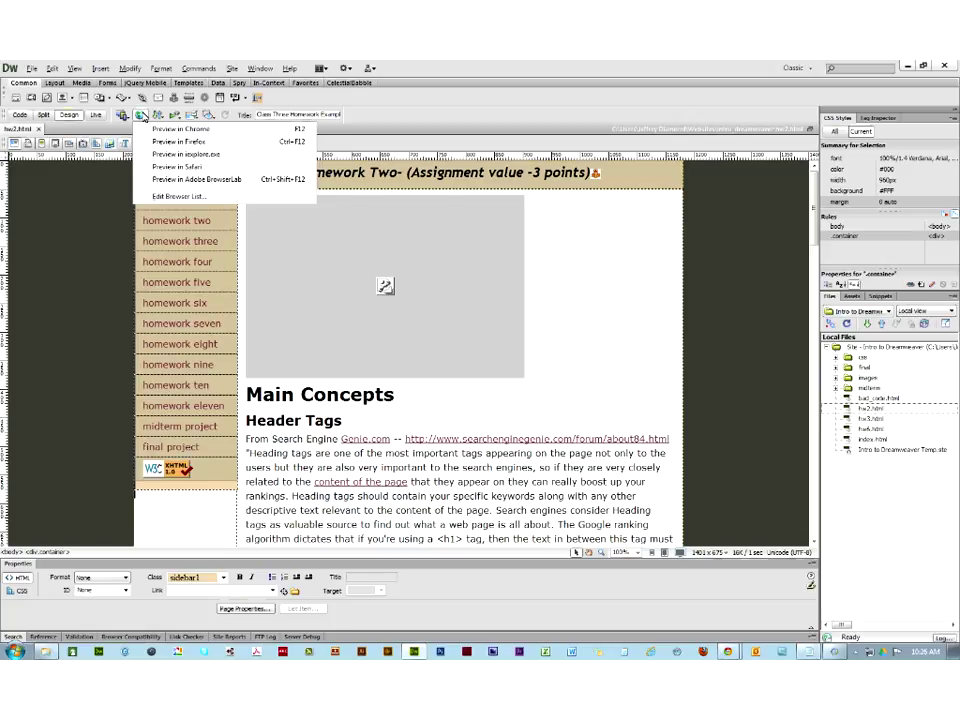
Enable previewing with a temporary file in the Preview in Browser preferences
click(53, 68)
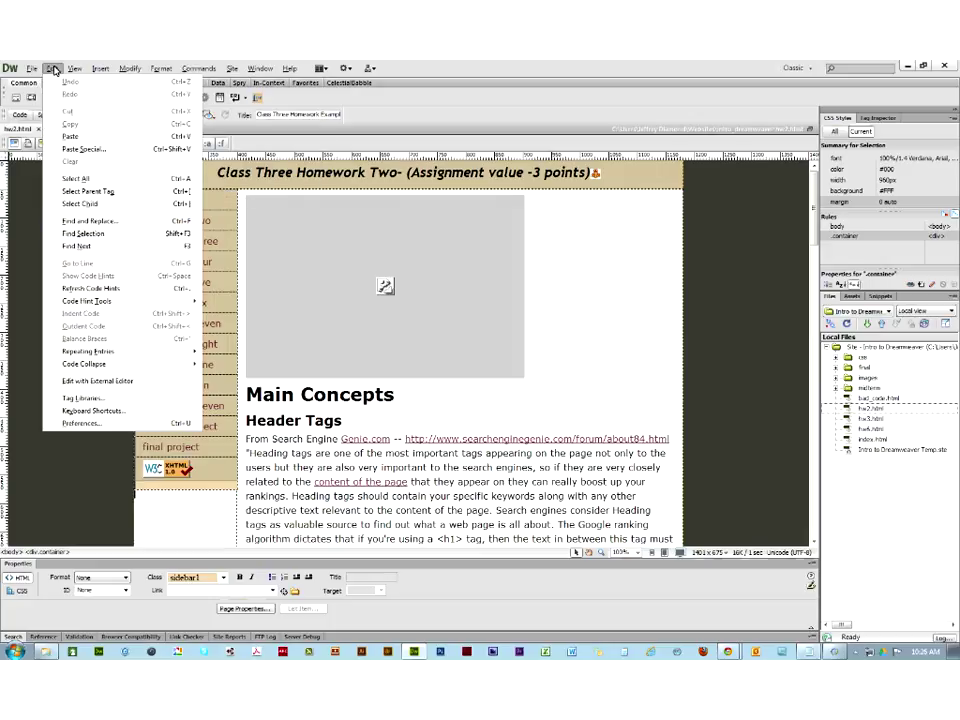
click(83, 424)
click(328, 364)
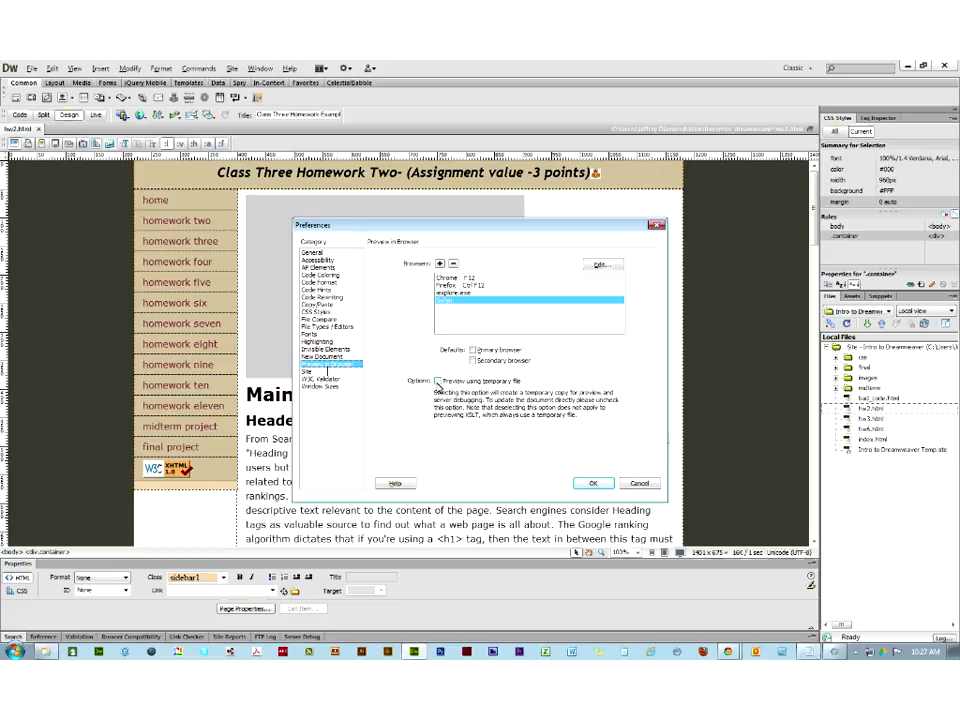
click(437, 381)
click(593, 483)
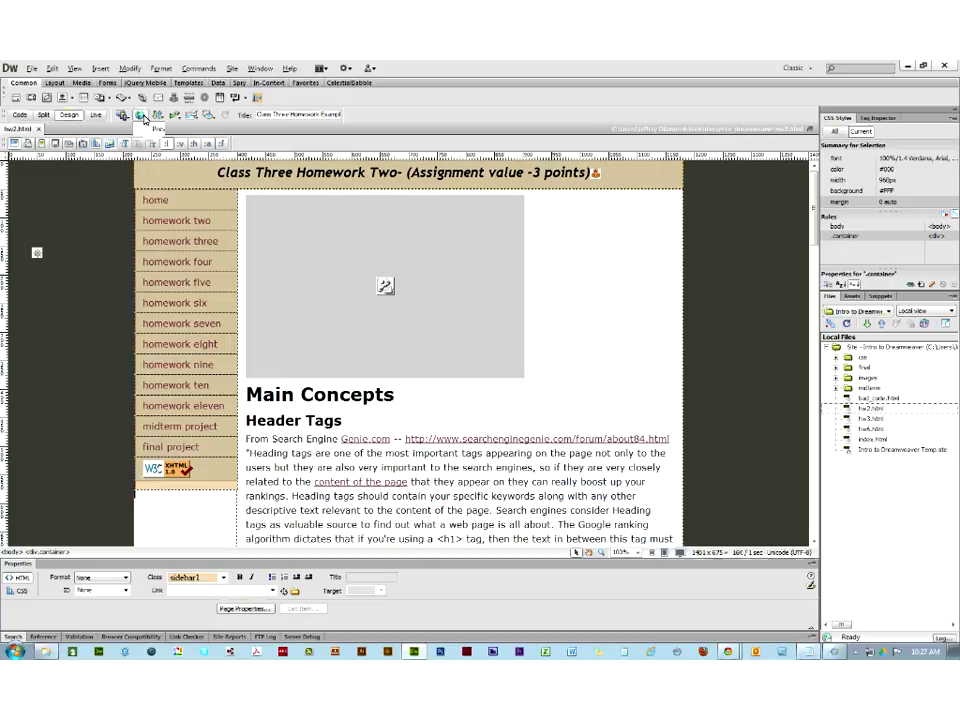
Preview hw2.html in Chrome and close the preview page
click(141, 115)
click(162, 129)
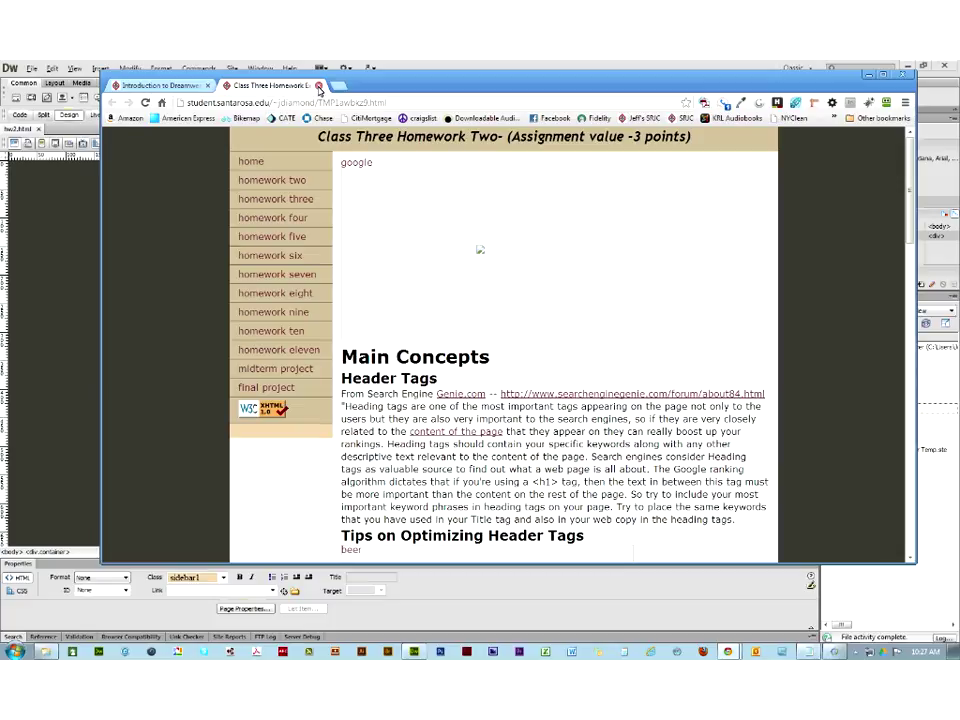
click(318, 88)
click(52, 68)
click(90, 422)
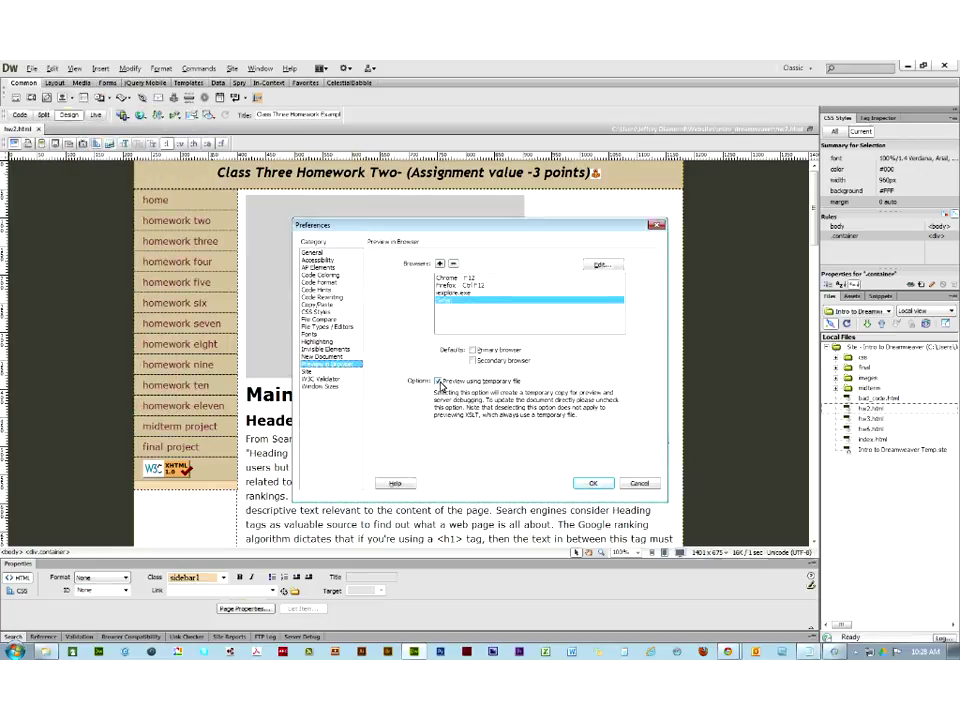
click(439, 381)
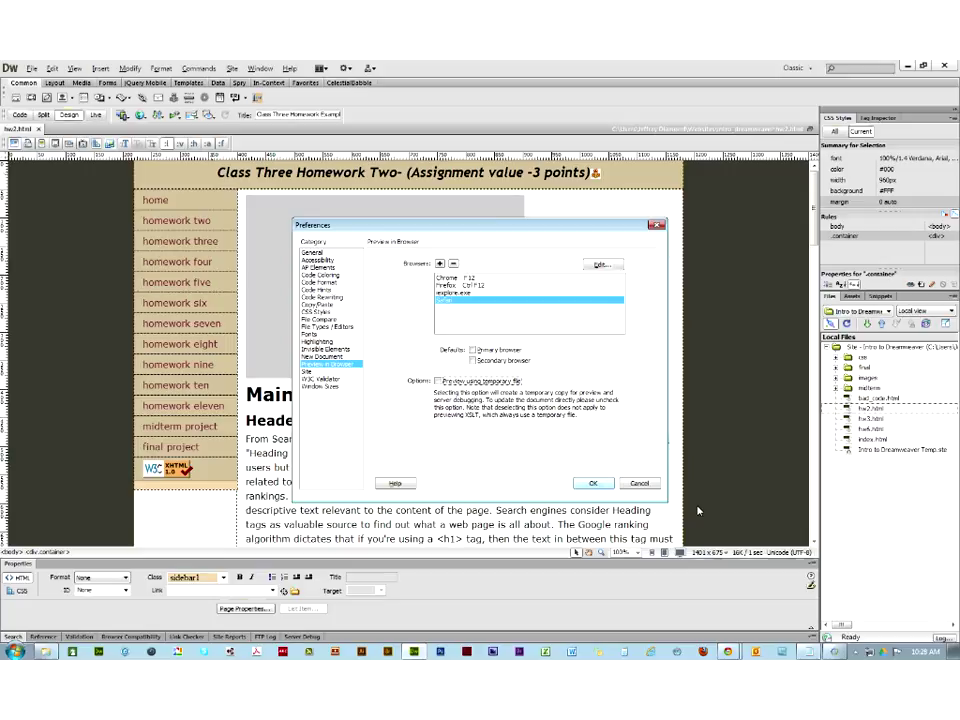
click(640, 486)
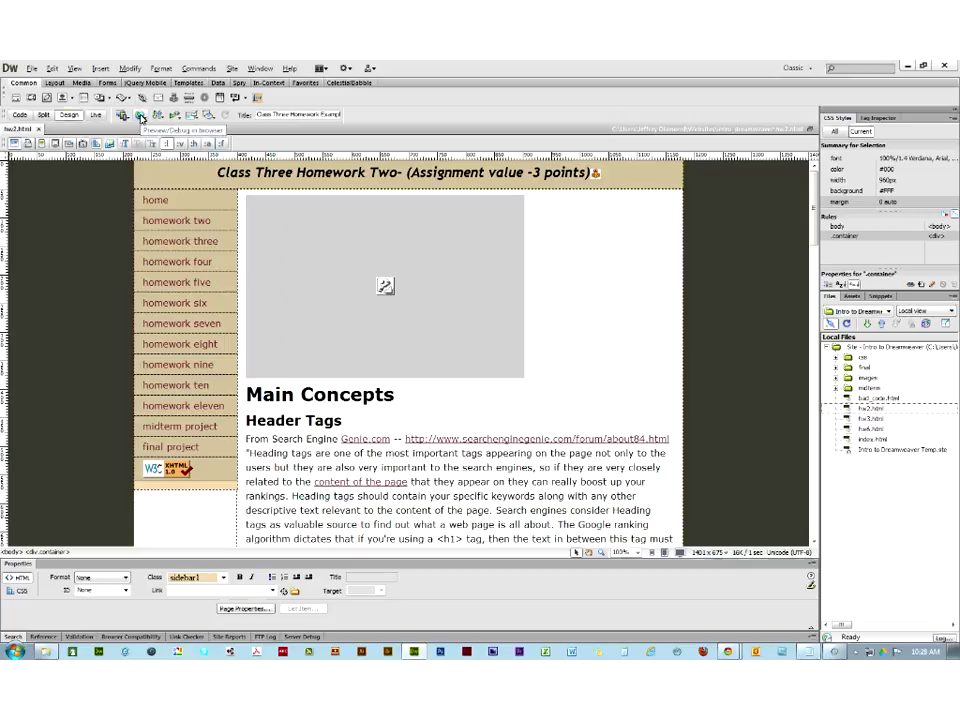
Preview hw2.html in Firefox and bring up the Firefox window
click(141, 116)
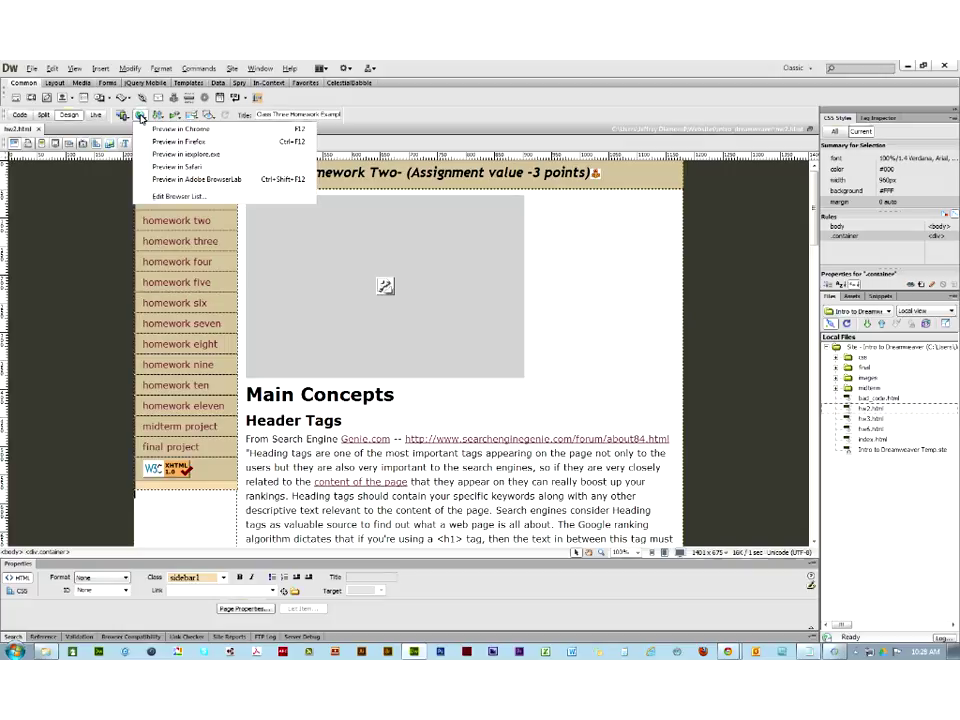
click(166, 145)
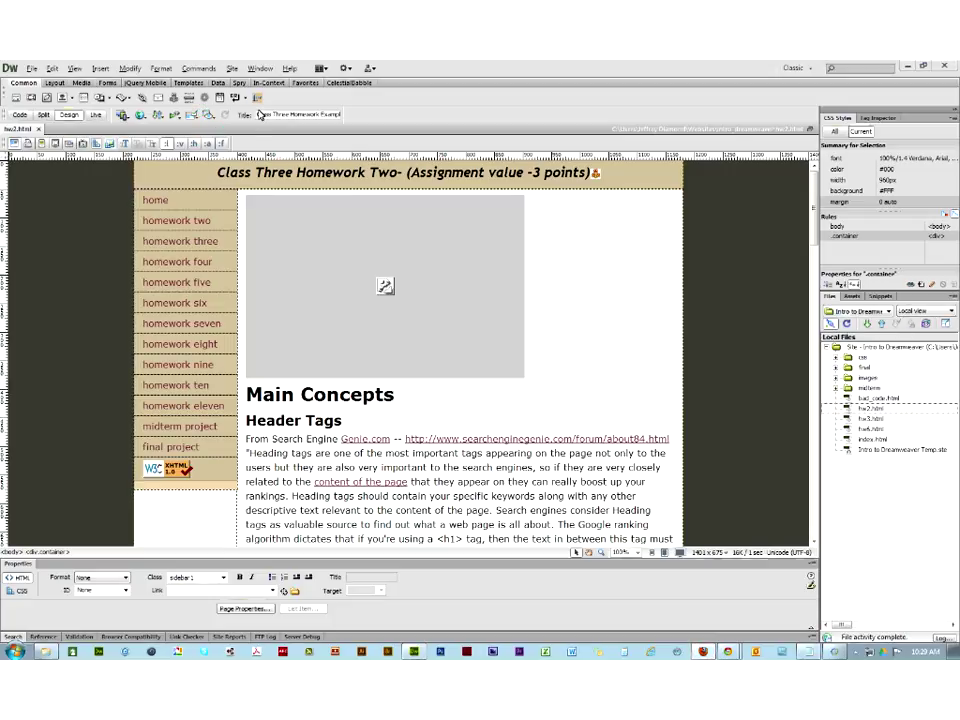
mouse_move(703, 651)
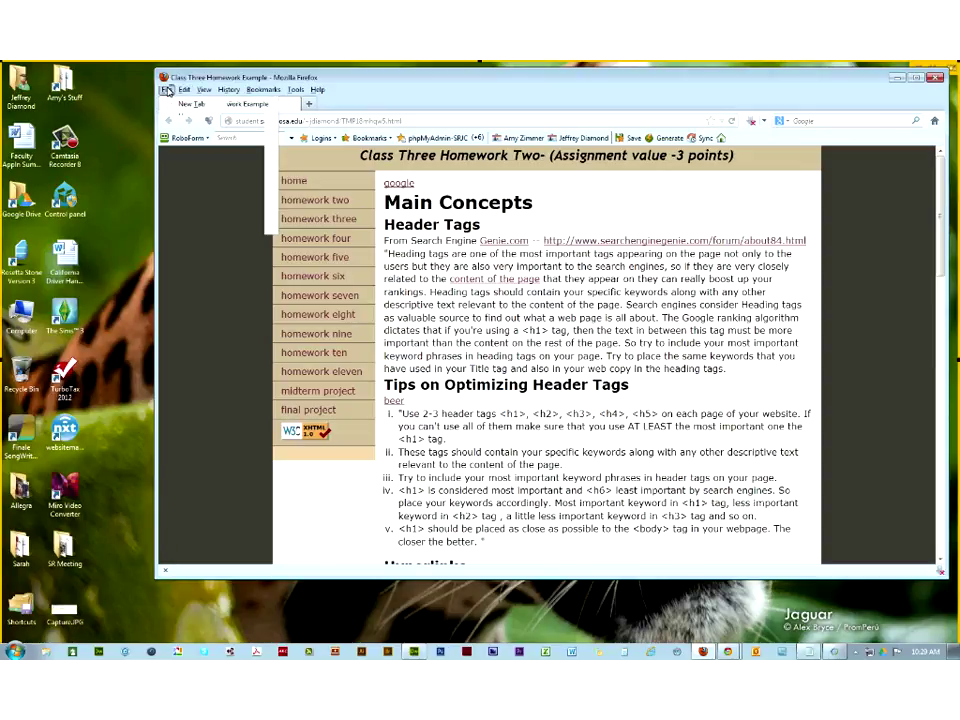
Check which toolbars are available to show in Firefox
click(167, 90)
mouse_move(230, 90)
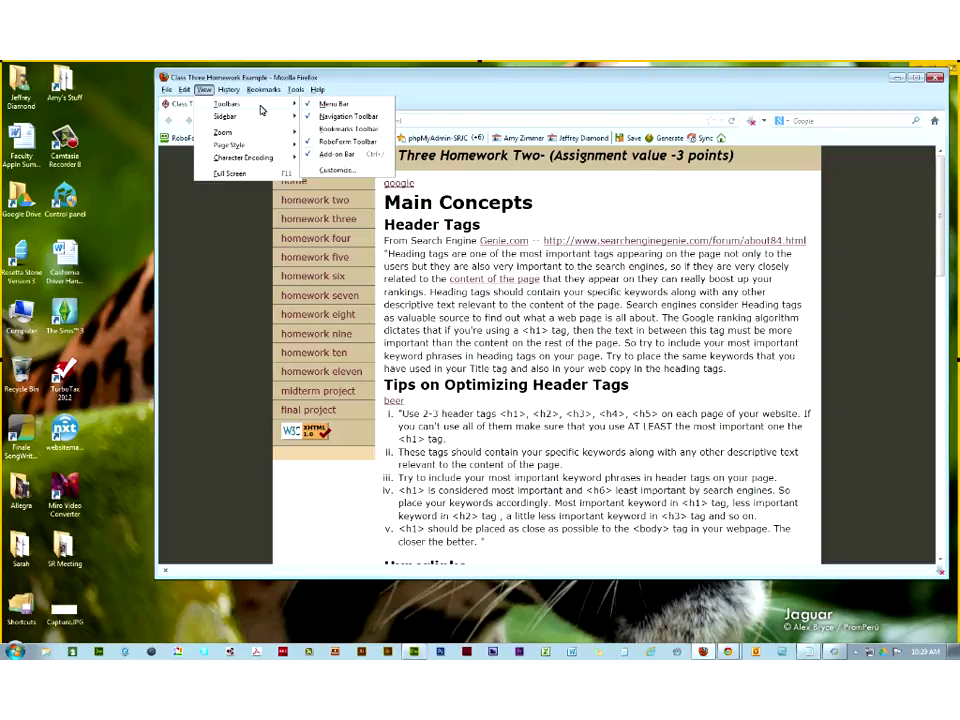
click(411, 97)
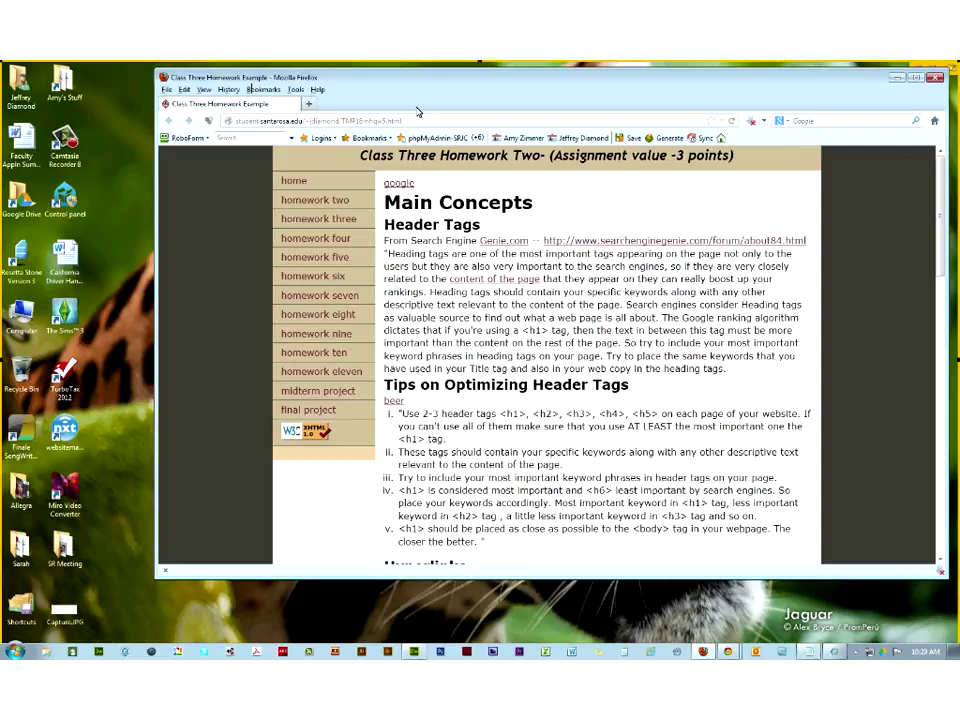
Show Firefox's Developer Toolbar and start inspecting the elements of the previewed homework page
click(293, 90)
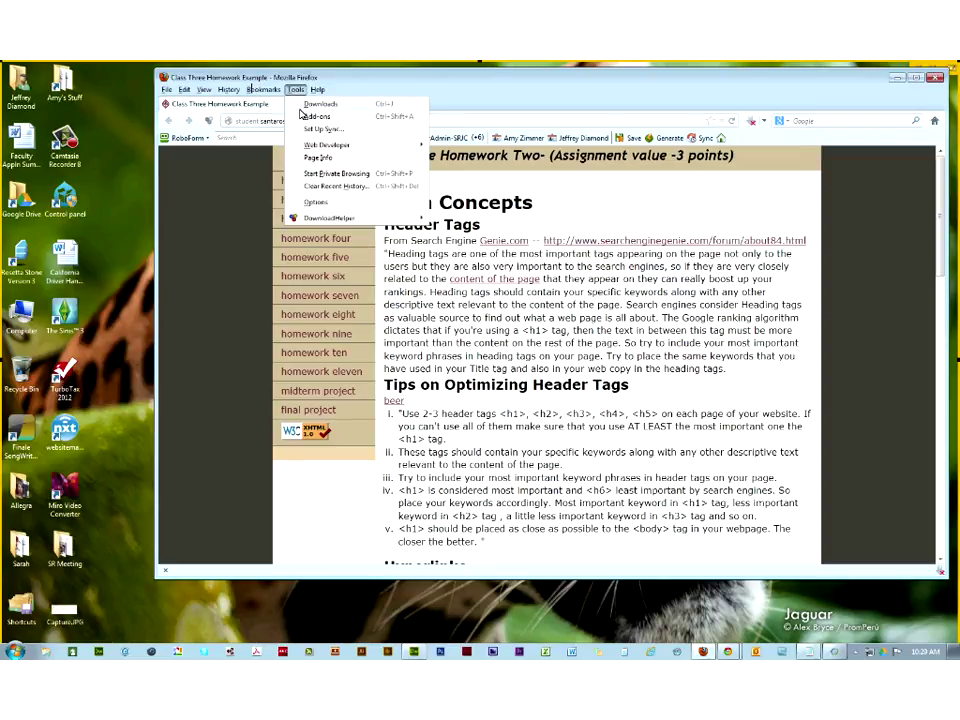
mouse_move(310, 146)
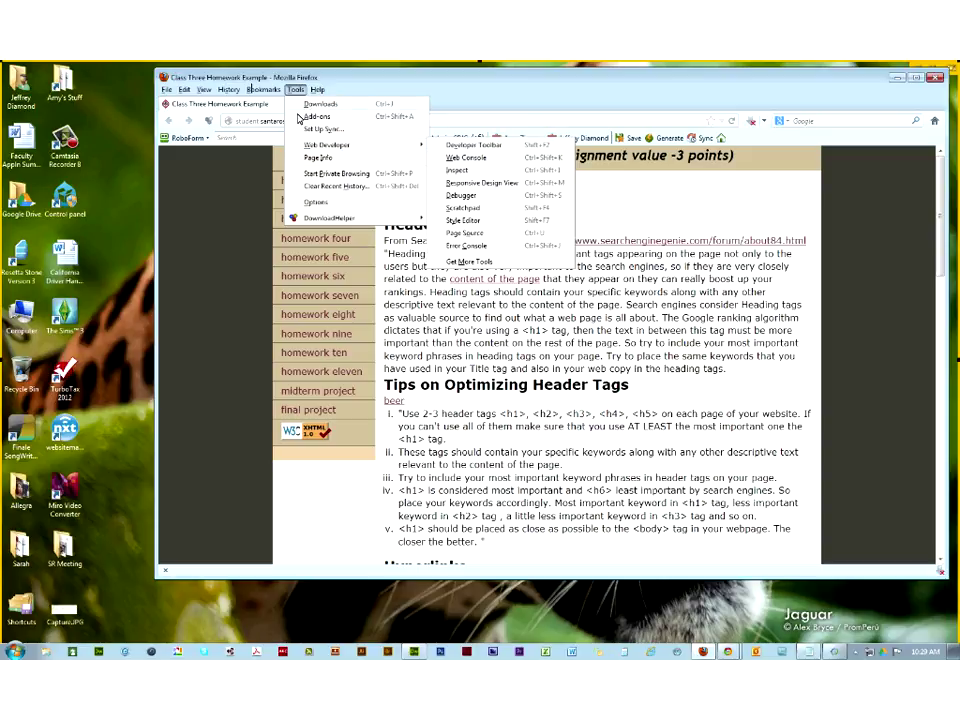
click(527, 146)
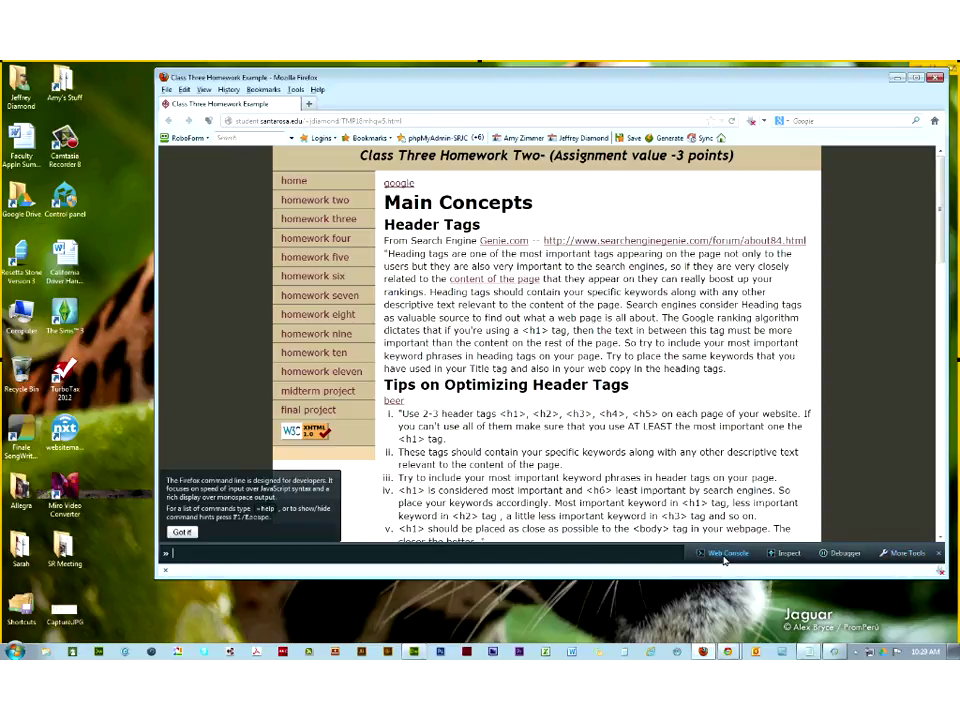
click(903, 553)
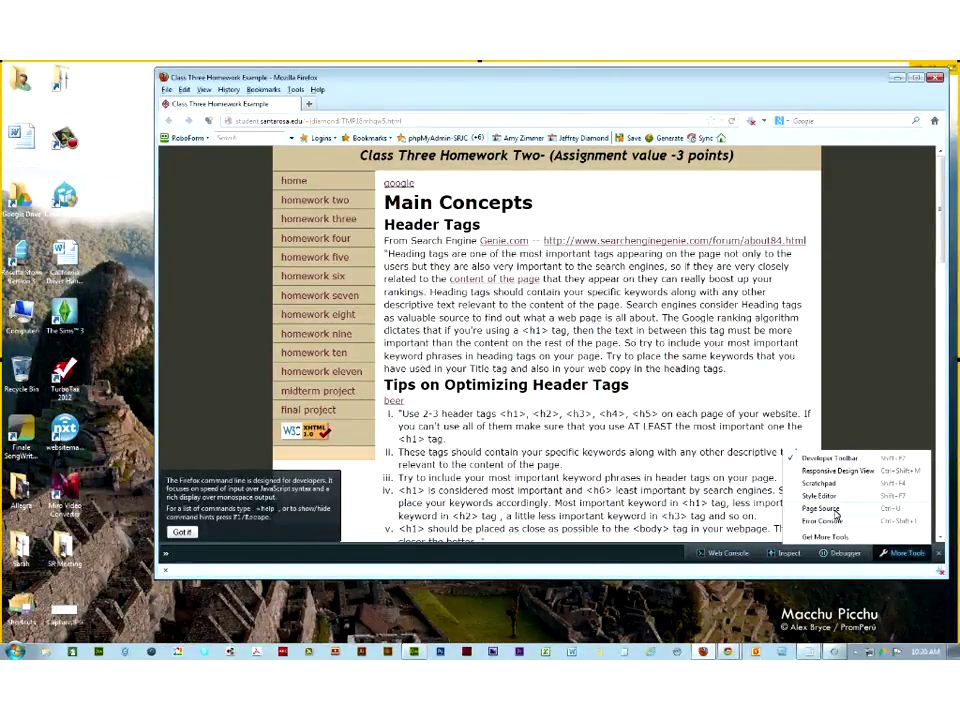
click(786, 558)
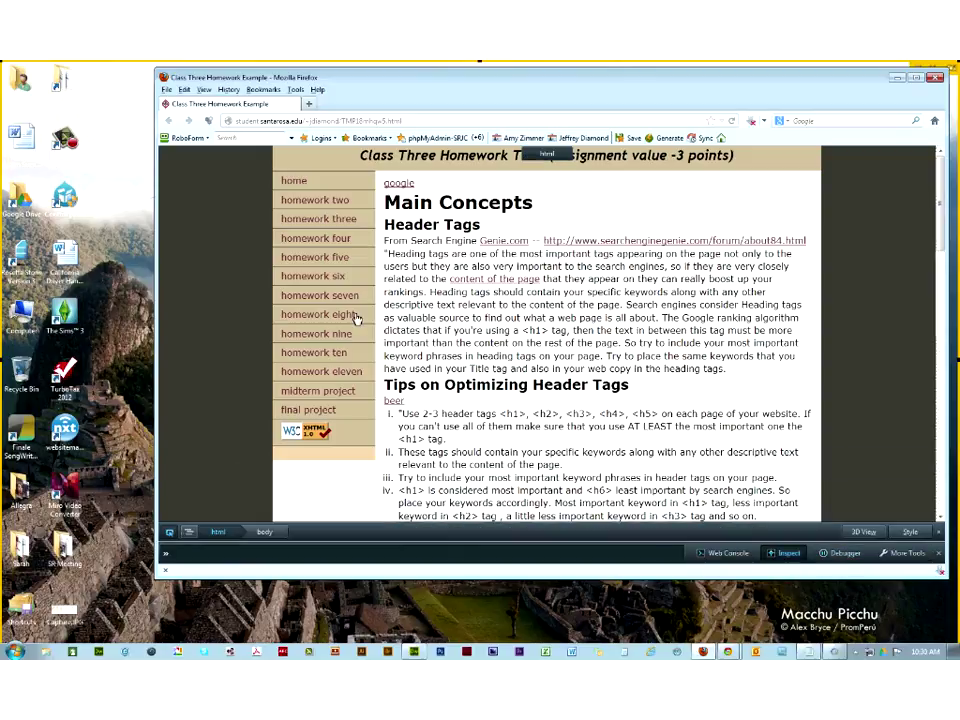
Search the Firefox add-ons for "web developer" and install the Web Developer 1.2.2 extension
click(296, 90)
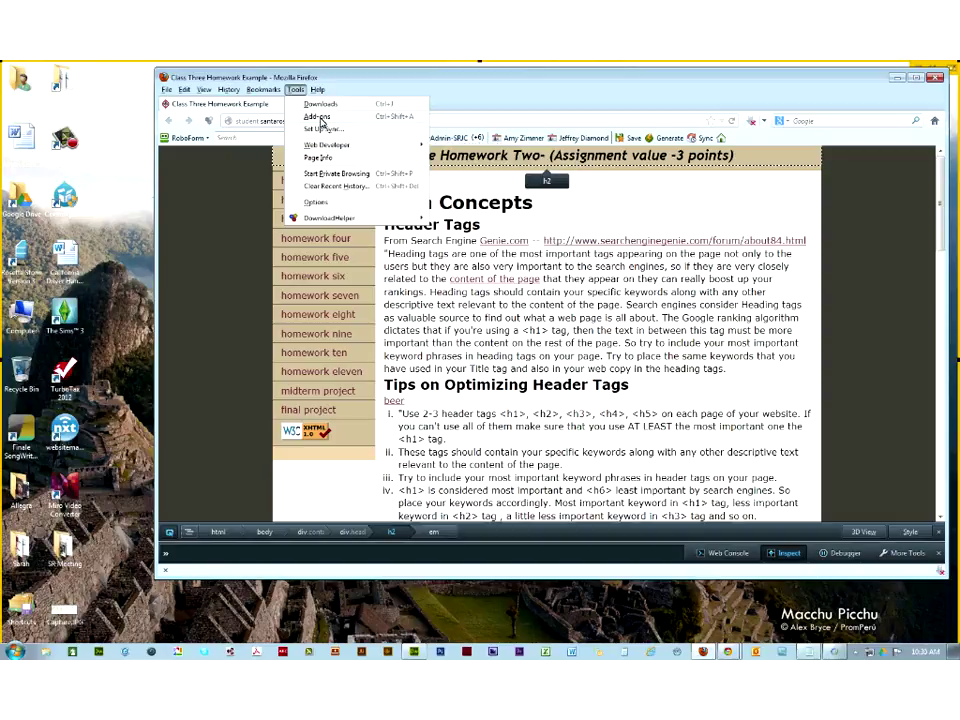
click(320, 118)
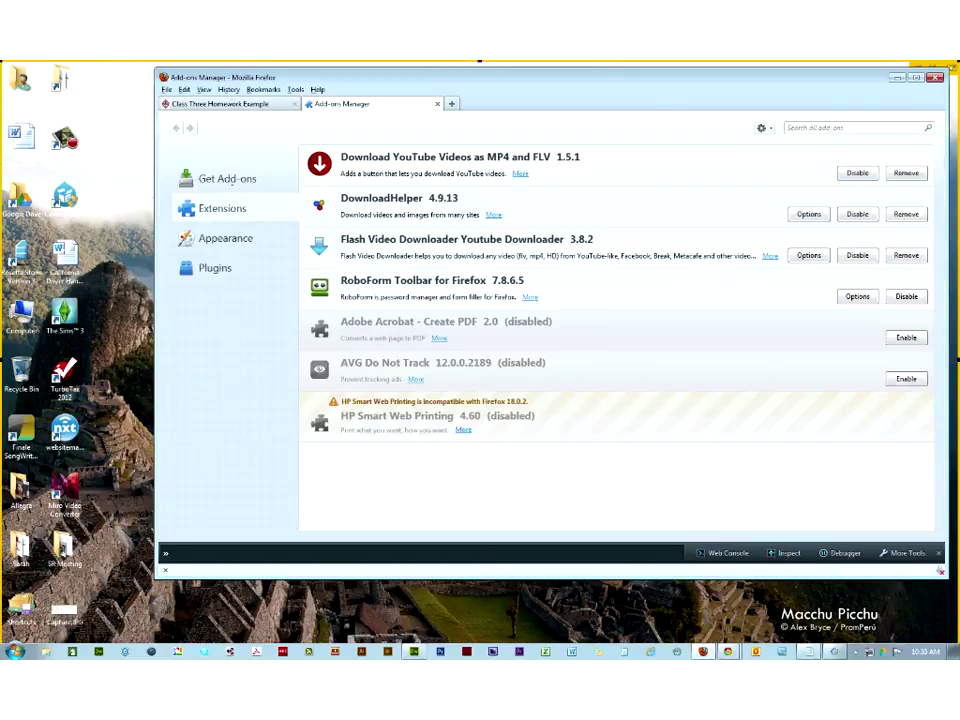
click(228, 180)
click(850, 128)
text(web developer)
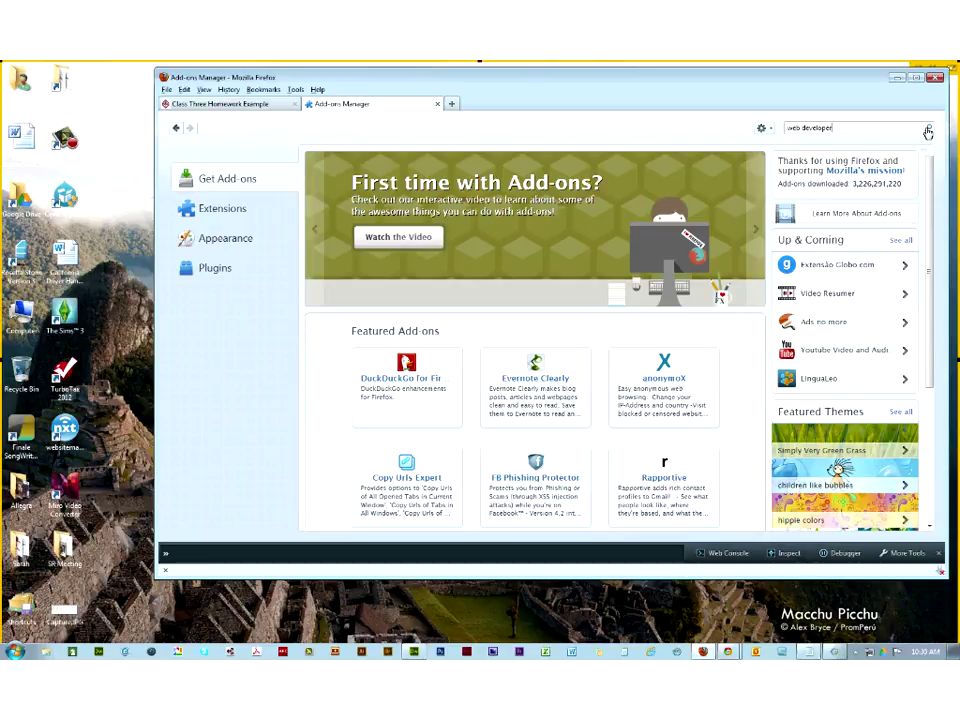
click(928, 130)
click(896, 210)
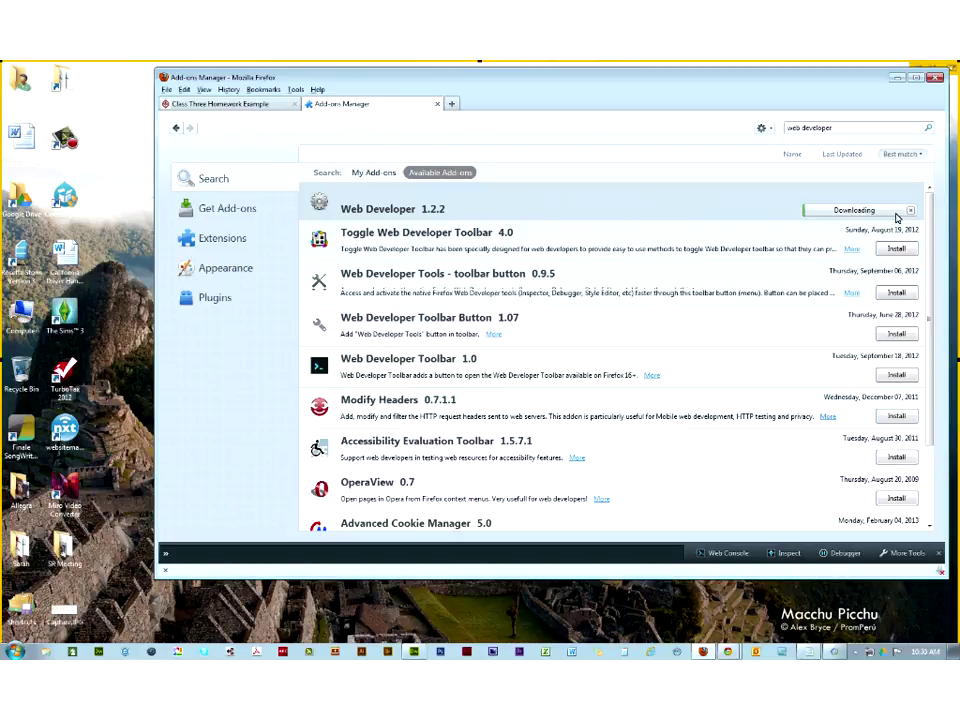
Hide the RoboForm Toolbar in Firefox
click(204, 89)
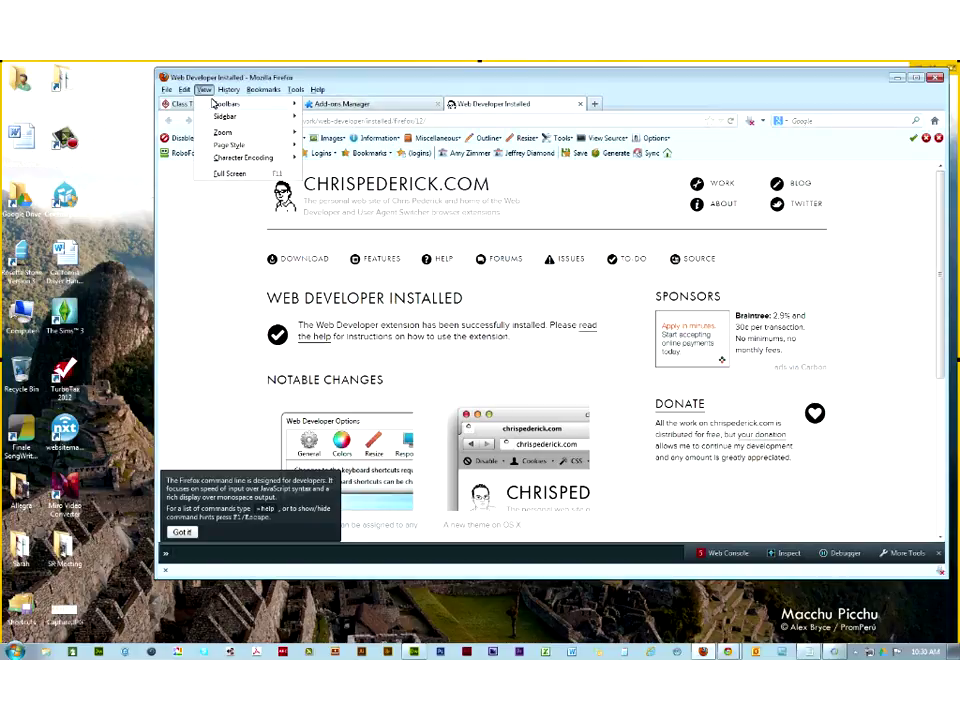
mouse_move(235, 104)
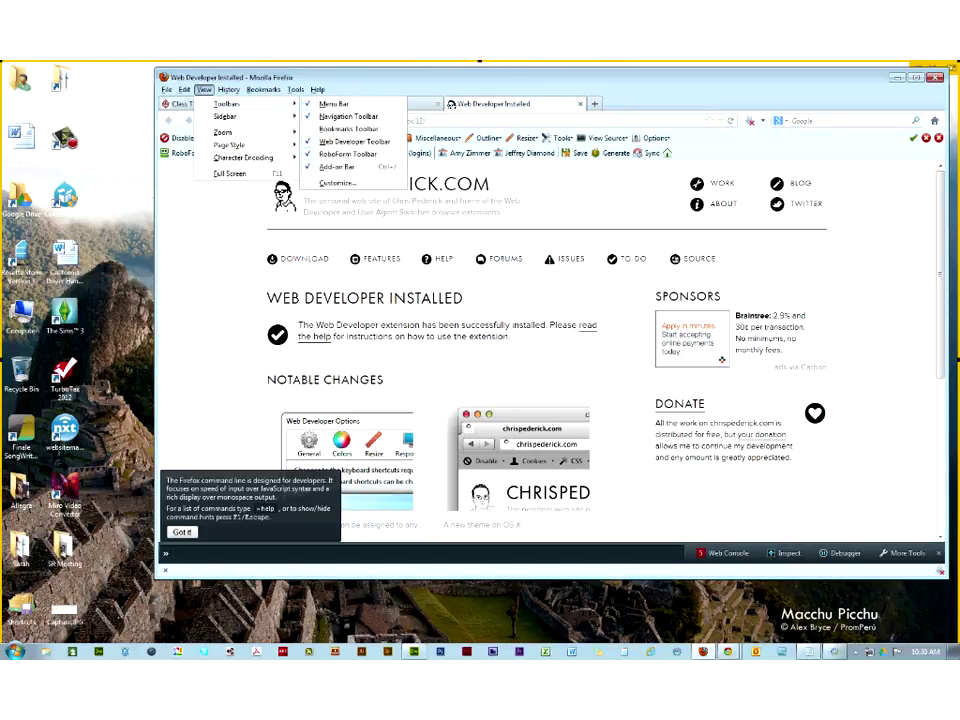
click(337, 166)
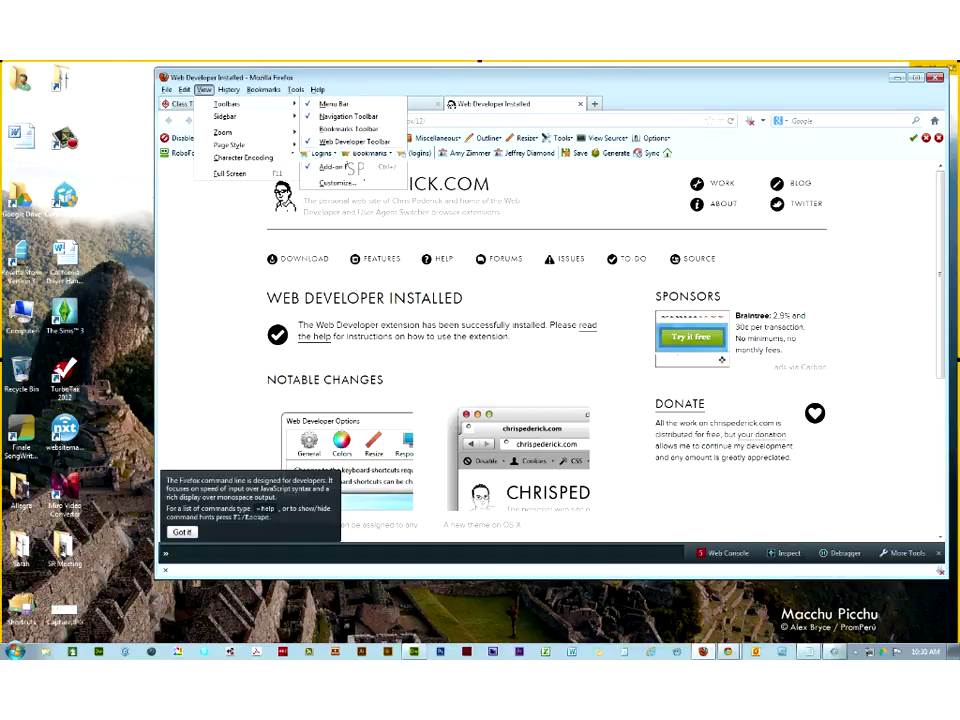
Hide the Web Developer Toolbar in Firefox
click(204, 89)
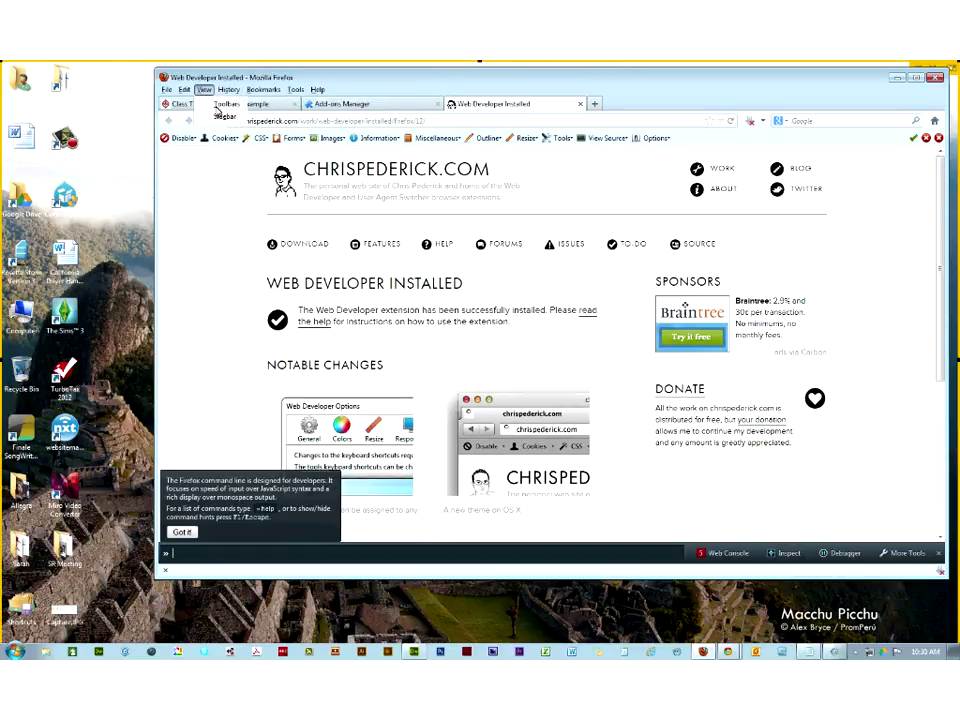
mouse_move(228, 104)
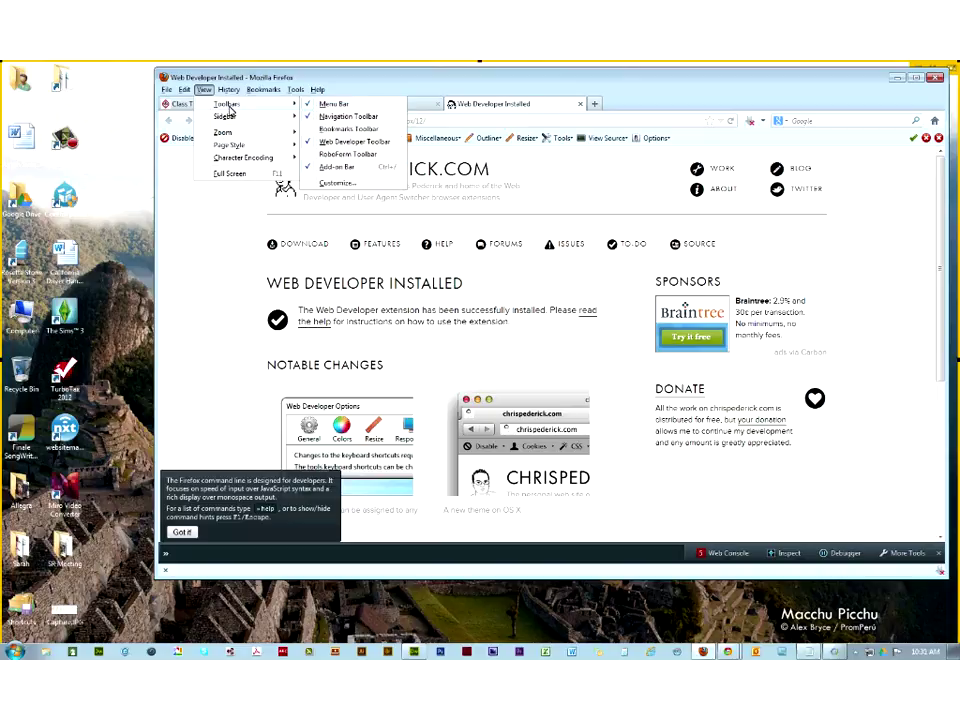
click(353, 143)
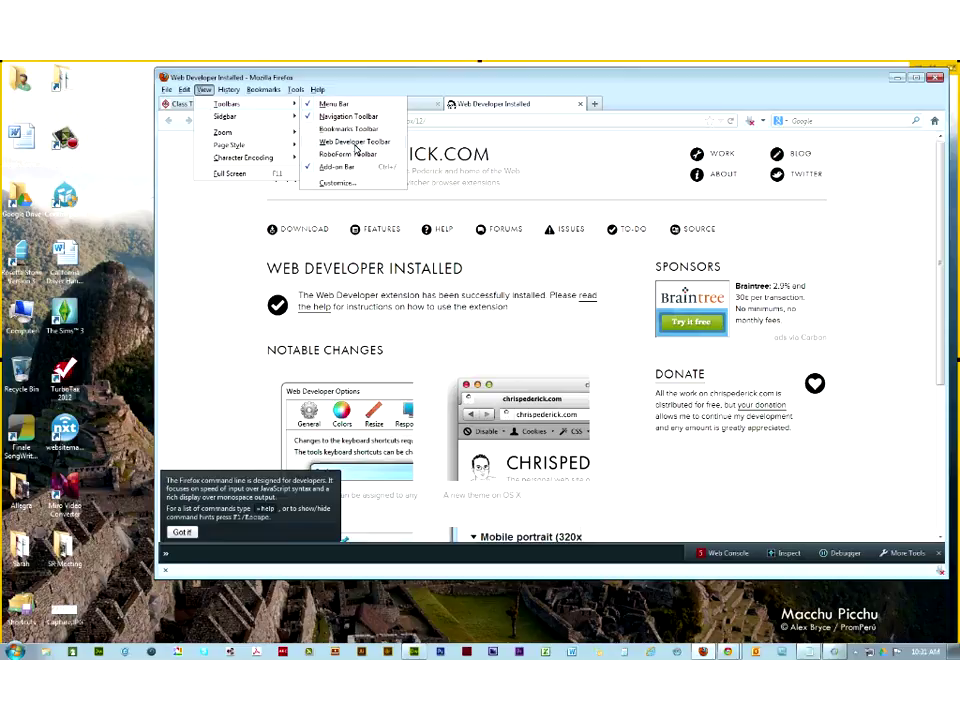
Show the Web Developer Toolbar in Firefox and close the Web Developer Installed and Add-ons Manager pages
click(354, 143)
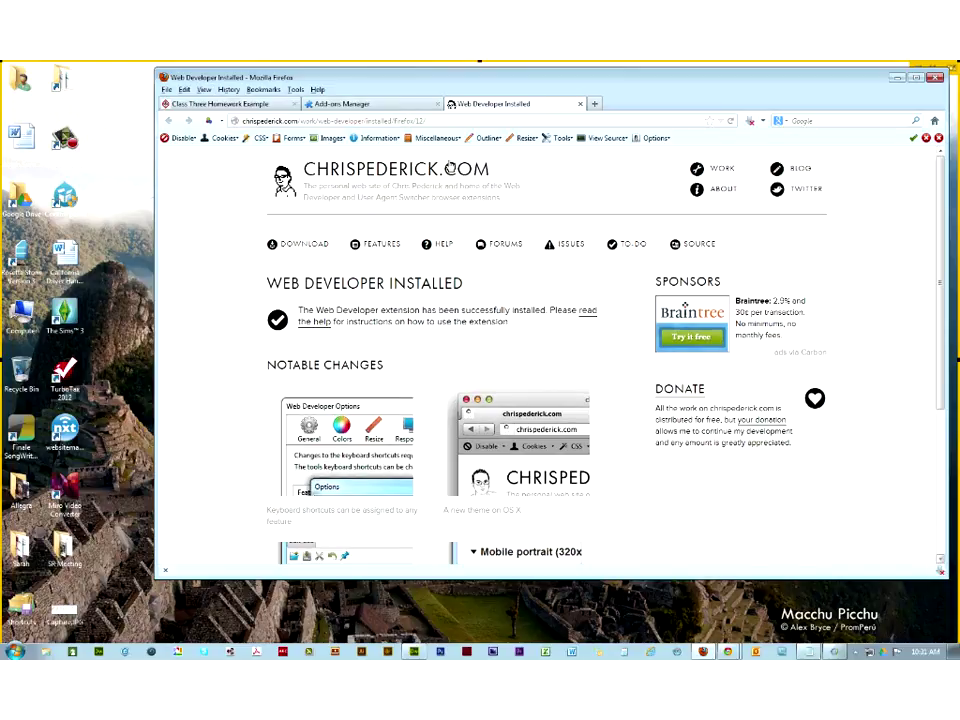
click(581, 106)
click(437, 104)
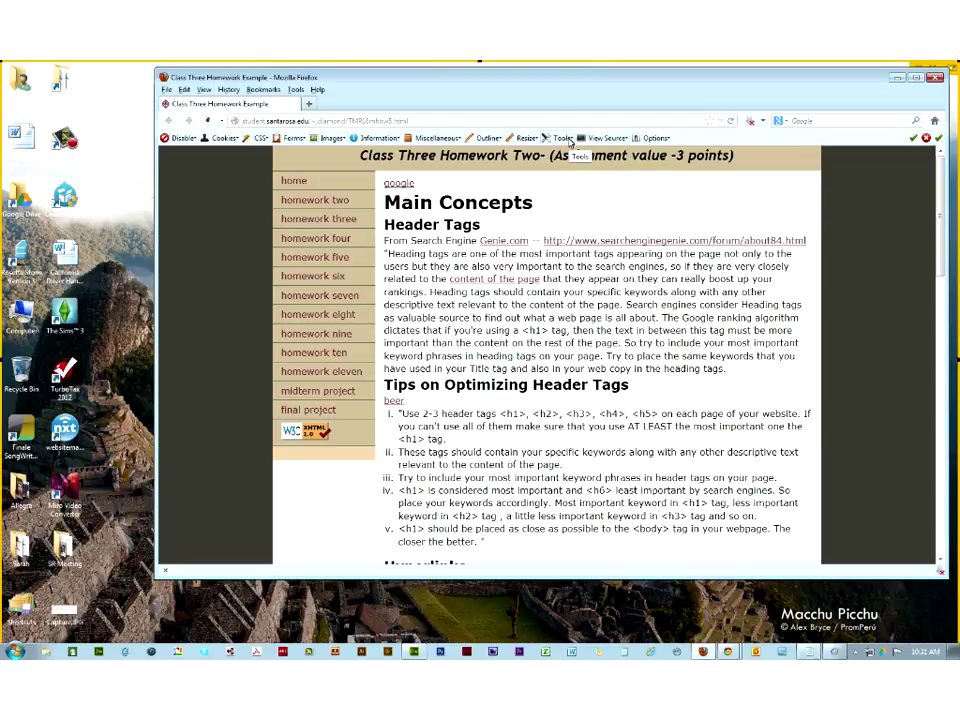
Try the Web Developer extension's local HTML validation on the previewed homework page and close the validation page
click(568, 140)
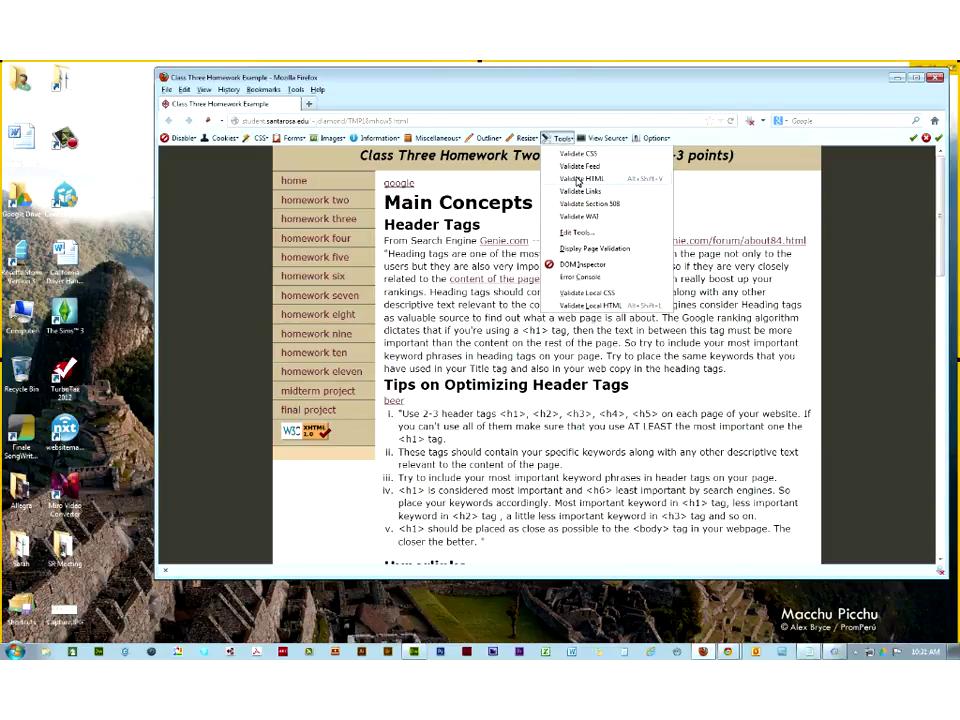
click(600, 306)
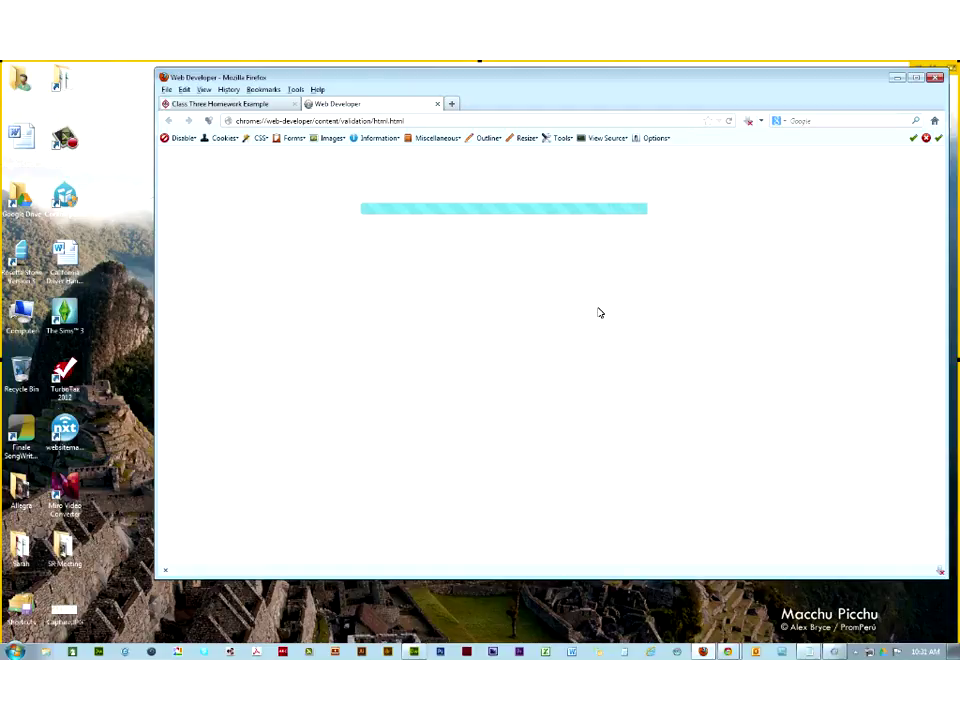
click(436, 106)
Open the local file hw2.html from the intro_dreamweaver folder in the Websites library
click(166, 89)
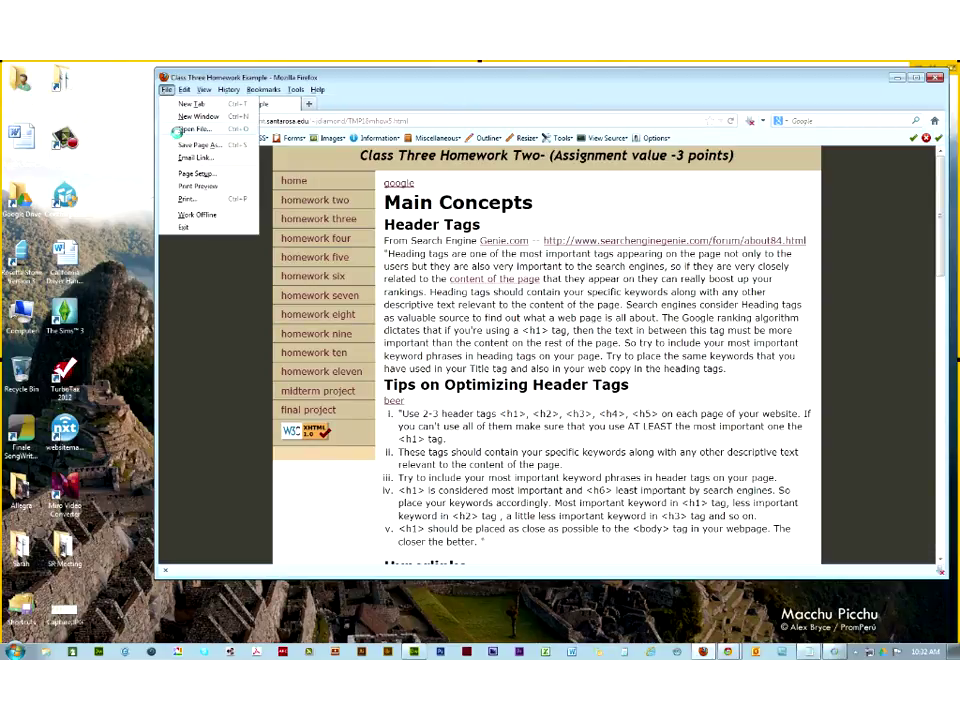
click(177, 131)
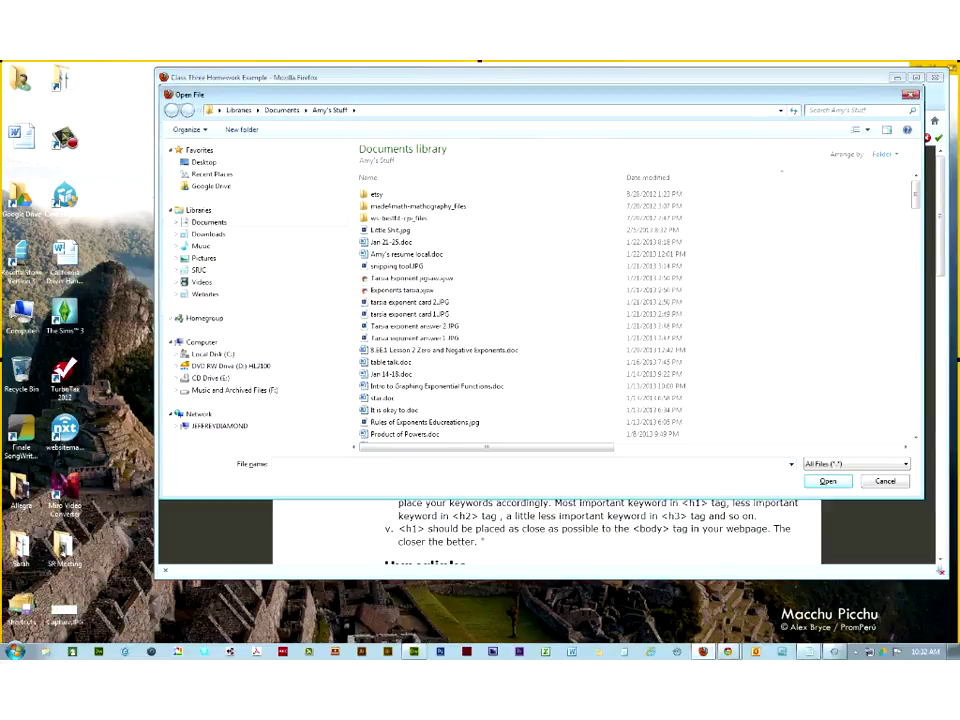
click(194, 298)
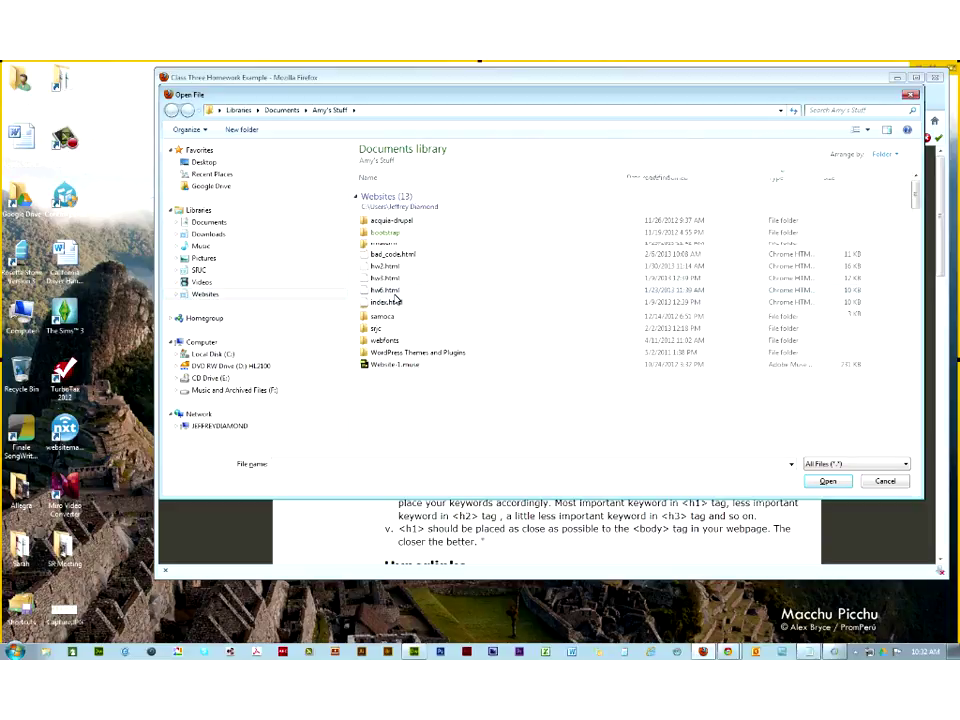
click(885, 481)
Run the Web Developer extension's local HTML validation on the locally opened hw2.html
click(616, 139)
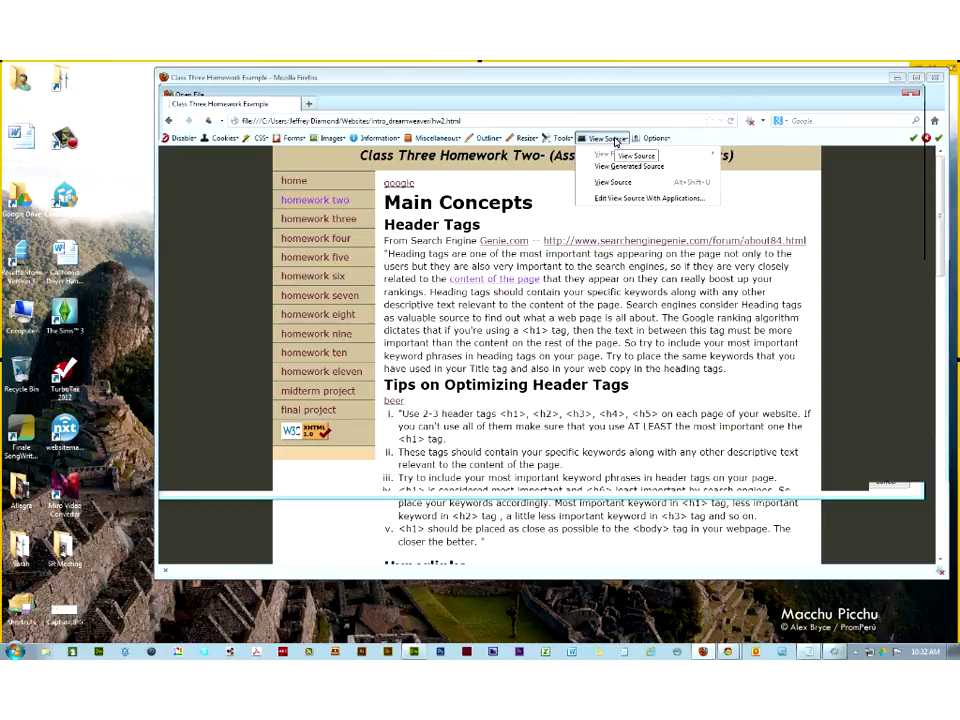
mouse_move(563, 139)
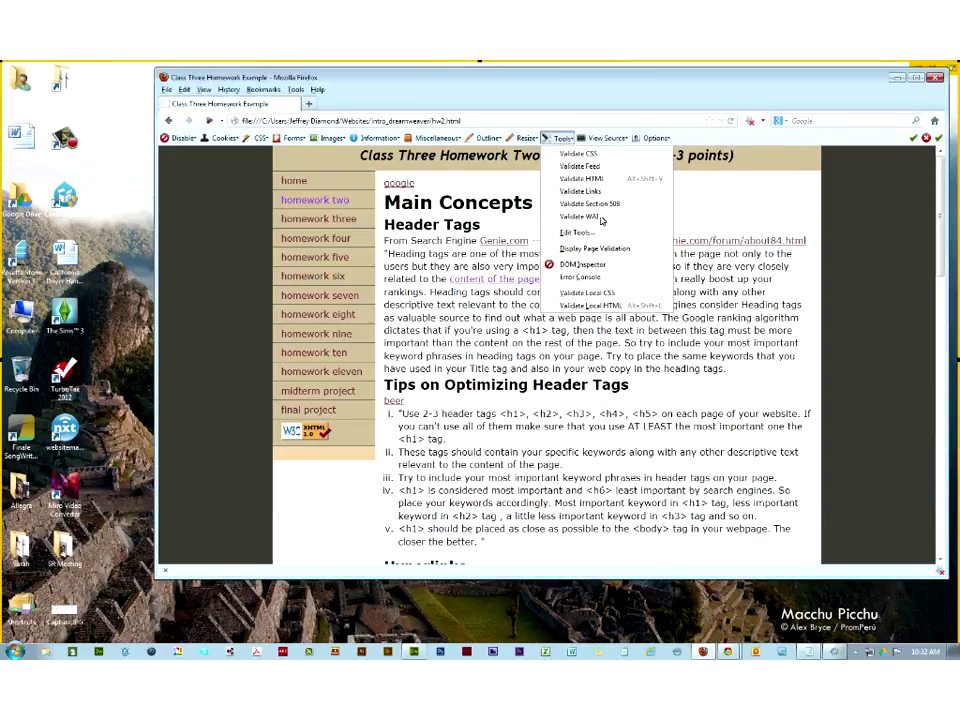
click(601, 218)
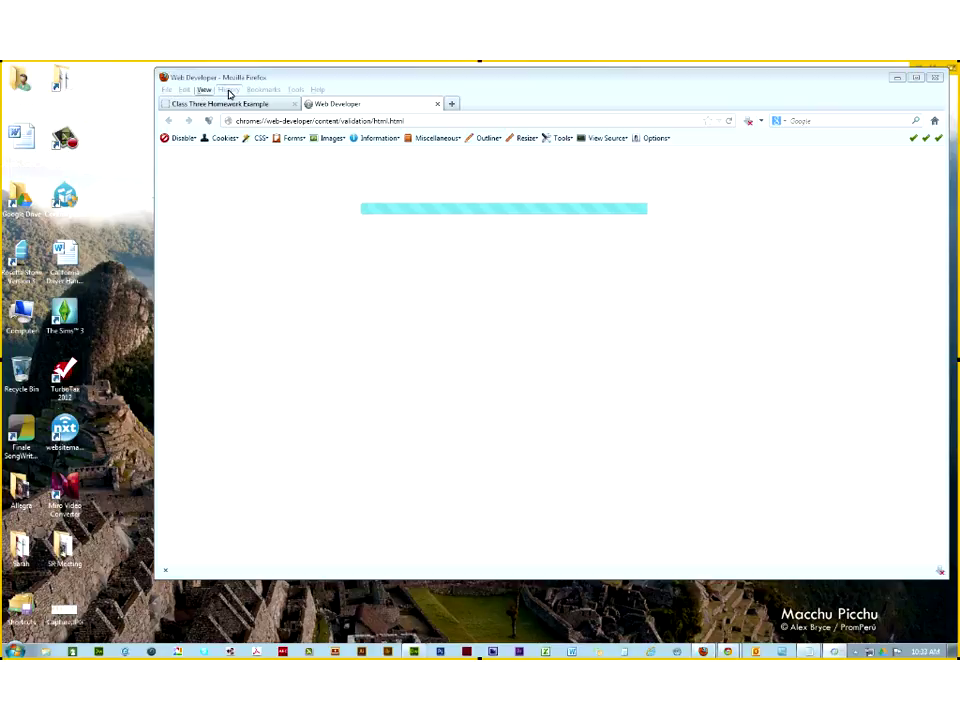
Check which toolbars are turned on in Firefox
click(204, 90)
mouse_move(228, 104)
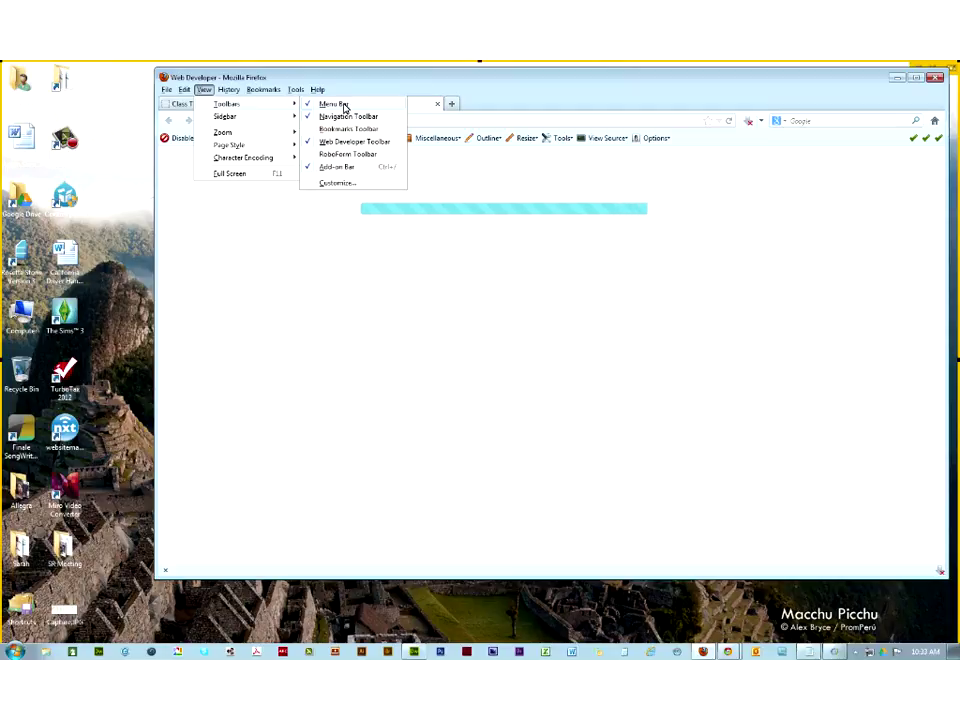
right_click(730, 144)
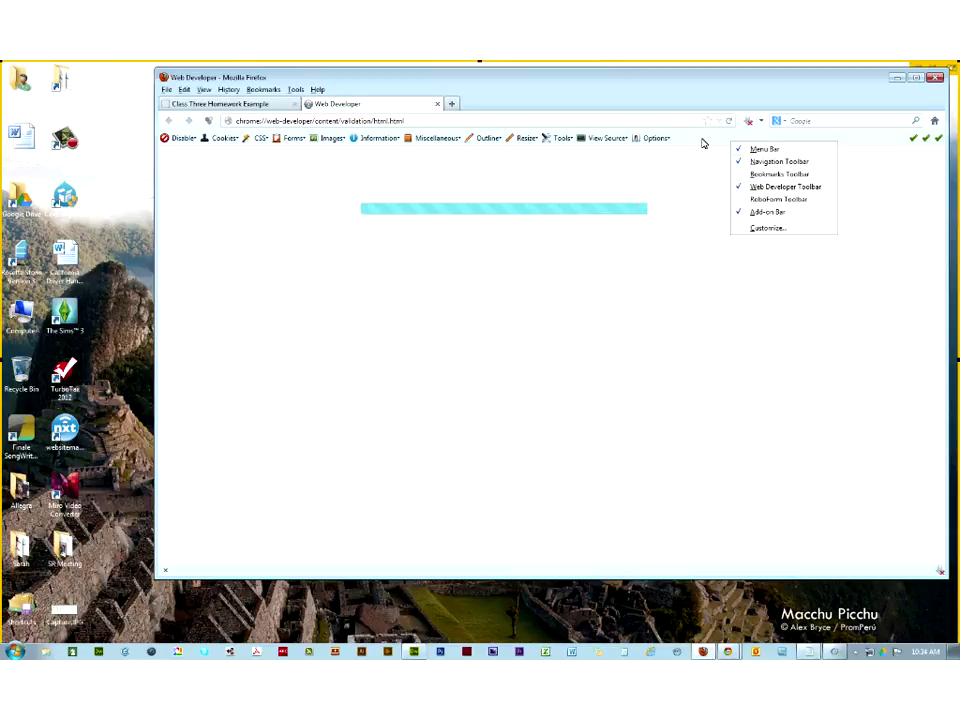
click(510, 91)
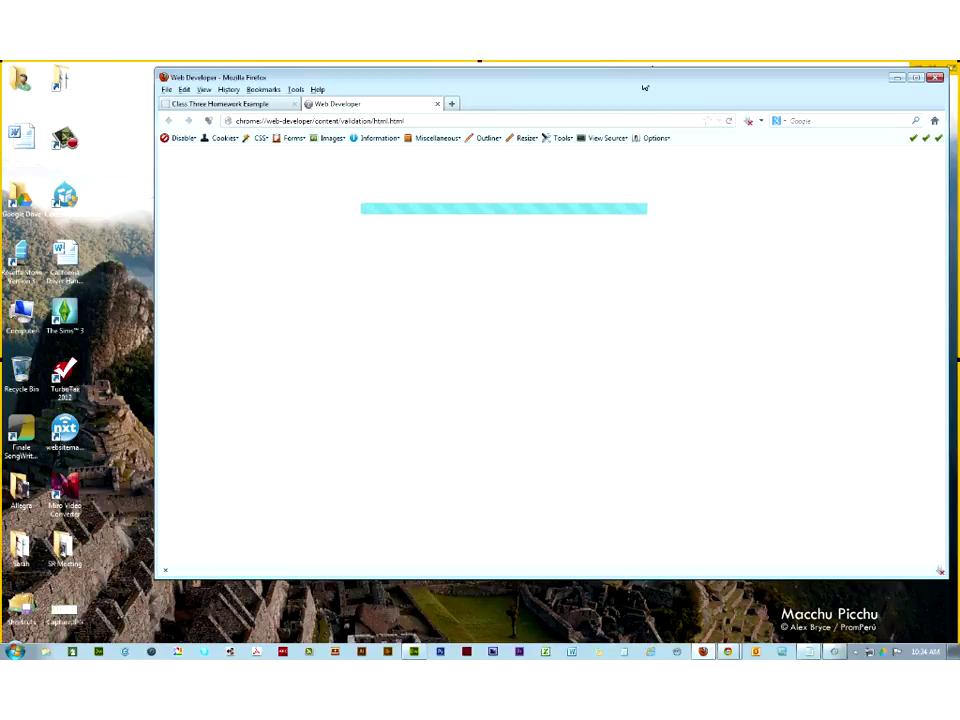
drag(602, 97, 551, 114)
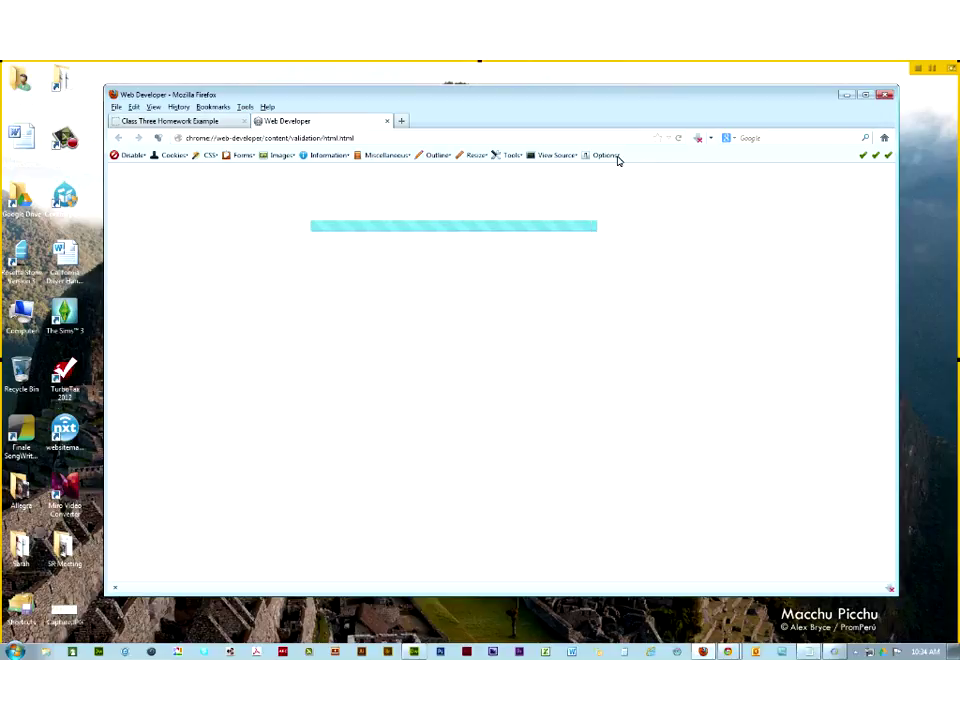
Close the Web Developer validation page and show the Bookmarks Toolbar in Firefox
click(387, 121)
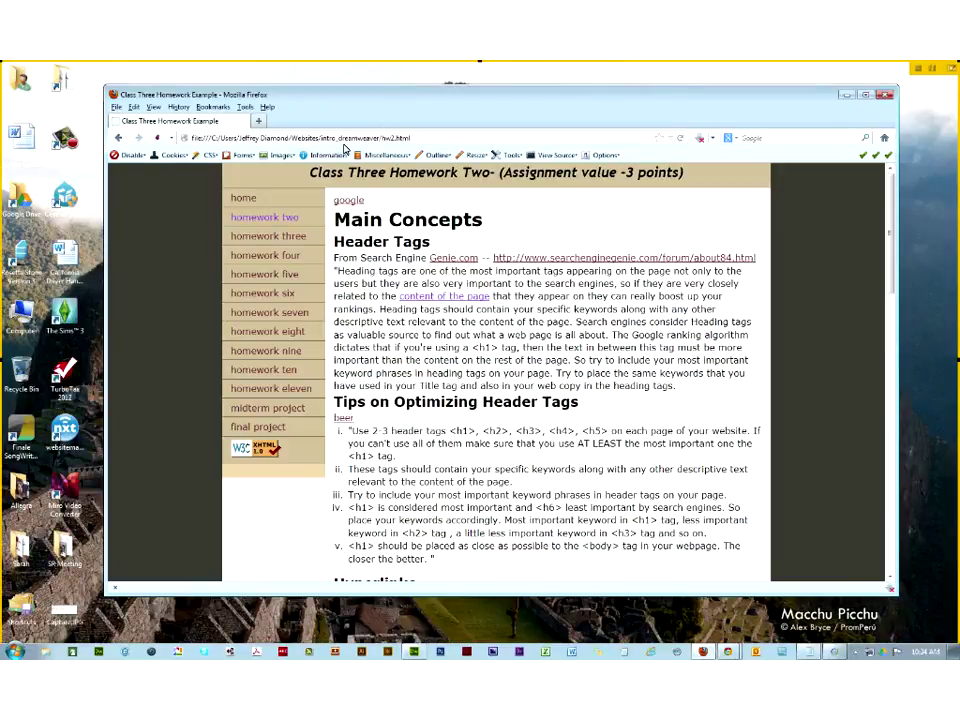
click(153, 107)
mouse_move(167, 123)
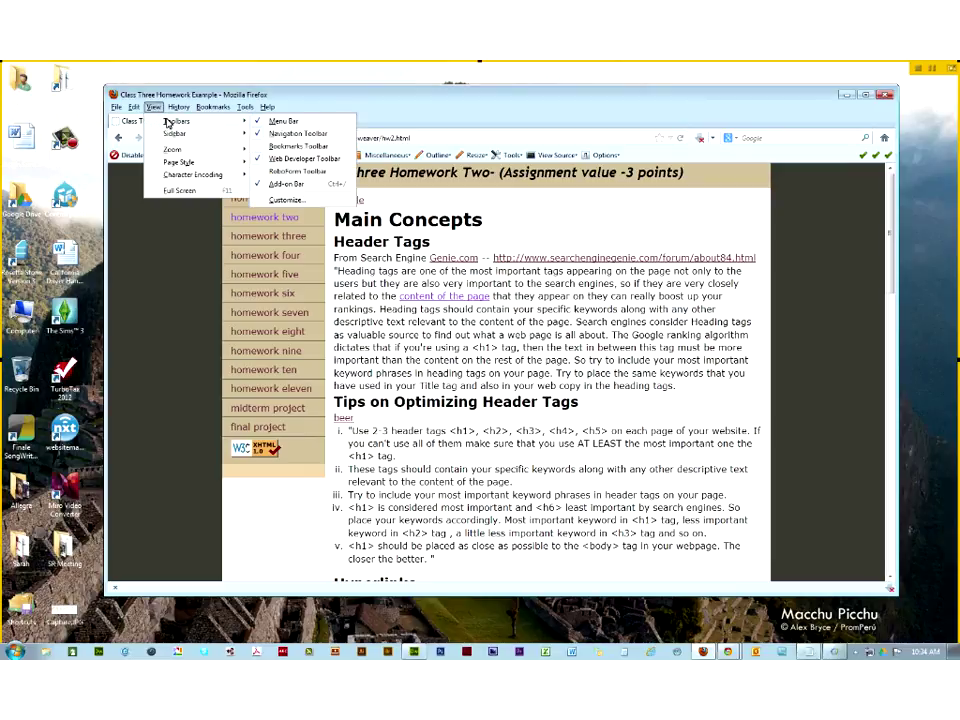
click(309, 147)
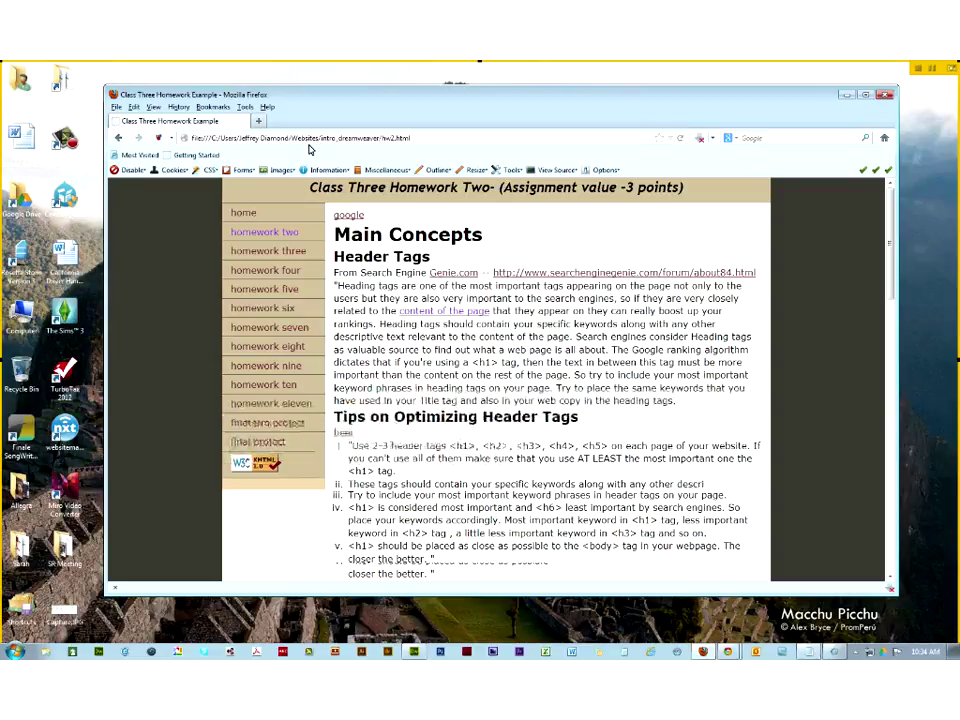
click(430, 138)
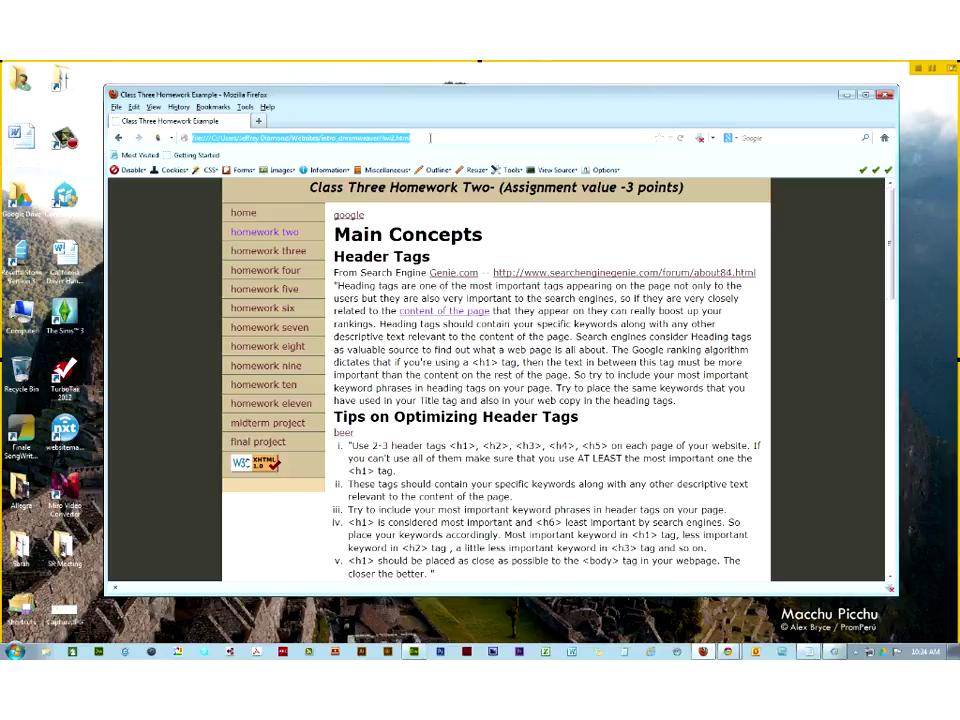
text(www)
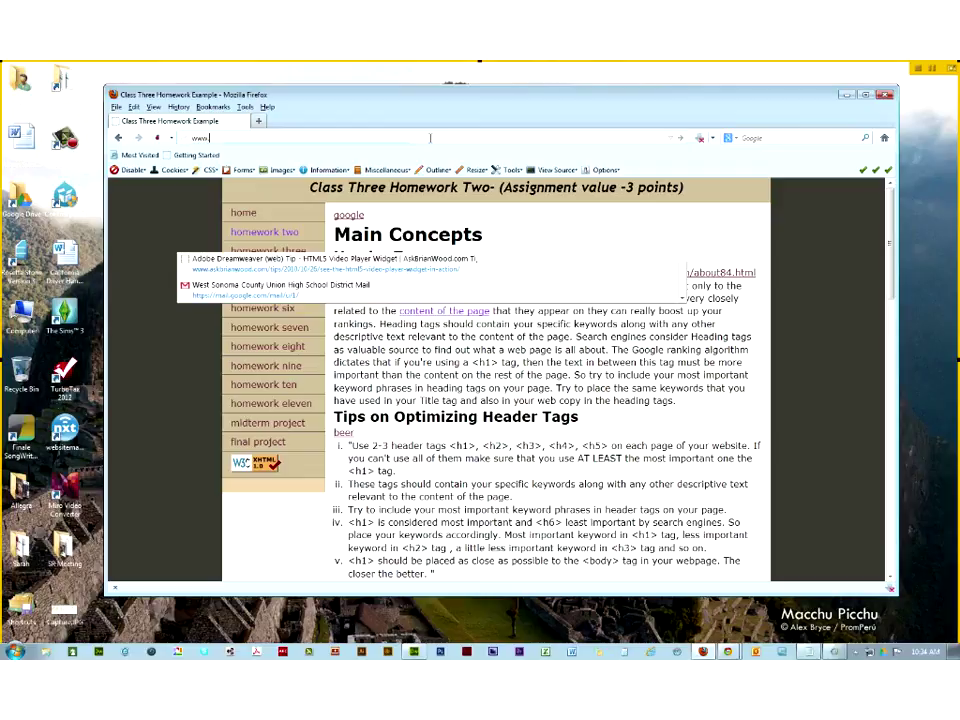
text(.santarosa.edu)
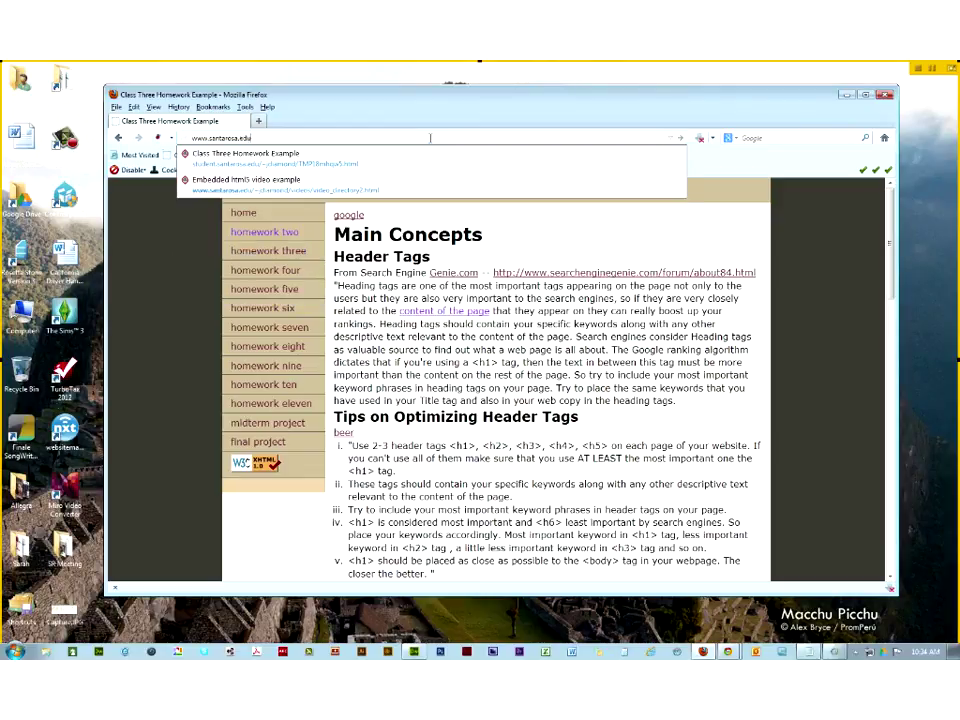
text(/~jdiamond)
key(Return)
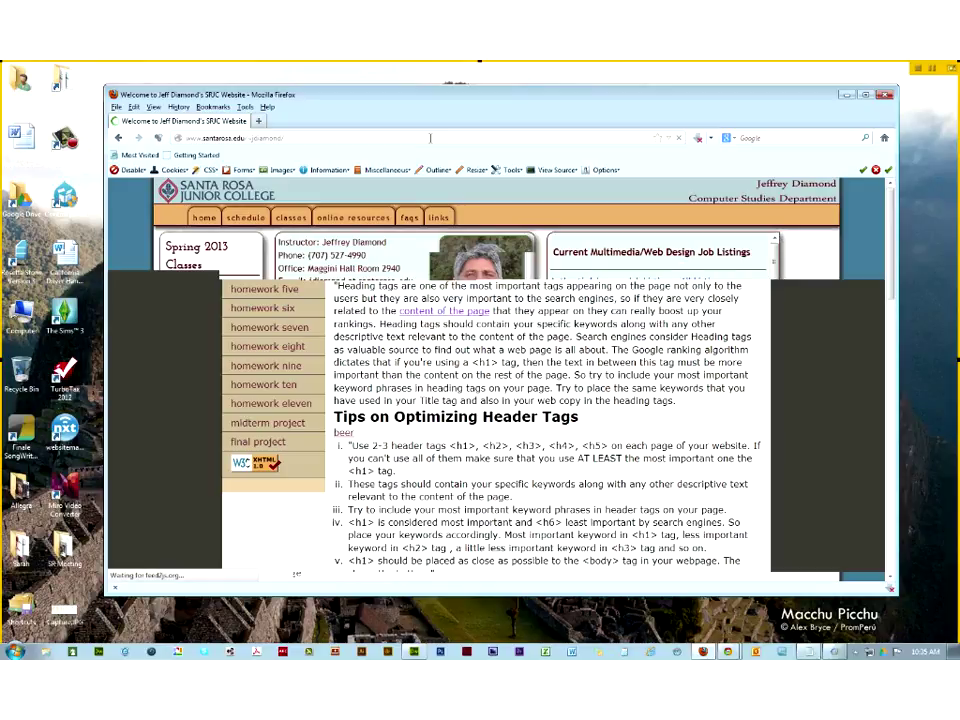
Open the CSS Basics handout from the Feb 6 class on the Introduction to Dreamweaver assignments page in a maximized window, zoomed out one level
click(191, 285)
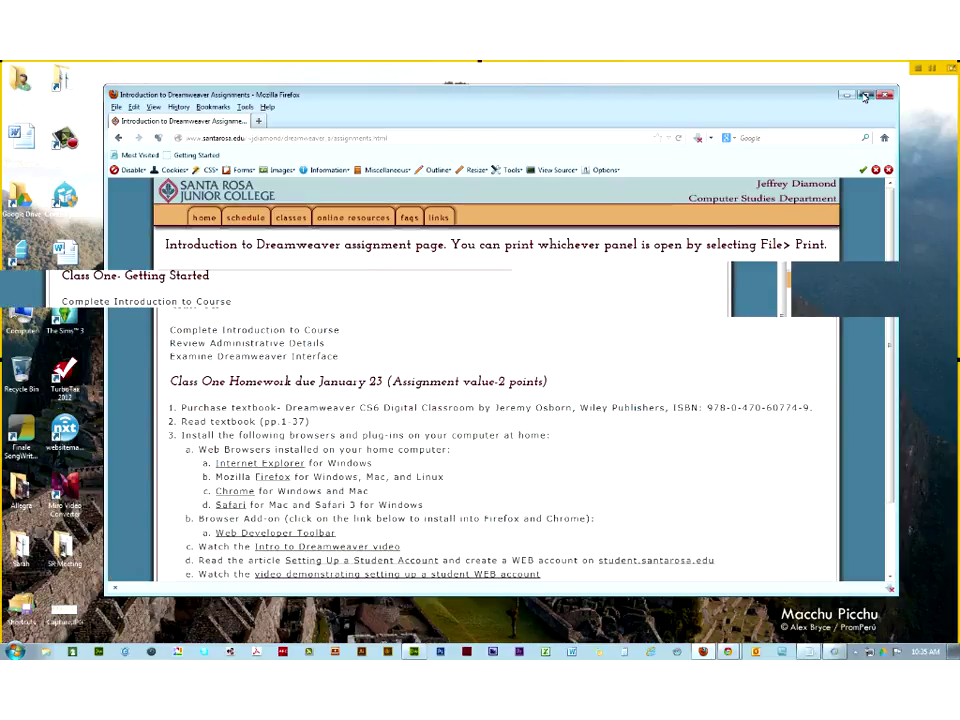
click(865, 96)
click(242, 221)
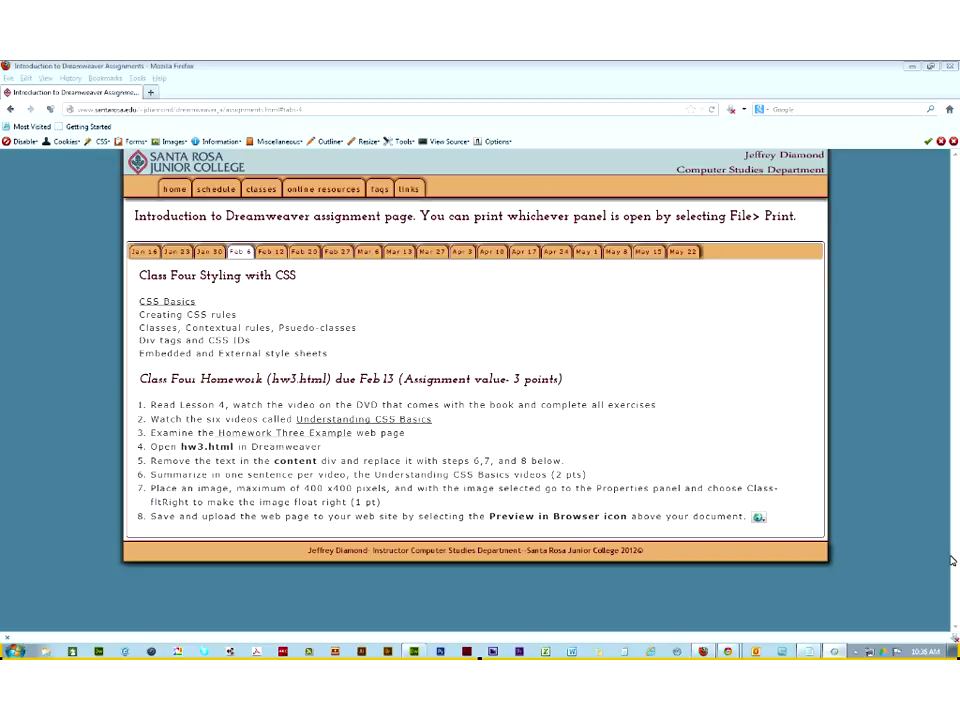
click(158, 307)
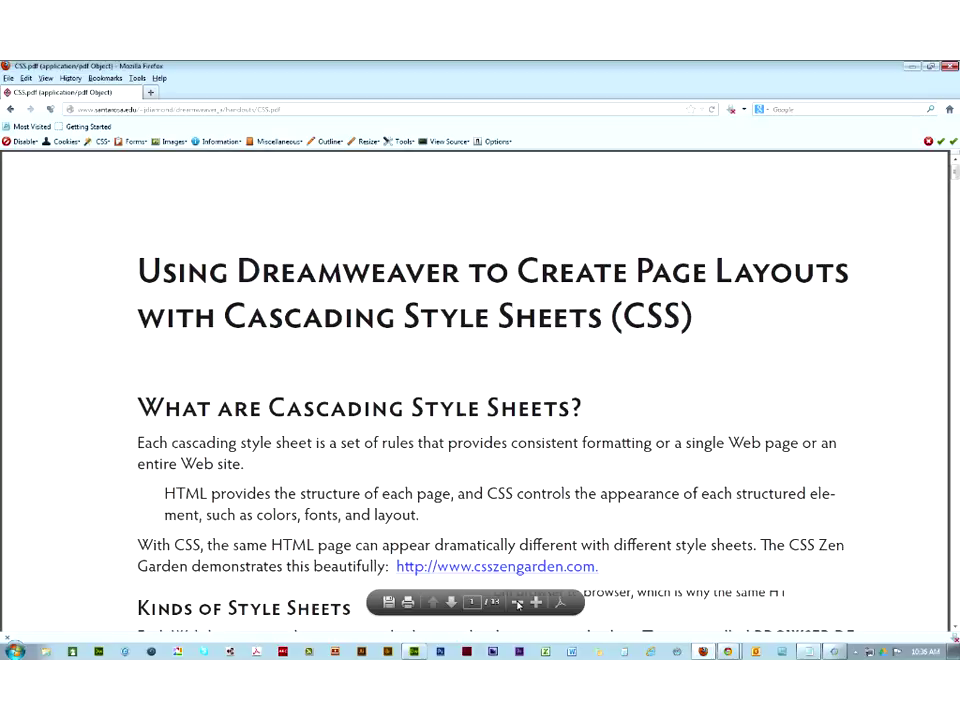
click(517, 603)
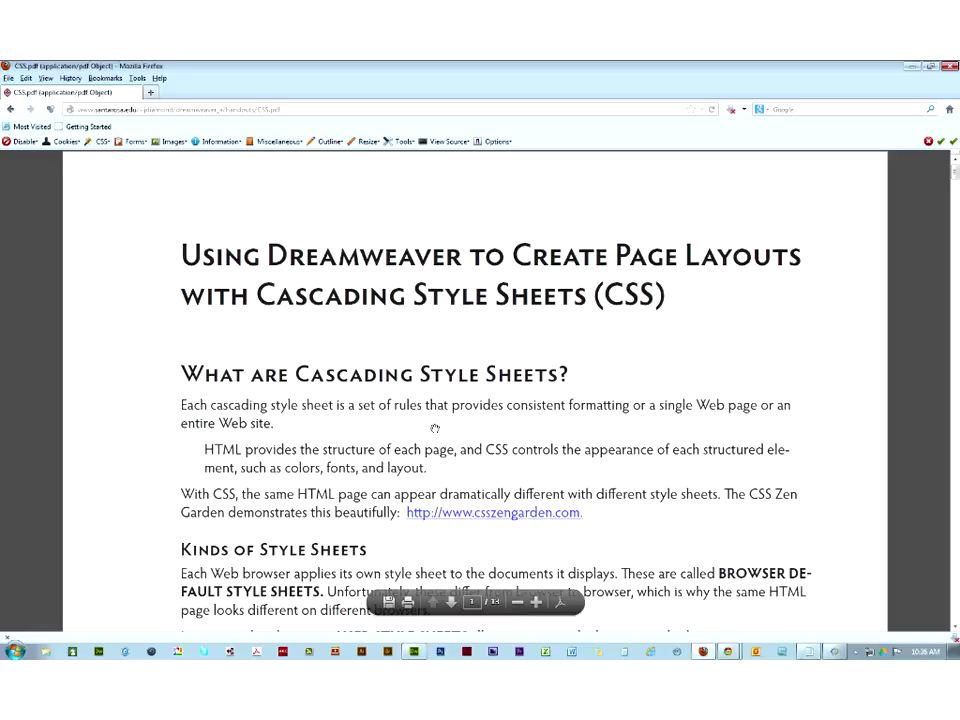
Read the CSS handout from the definition of cascading style sheets through the anatomy and location of CSS rules
scroll(435, 428, down, 3)
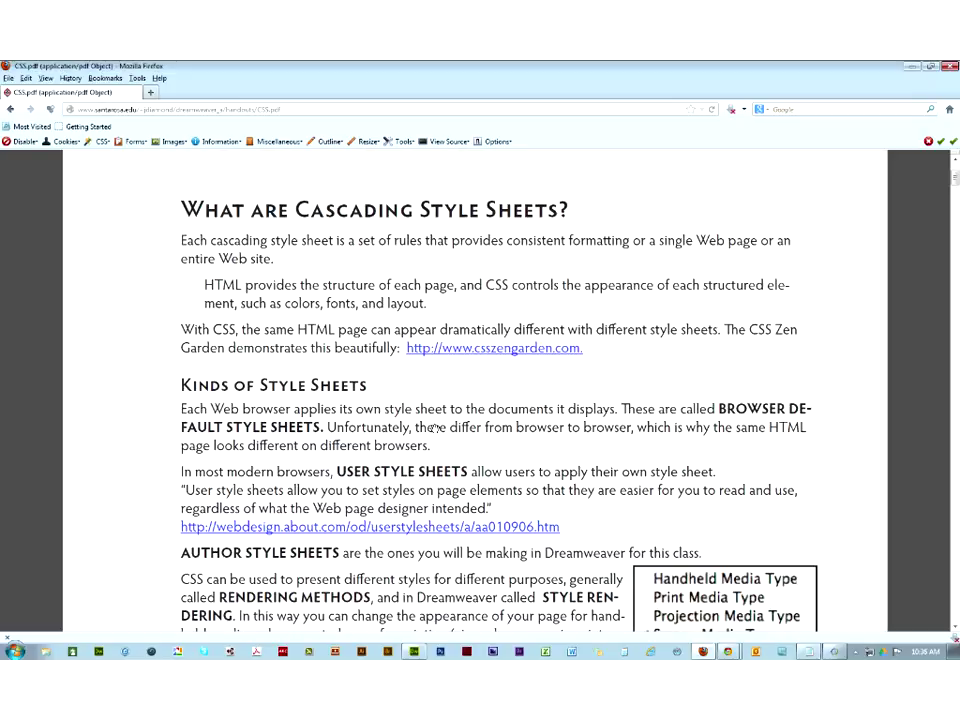
scroll(433, 427, down, 4)
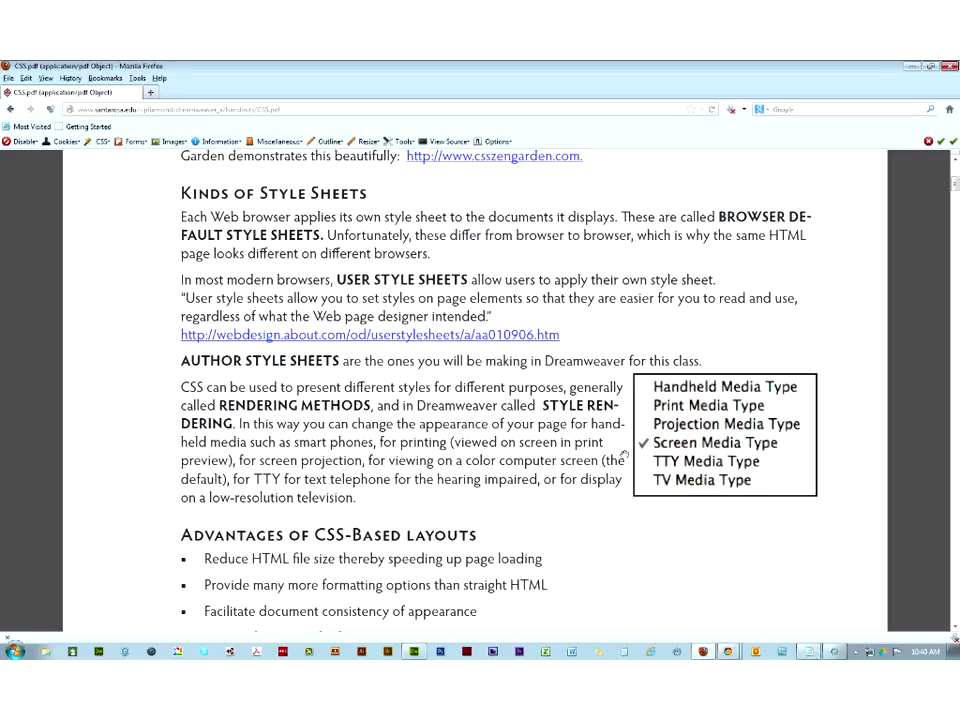
scroll(623, 455, down, 1)
scroll(623, 455, down, 2)
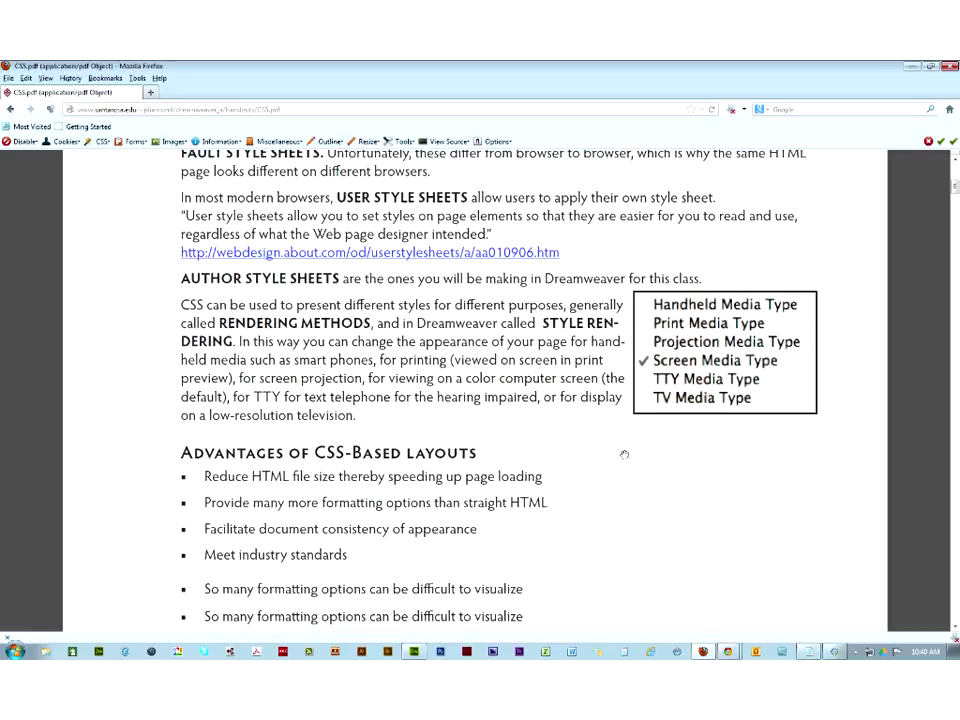
scroll(623, 455, down, 2)
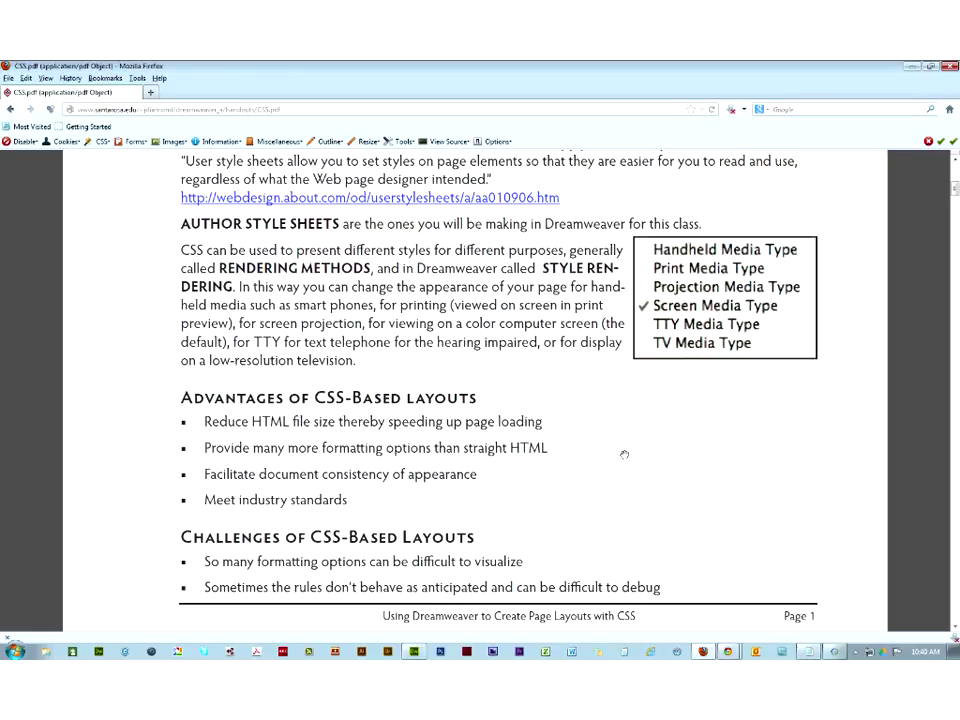
scroll(624, 455, down, 1)
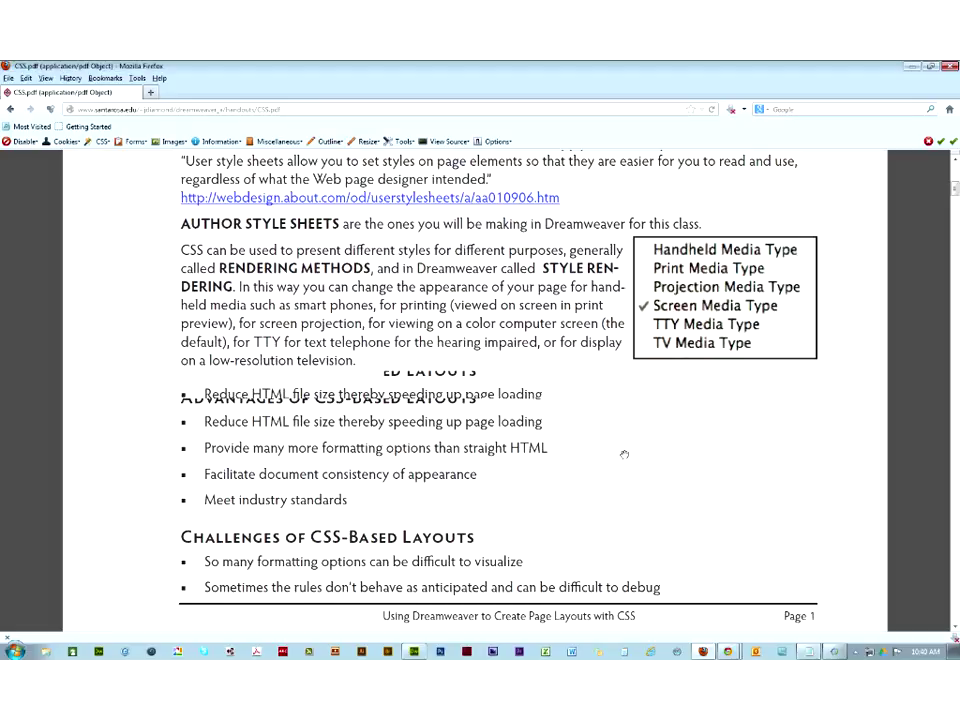
scroll(624, 455, down, 3)
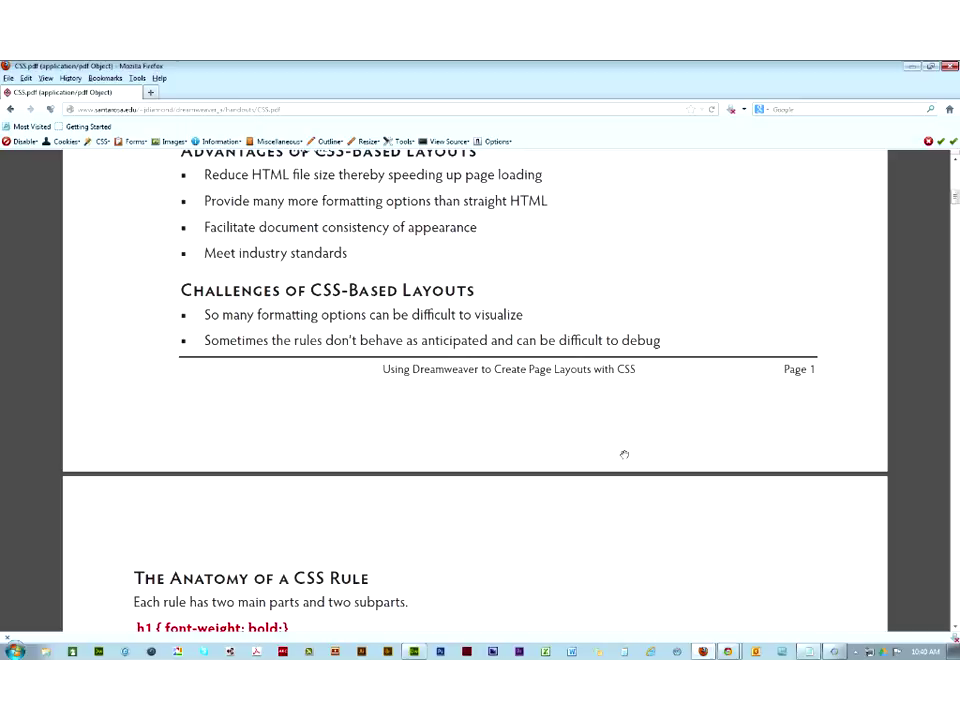
scroll(620, 470, down, 5)
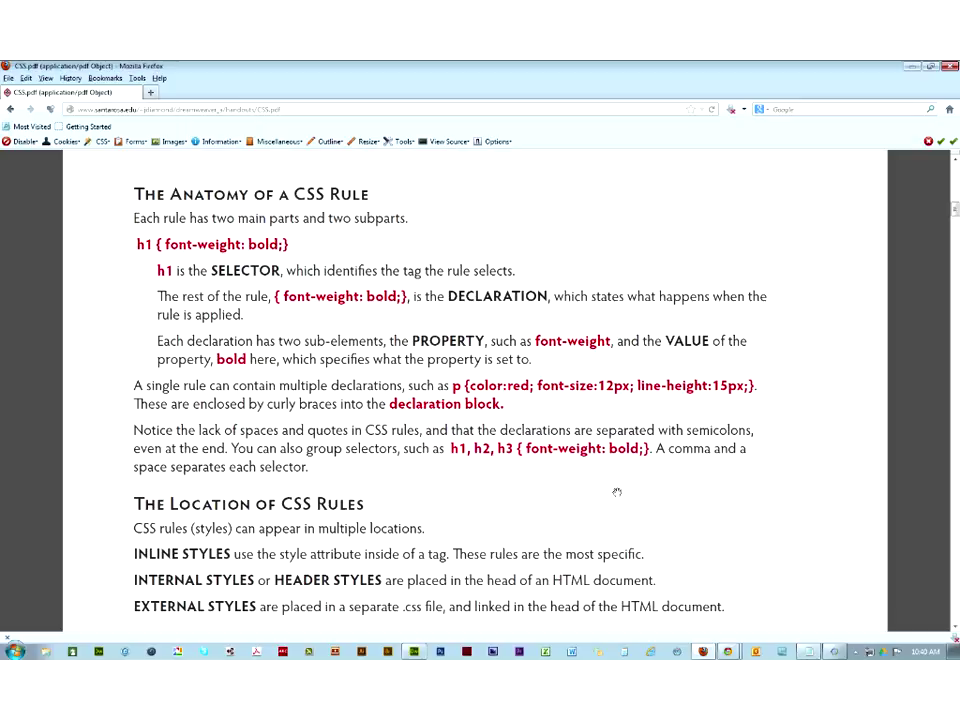